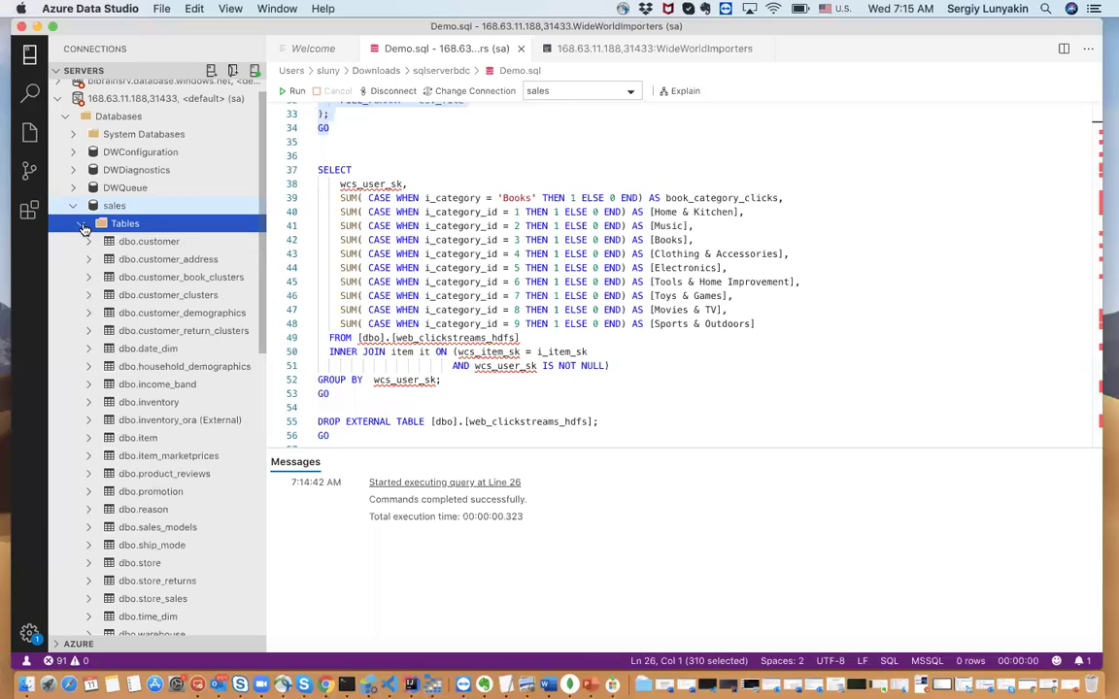
Step: Examine the list of tables in the sales database
click(84, 228)
scroll(131, 396, down, 5)
scroll(131, 396, up, 5)
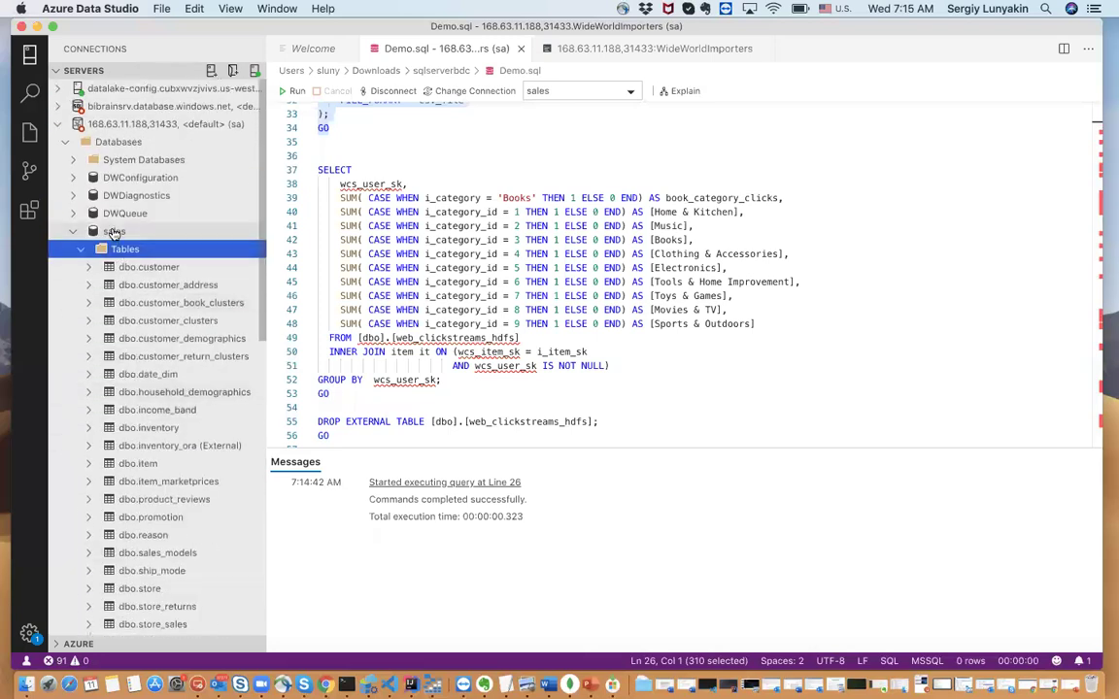
right_click(114, 233)
click(158, 311)
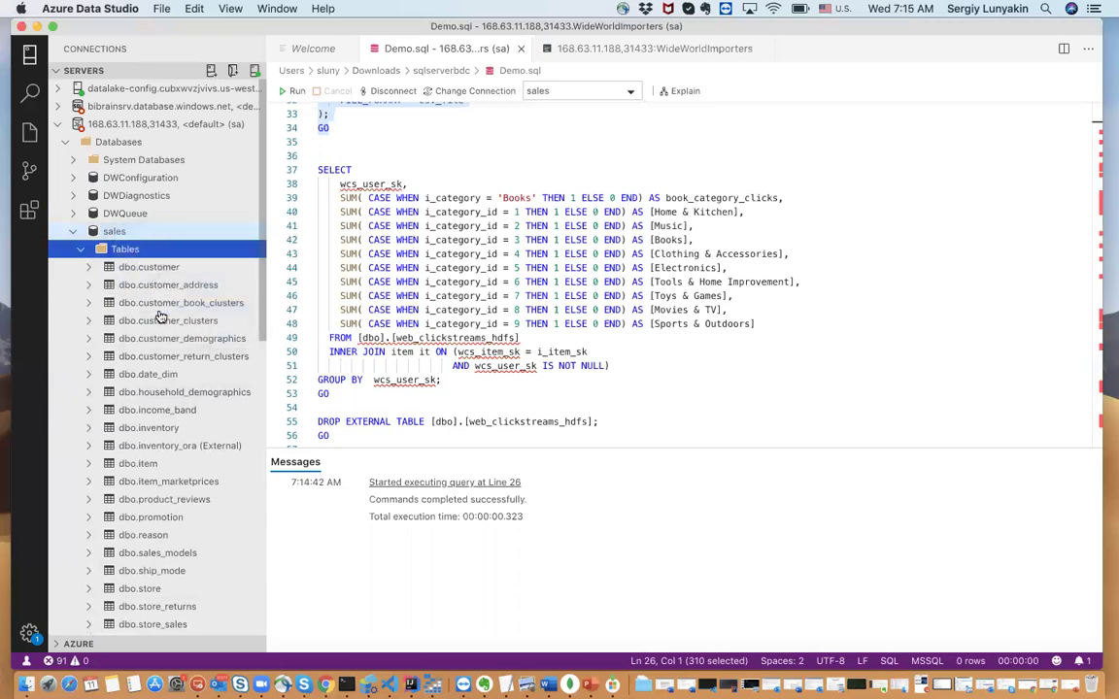
scroll(145, 425, down, 4)
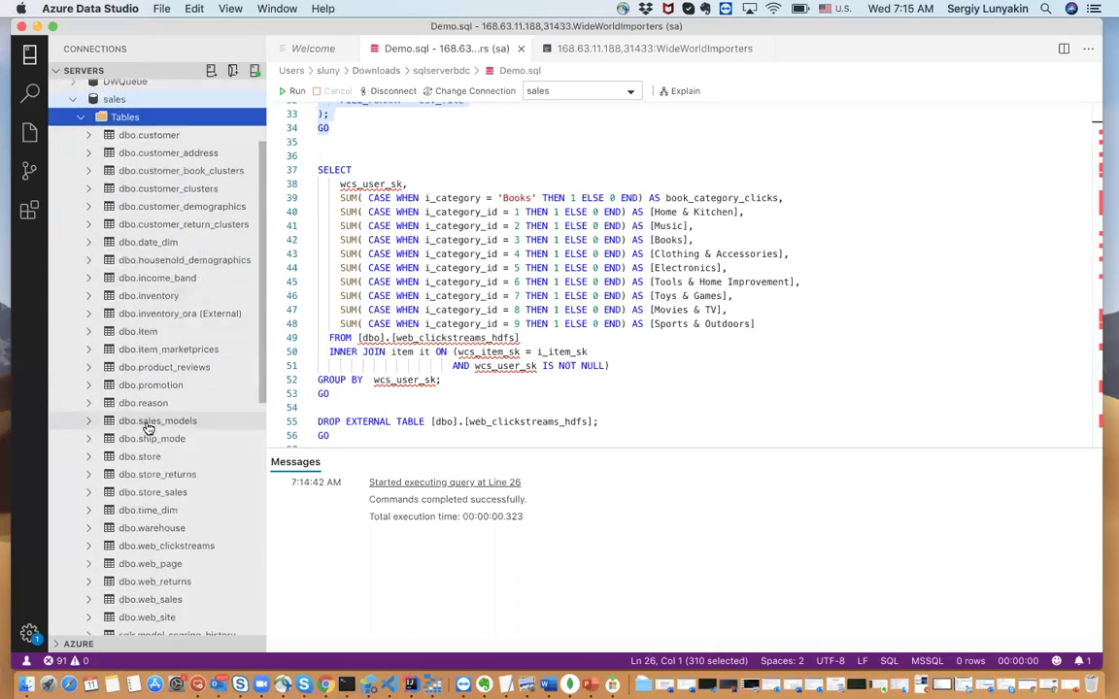
Step: Run only the SELECT statement that sums clicks per category from web_clickstreams_hdfs joined with item
drag(330, 393, 335, 380)
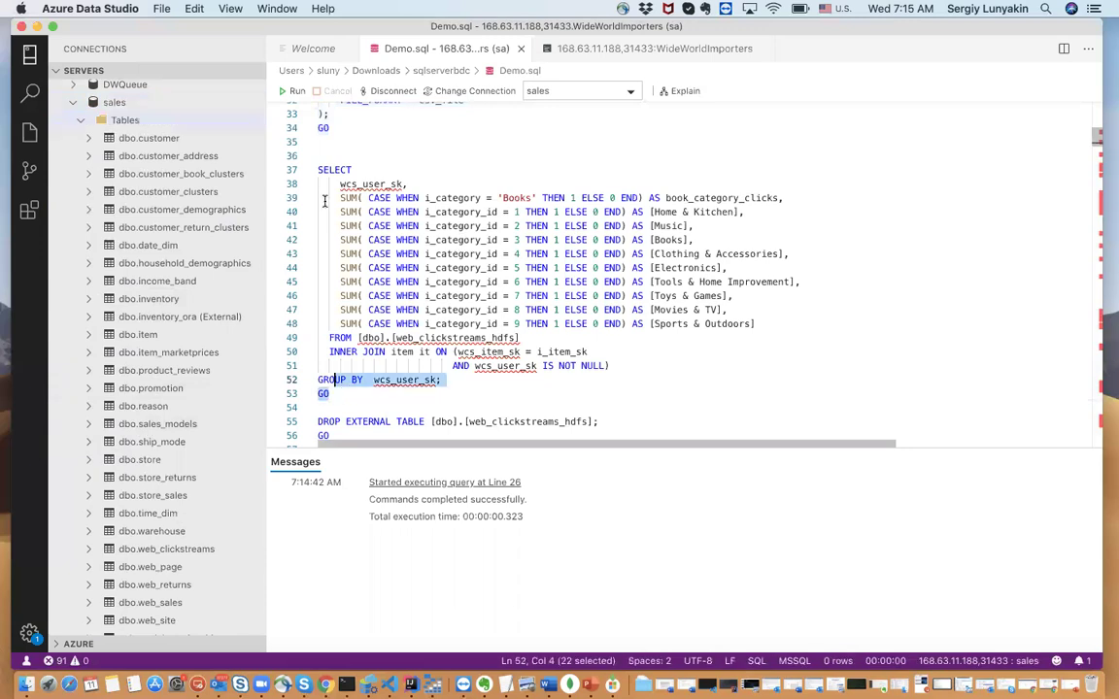
drag(325, 201, 275, 138)
key(F5)
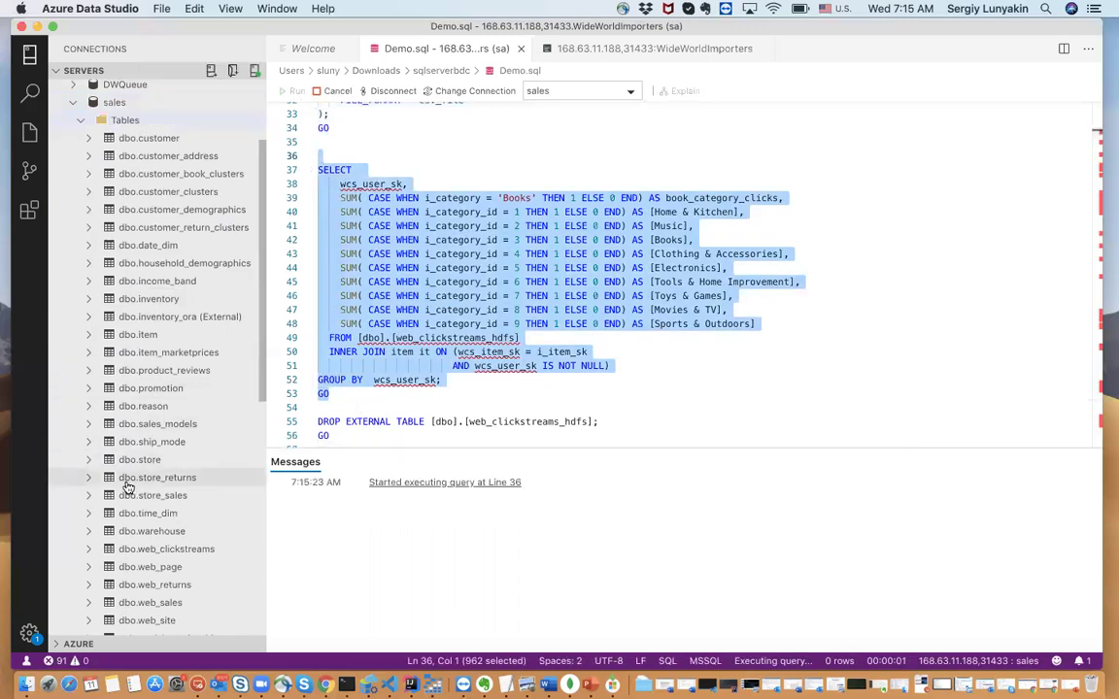
Step: Inspect the columns of the external table dbo.inventory_ora and collapse its node again
click(90, 318)
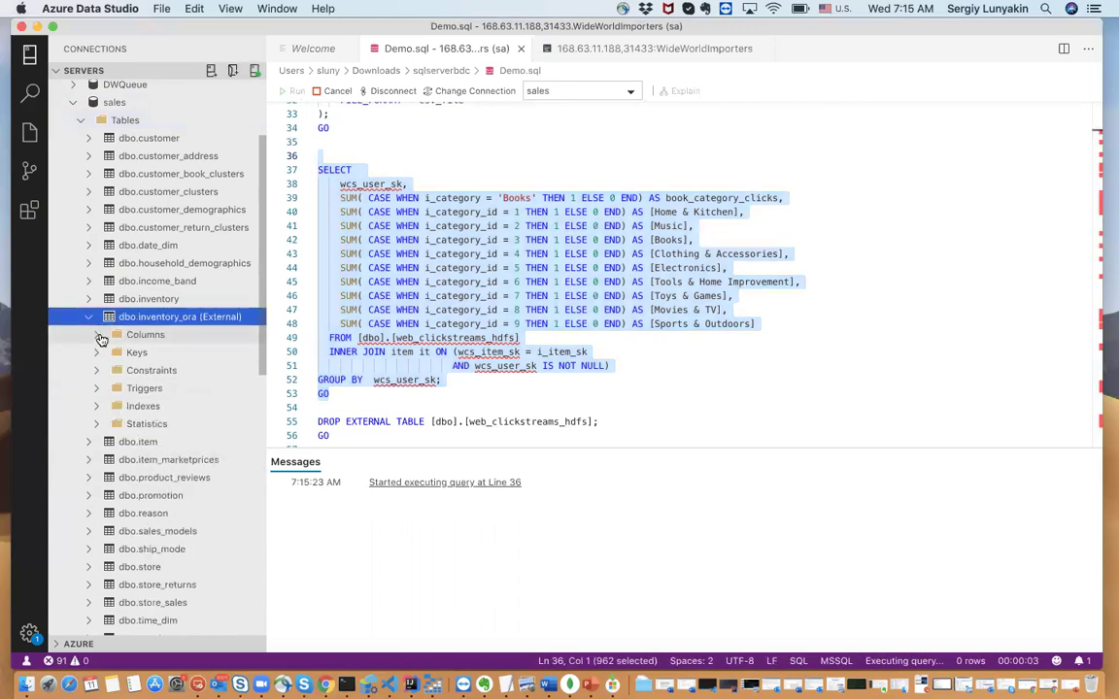
click(97, 335)
click(97, 335)
click(89, 316)
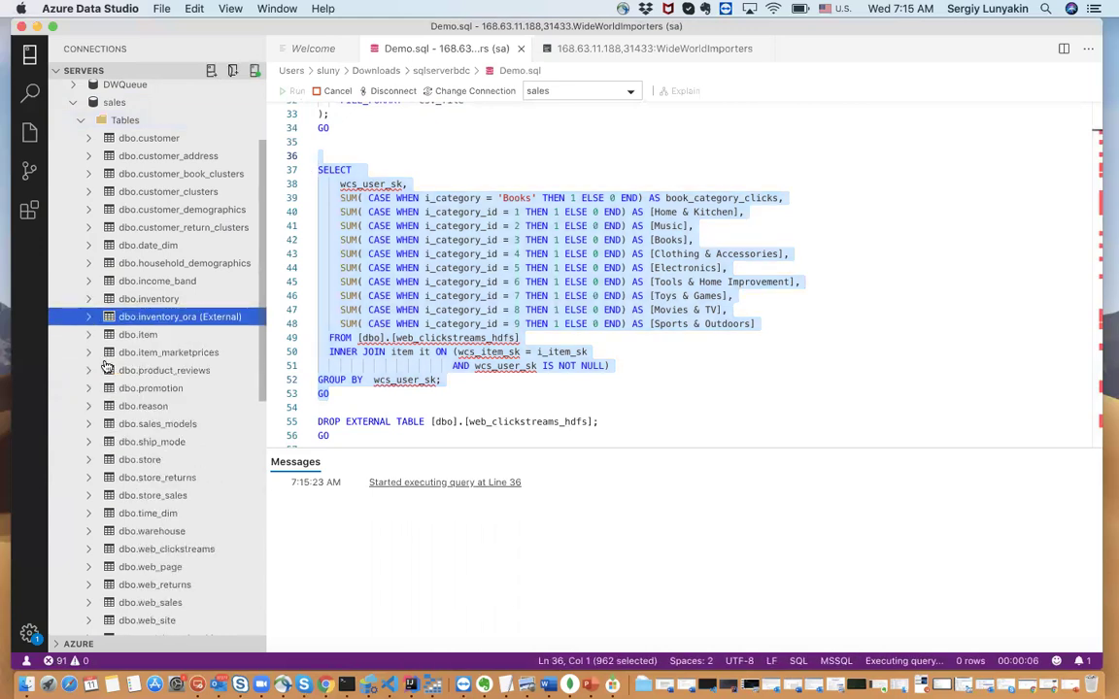
Step: Collapse the clickstream_data and HDFS folders under Data Services and the Tables folder of the sales database
scroll(151, 473, down, 10)
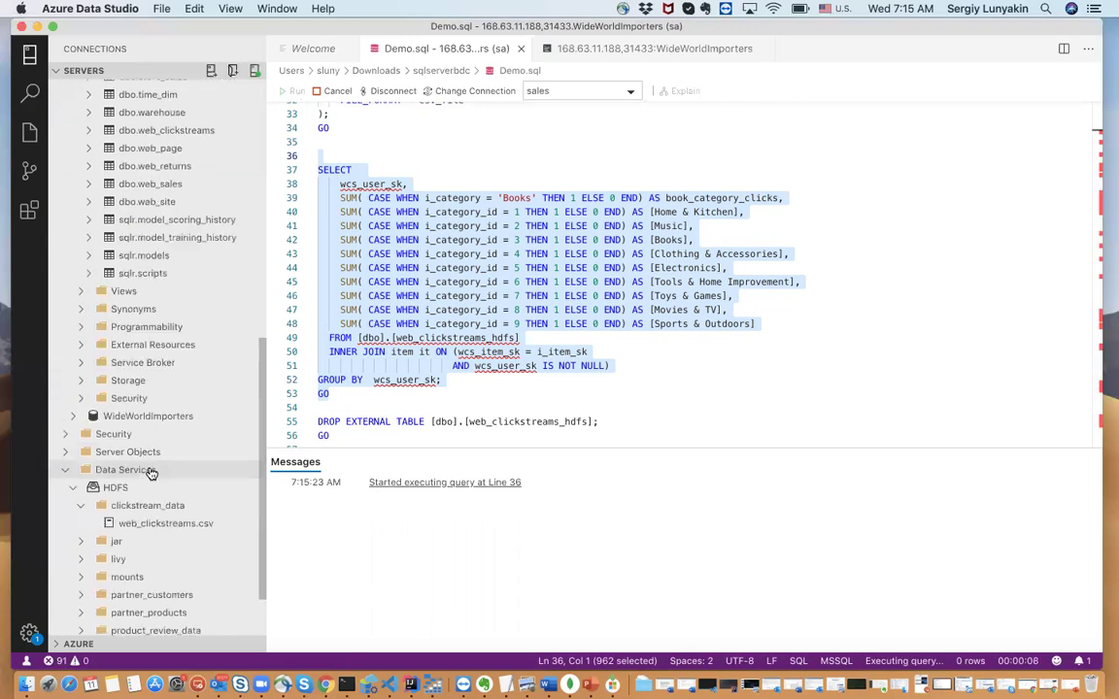
scroll(151, 473, down, 2)
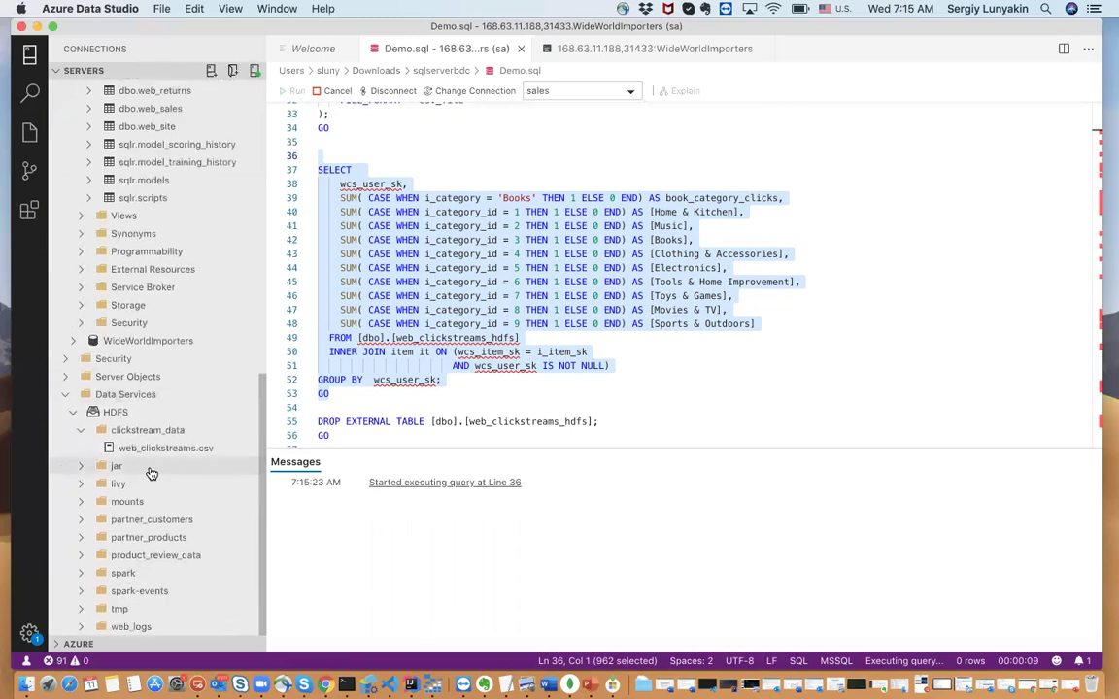
click(85, 430)
click(80, 430)
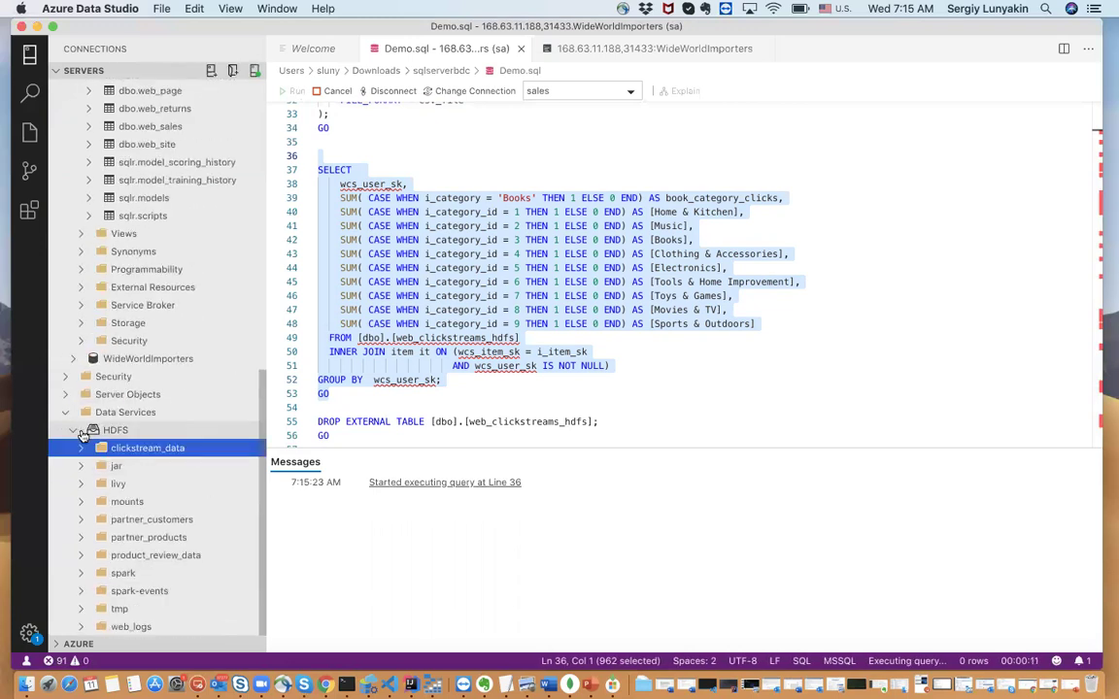
scroll(78, 433, up, 5)
scroll(136, 403, up, 6)
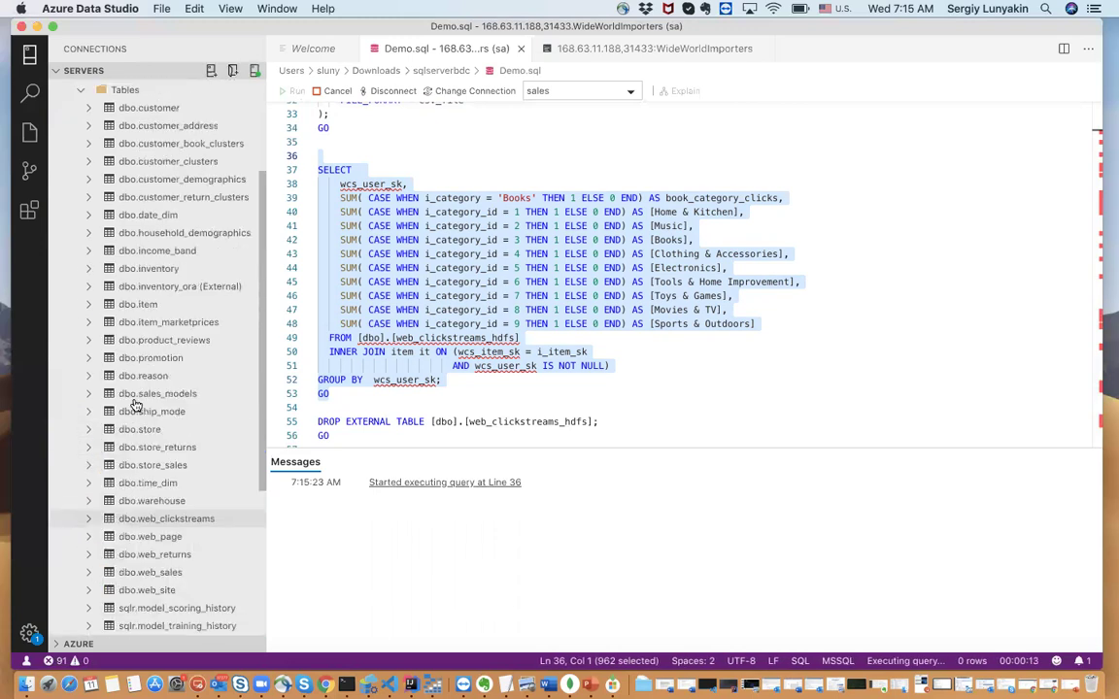
scroll(136, 406, up, 3)
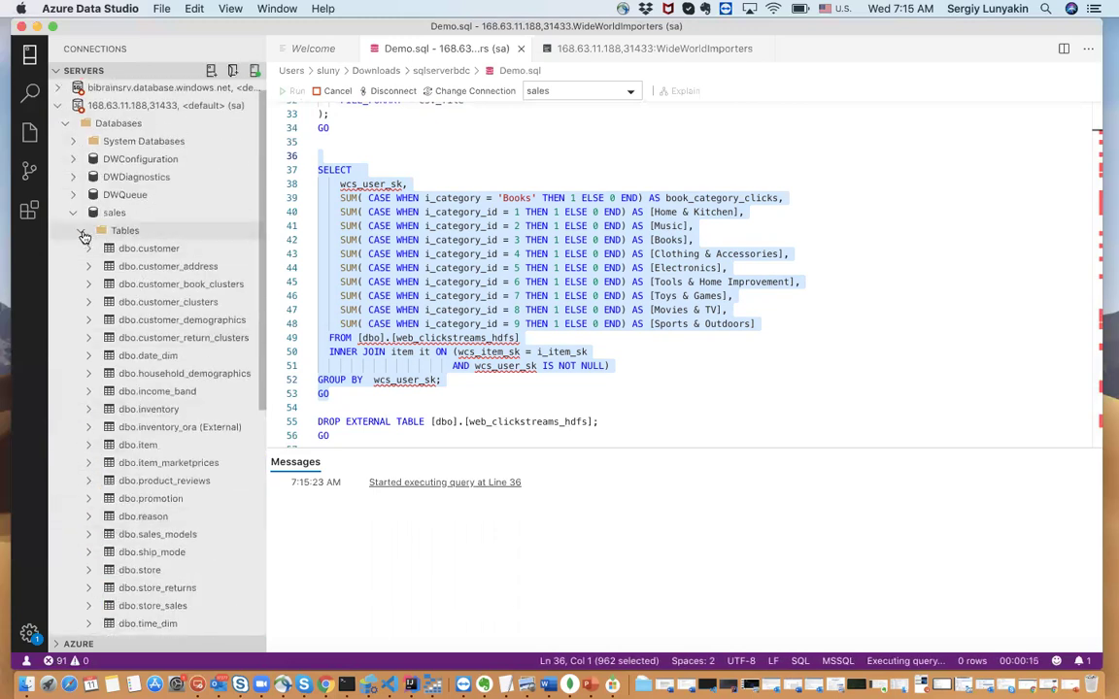
click(85, 237)
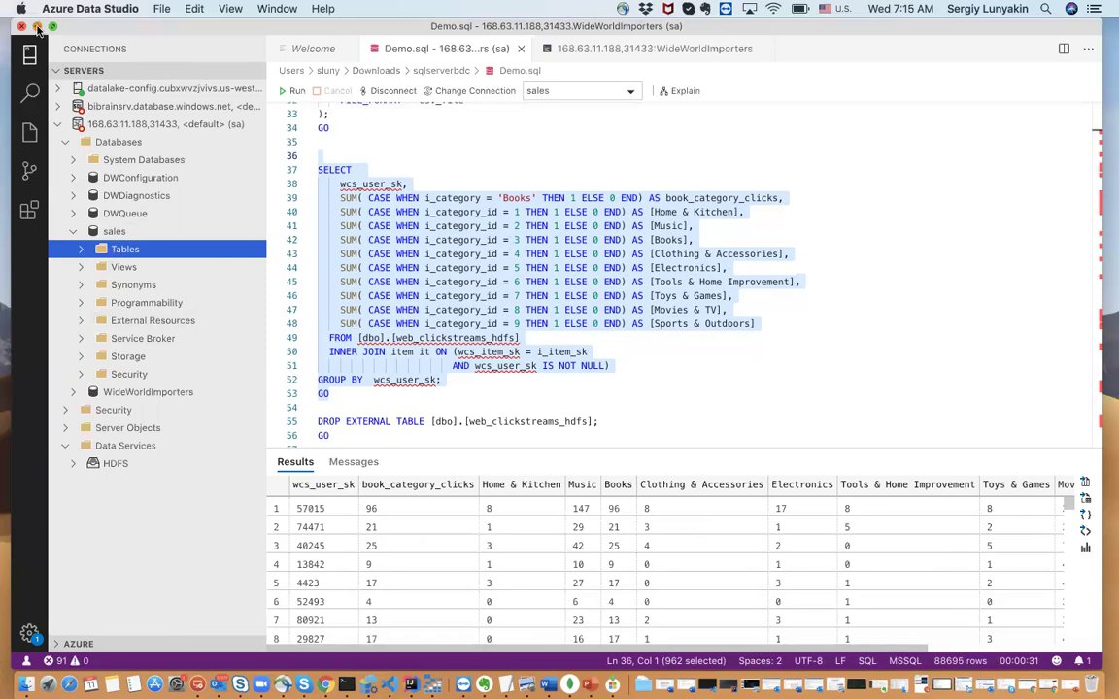
Step: Minimize Azure Data Studio and switch to the Conduit Connectors page in Chrome
click(37, 27)
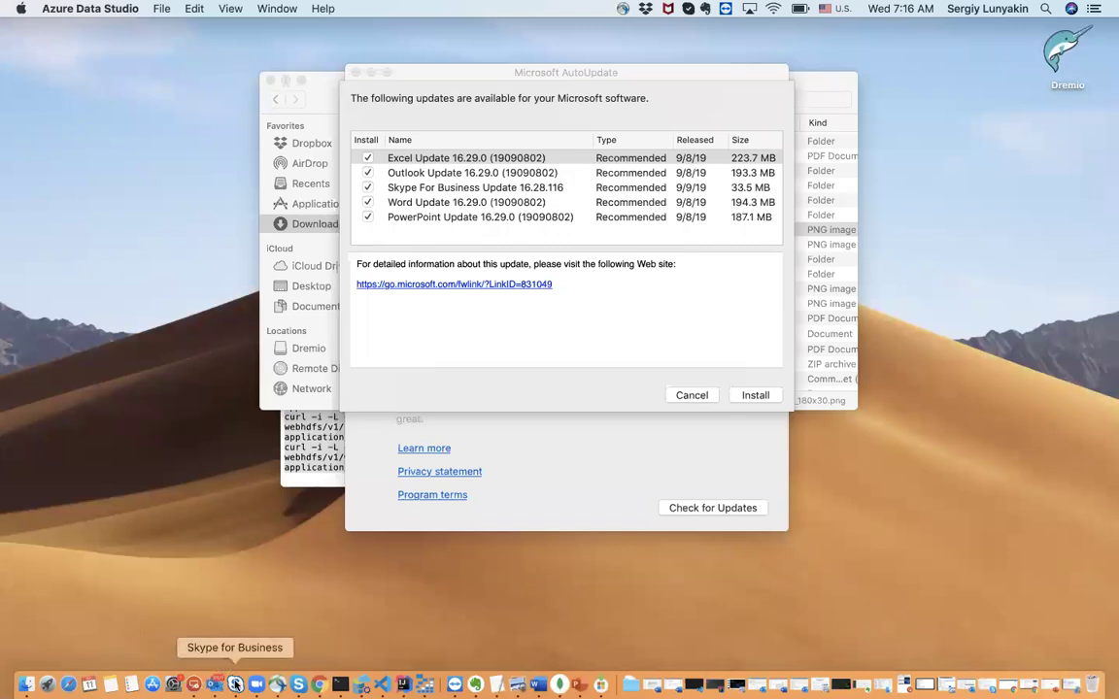
right_click(320, 685)
click(389, 525)
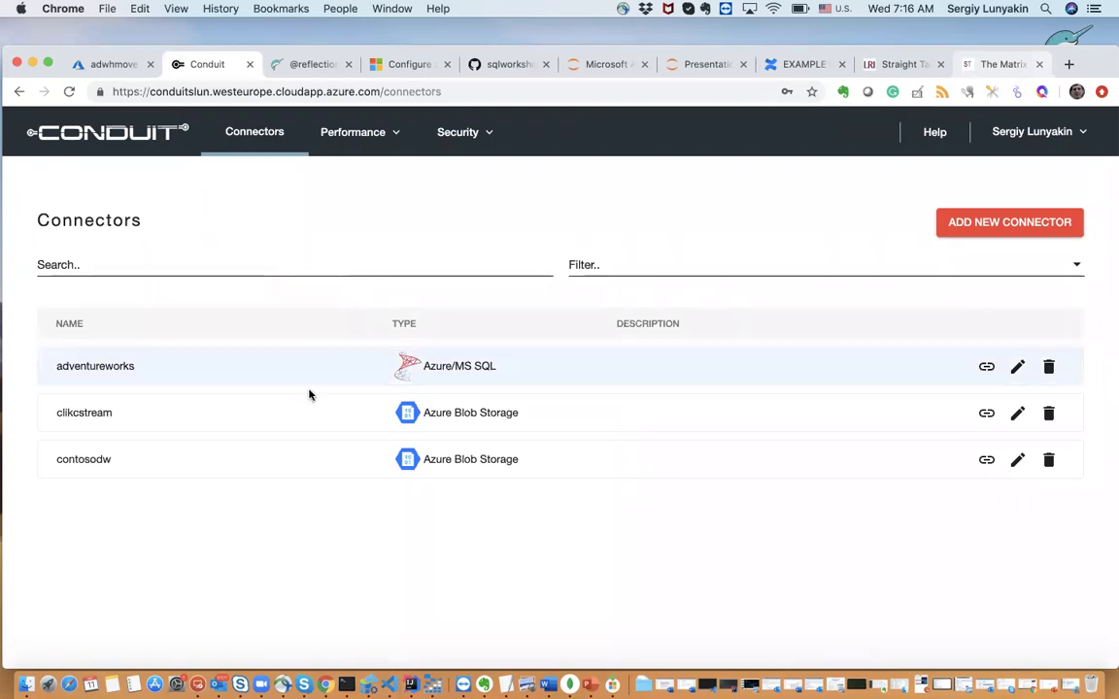
Step: View the source types offered for a new connector, then the endpoints of the adventureworks connector
click(1003, 223)
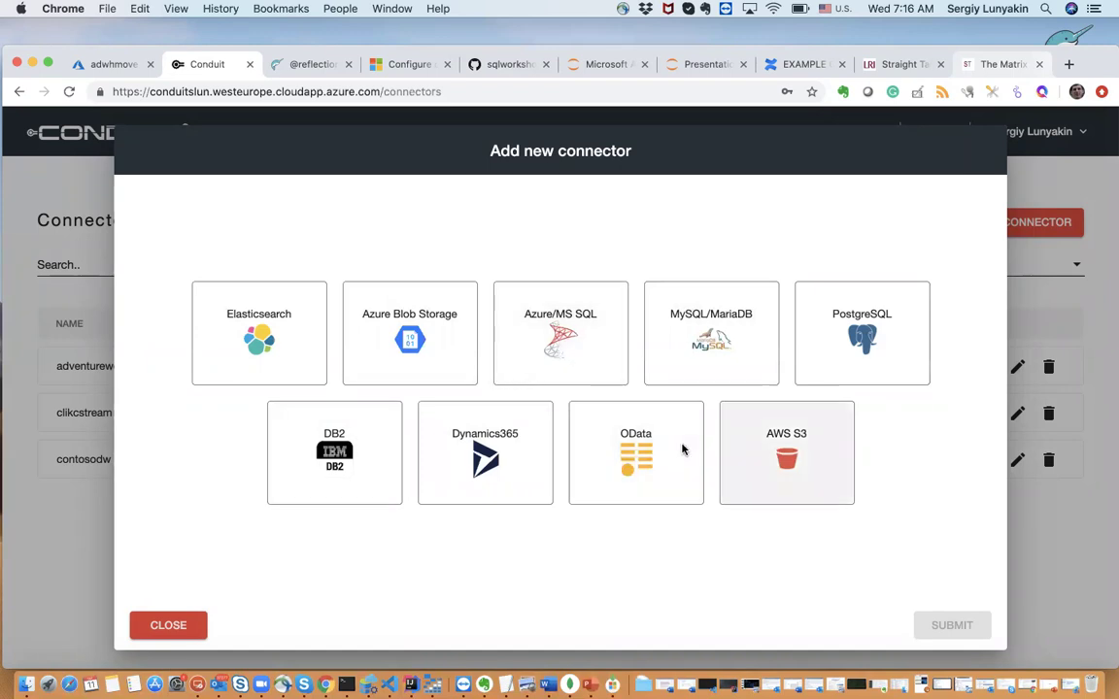
click(157, 624)
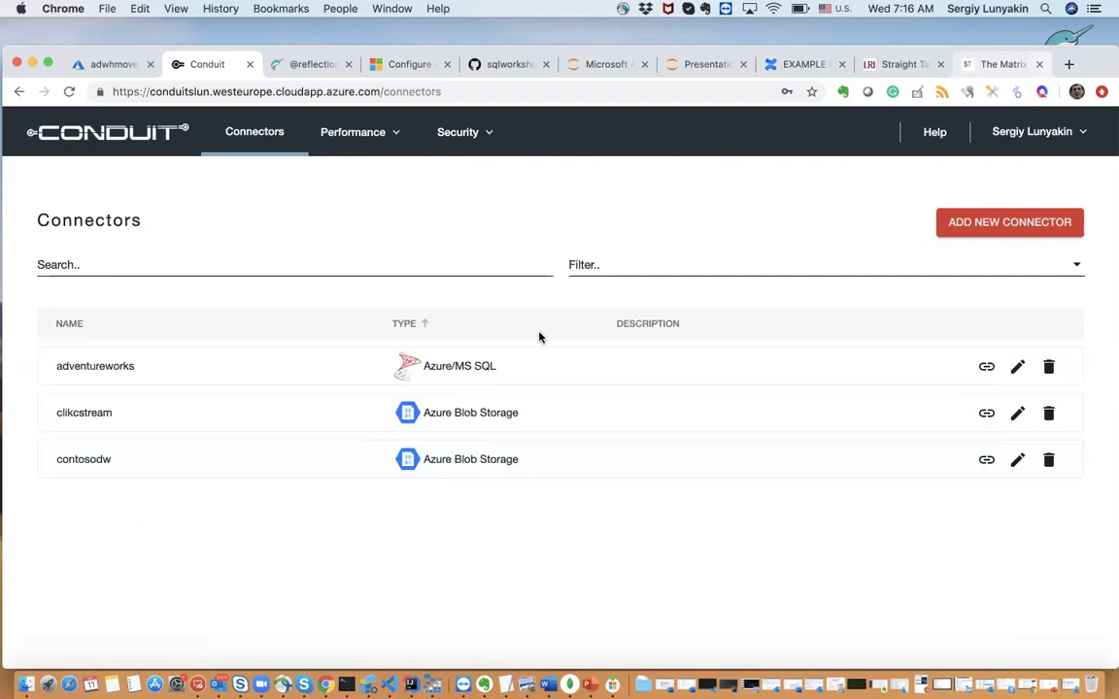
click(986, 368)
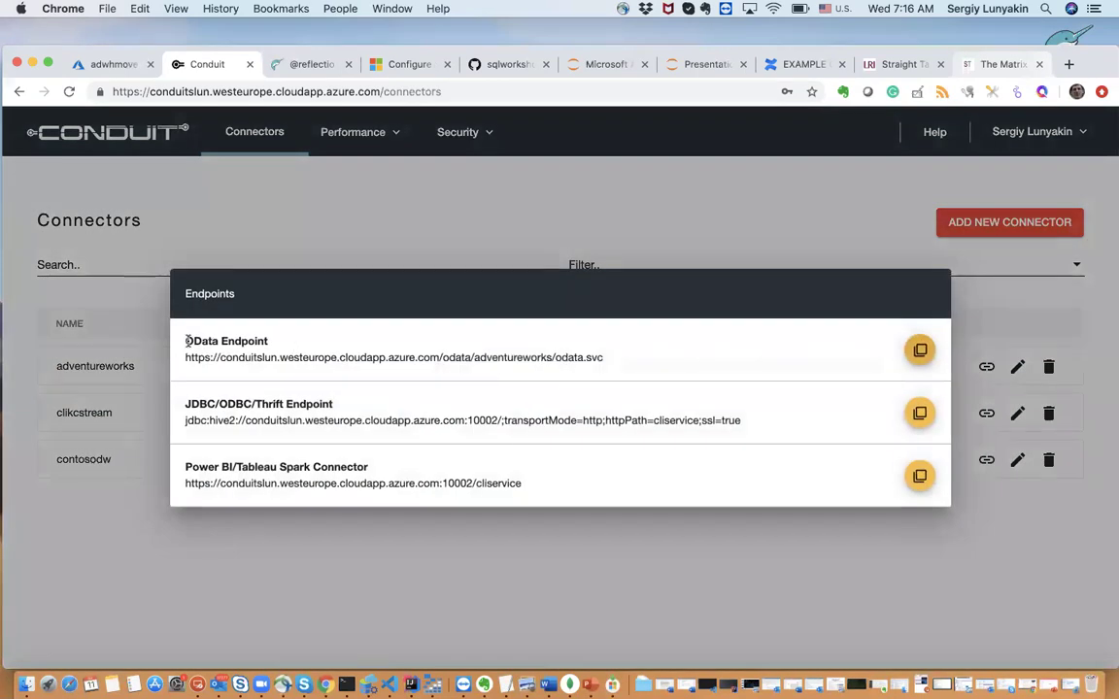
drag(268, 342, 351, 407)
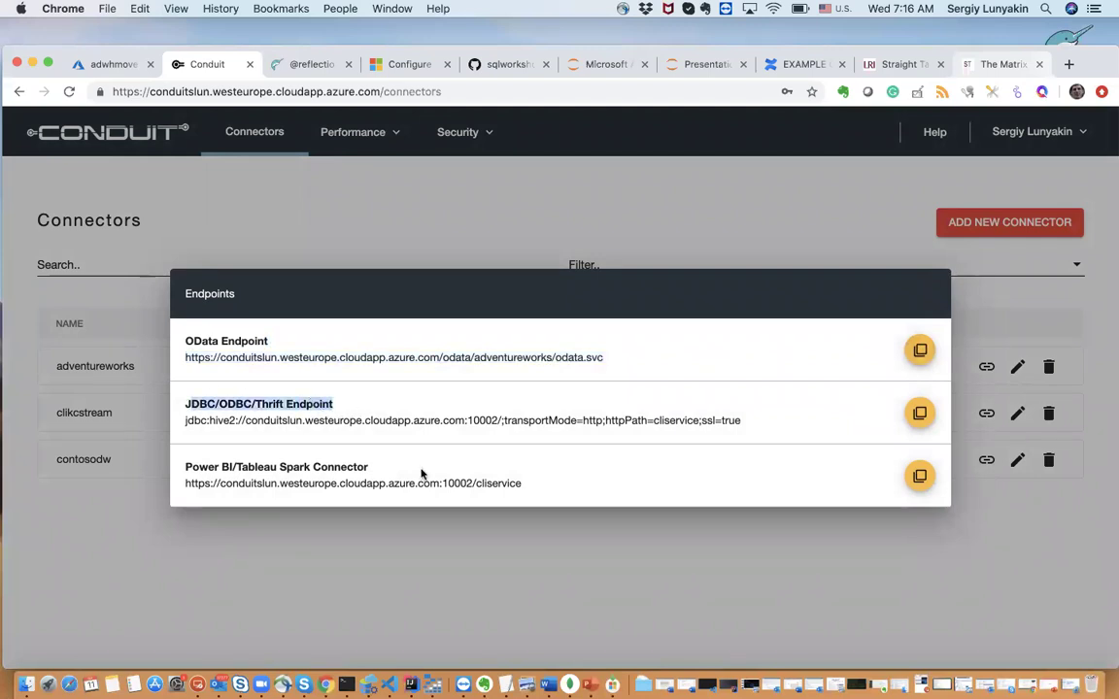
drag(381, 469, 188, 469)
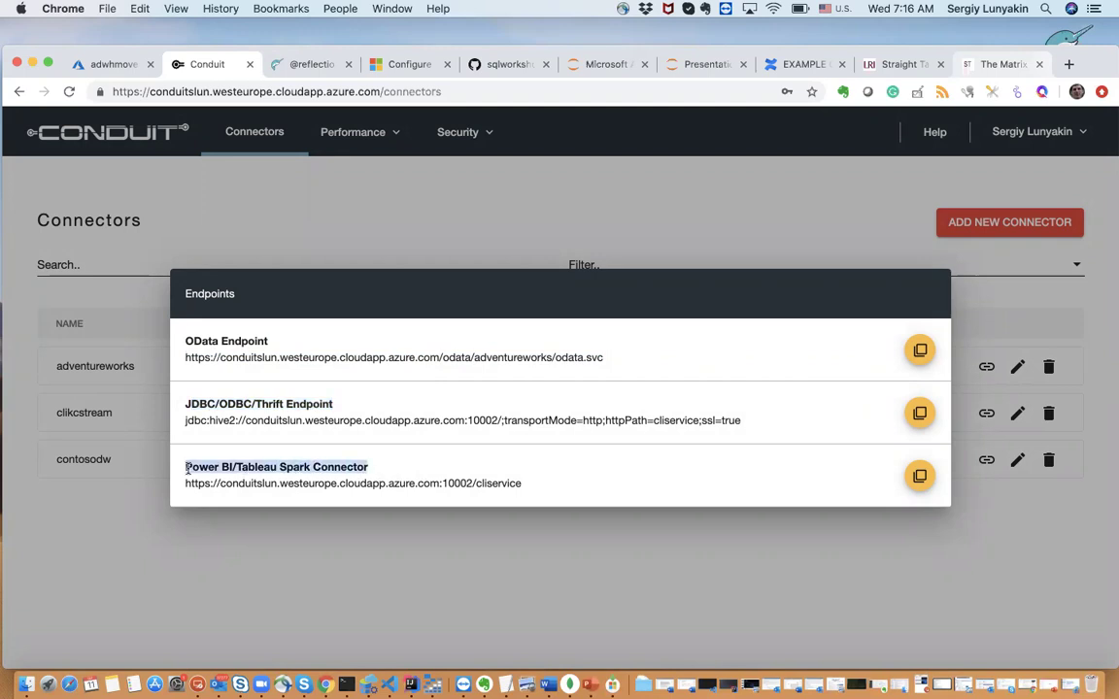
click(300, 460)
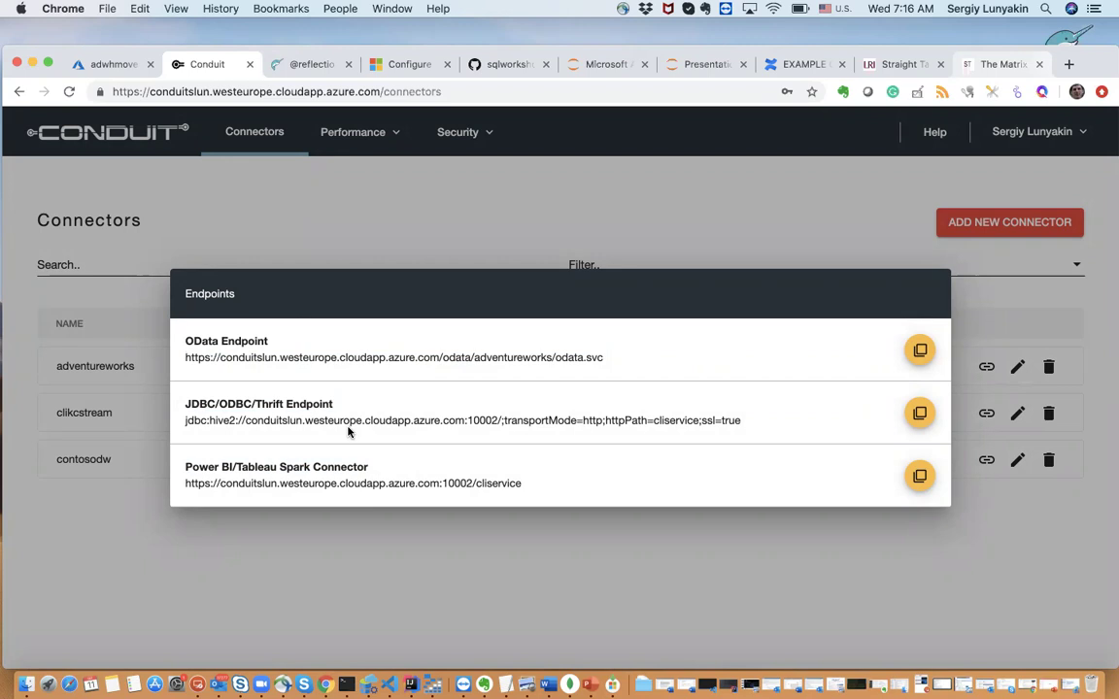
click(460, 212)
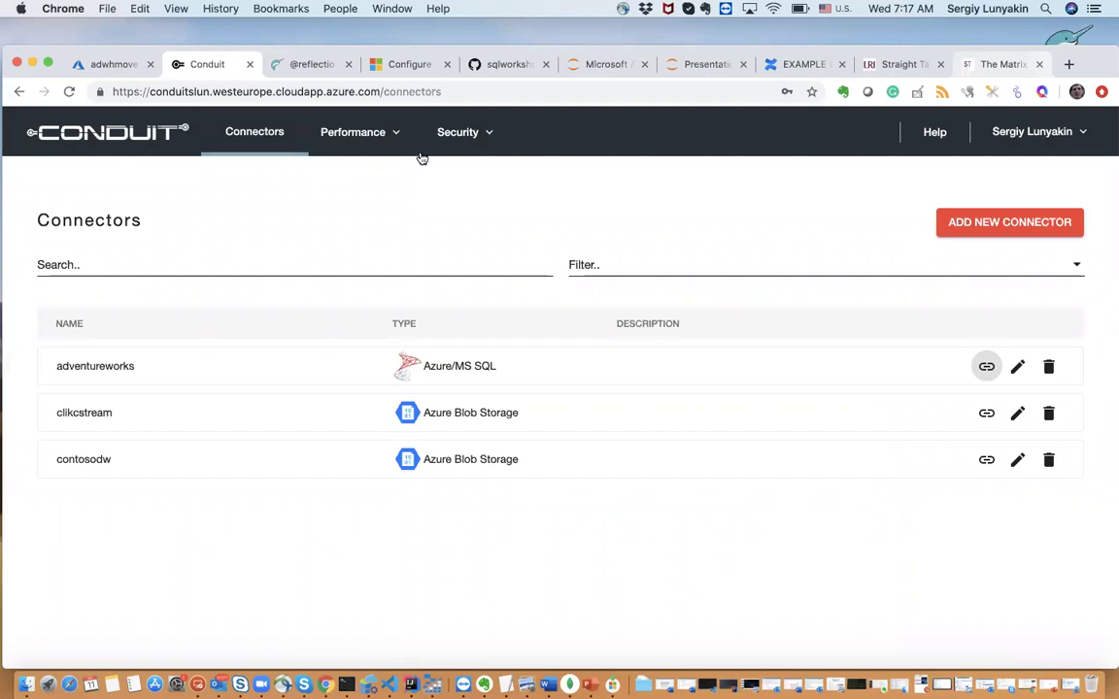
Step: View Conduit's Cached Datasets page and open the performance Metrics page
click(400, 131)
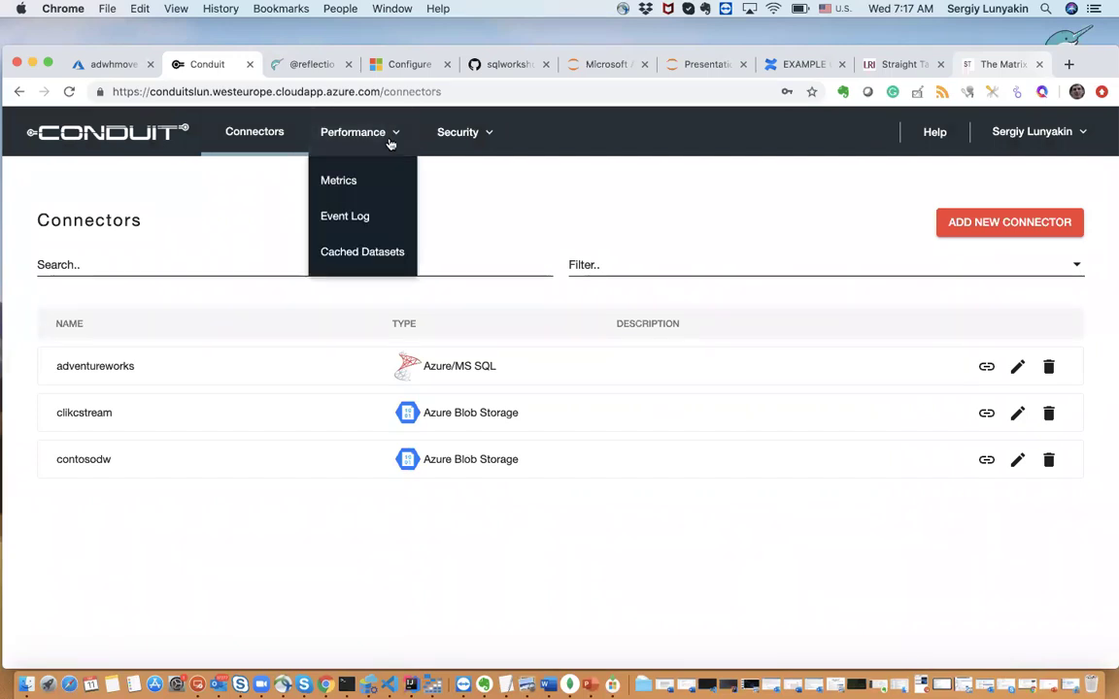
click(367, 252)
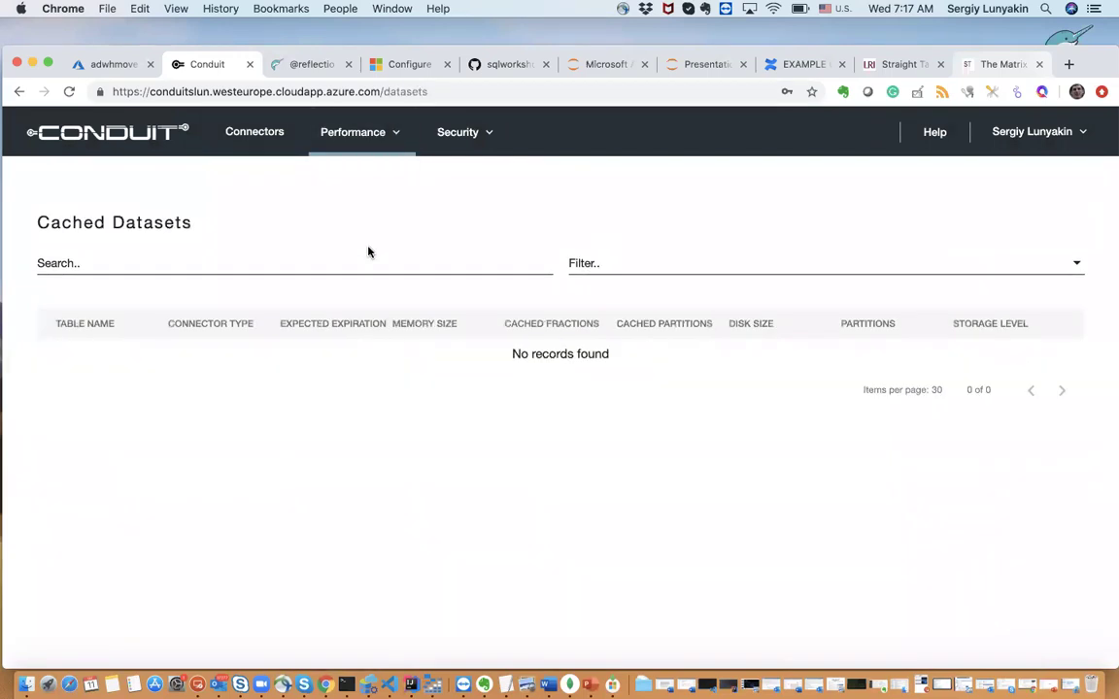
click(398, 136)
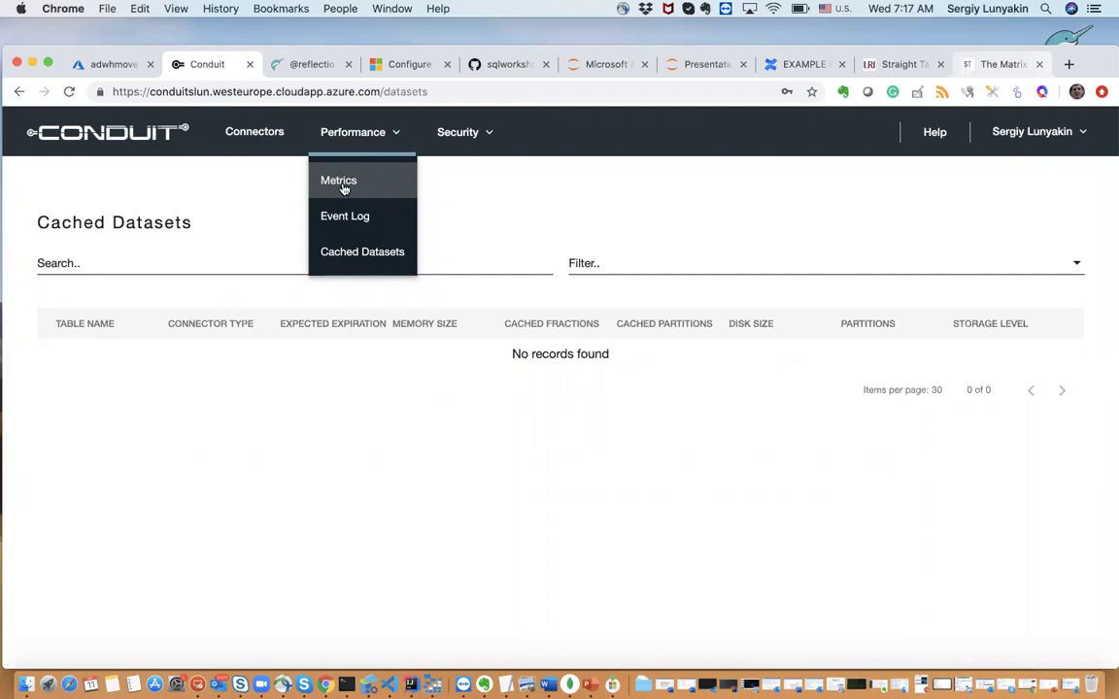
click(347, 185)
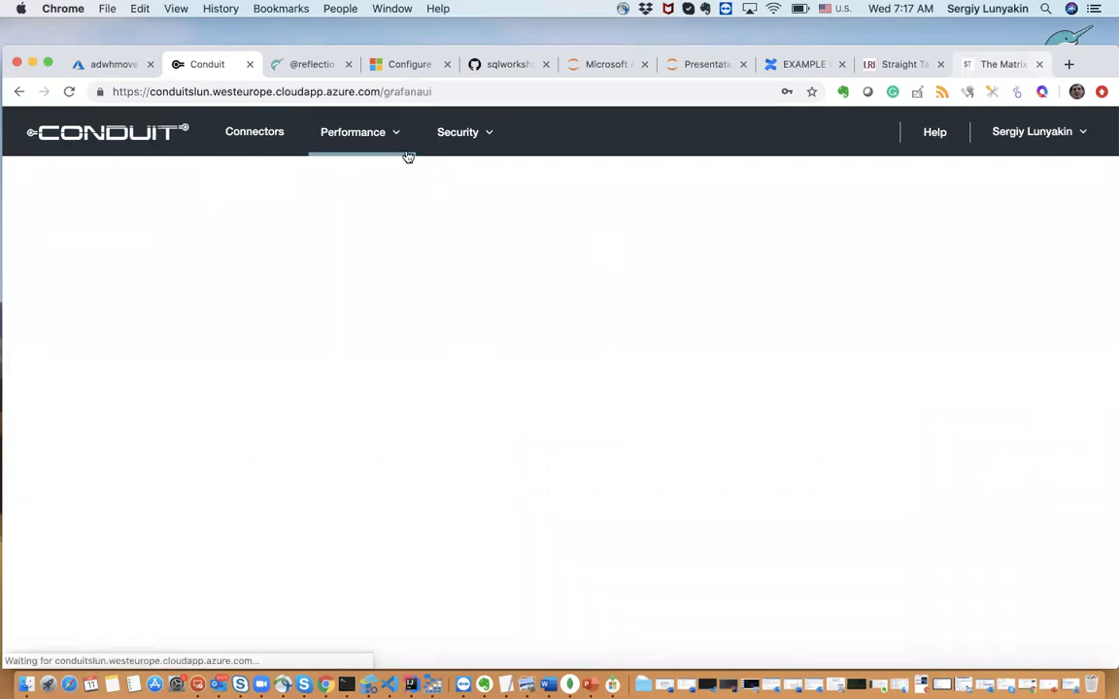
Step: View the Security options, including the kinds of user groups
click(491, 136)
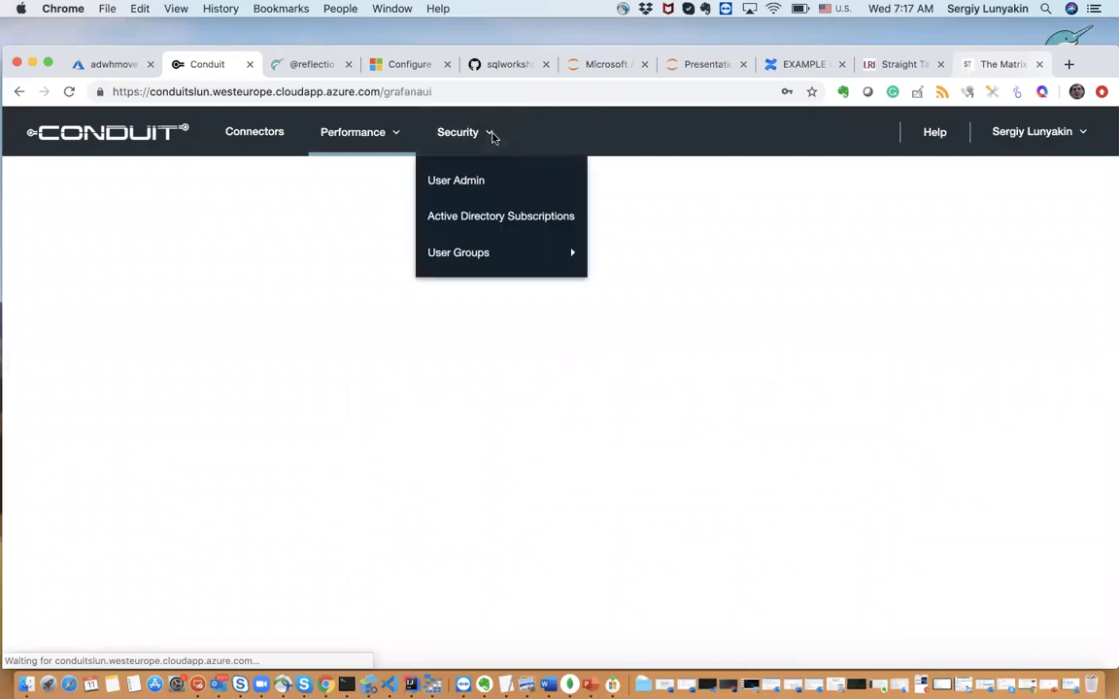
mouse_move(526, 255)
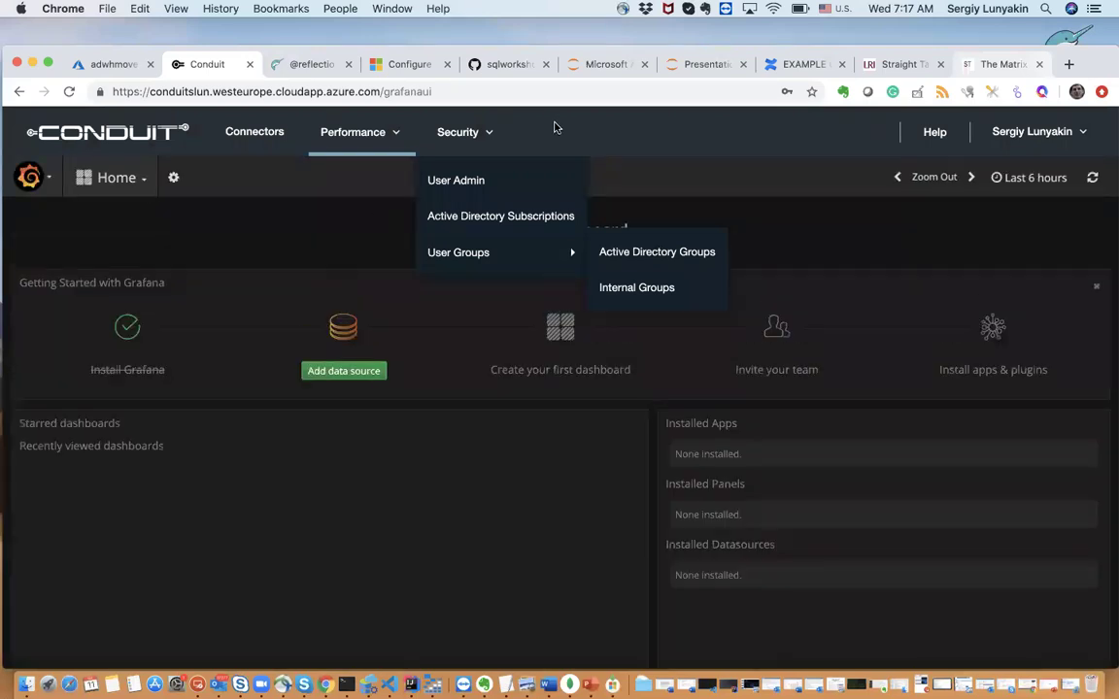
click(476, 132)
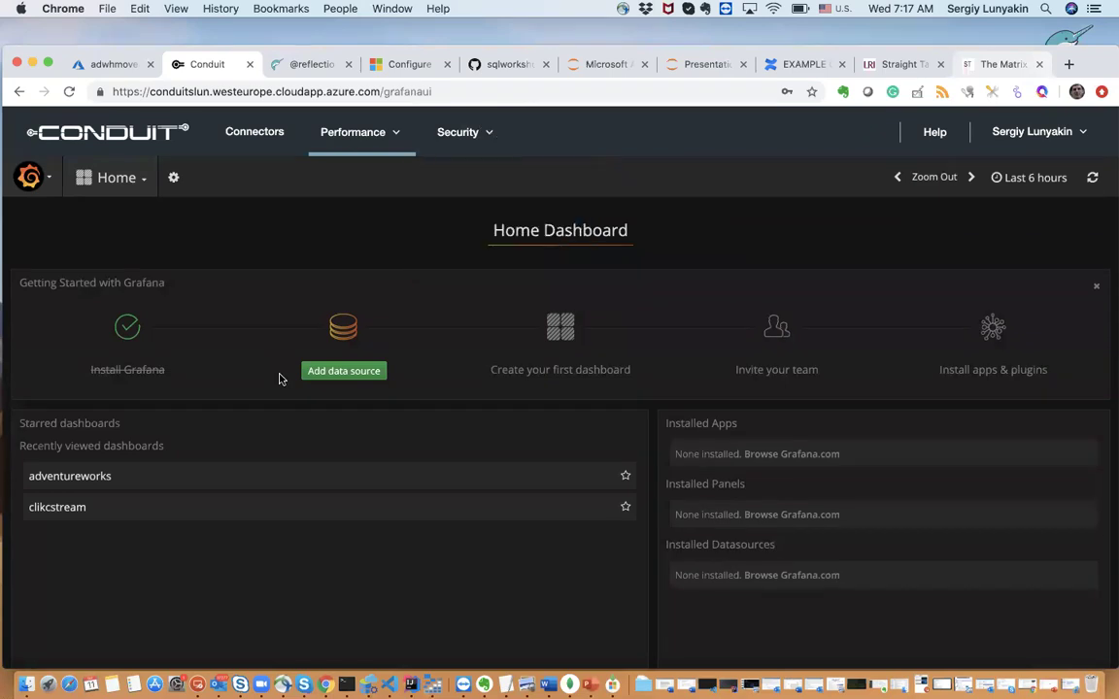
Step: Open the adventureworks metrics dashboard and review its performance charts
click(127, 176)
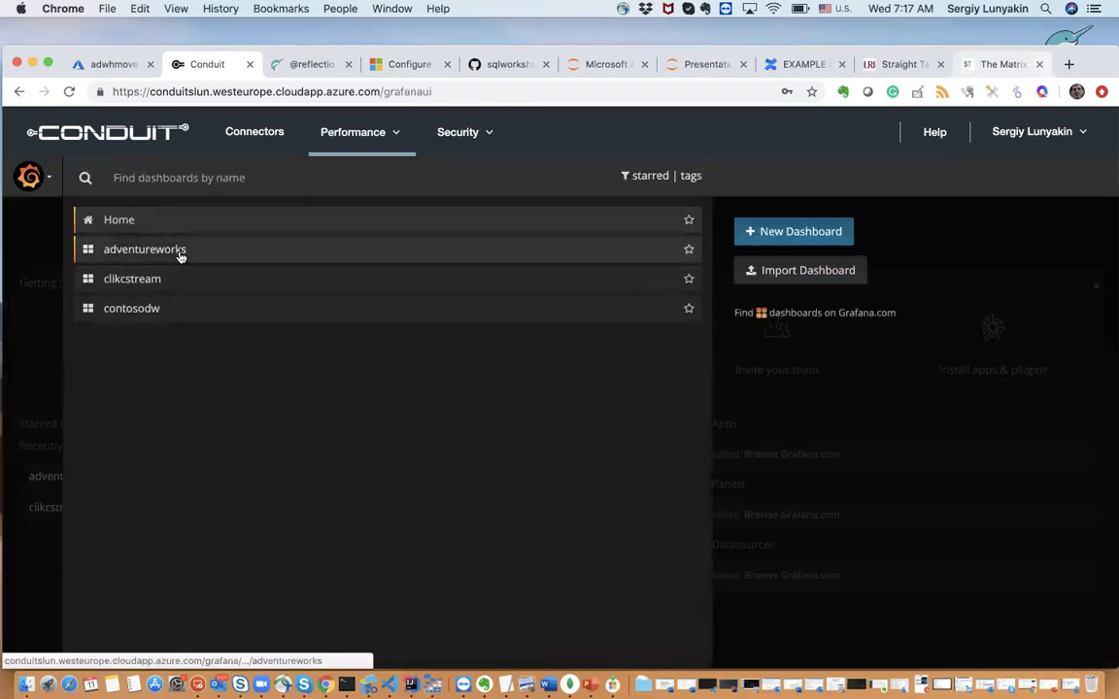
click(180, 251)
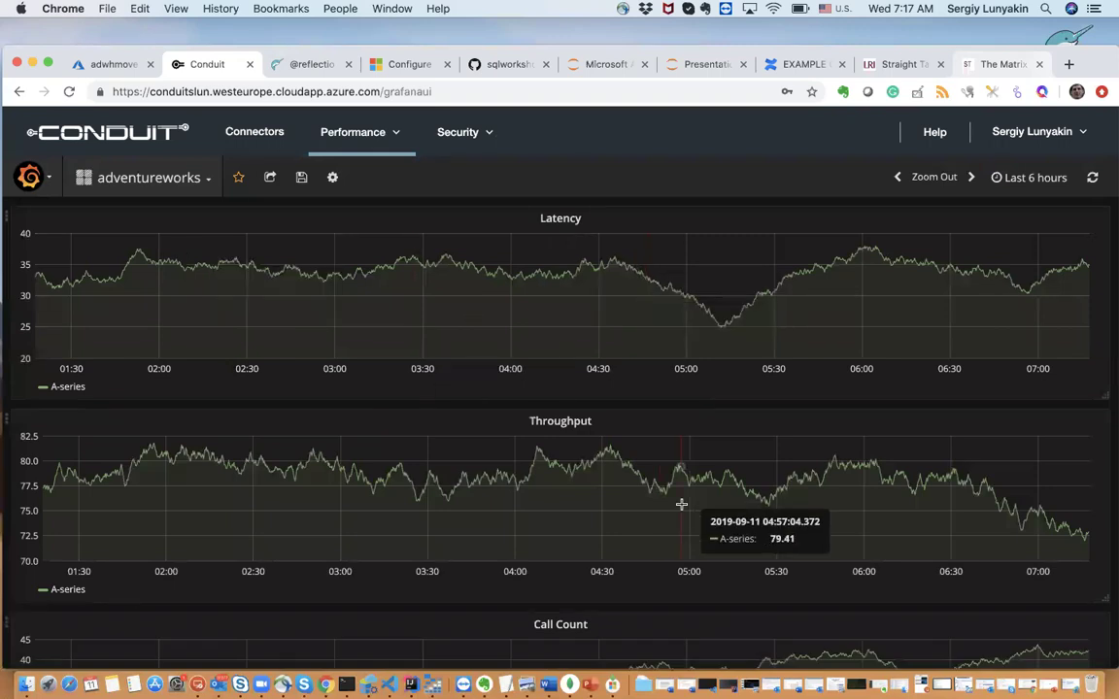
scroll(680, 504, down, 5)
scroll(679, 507, up, 5)
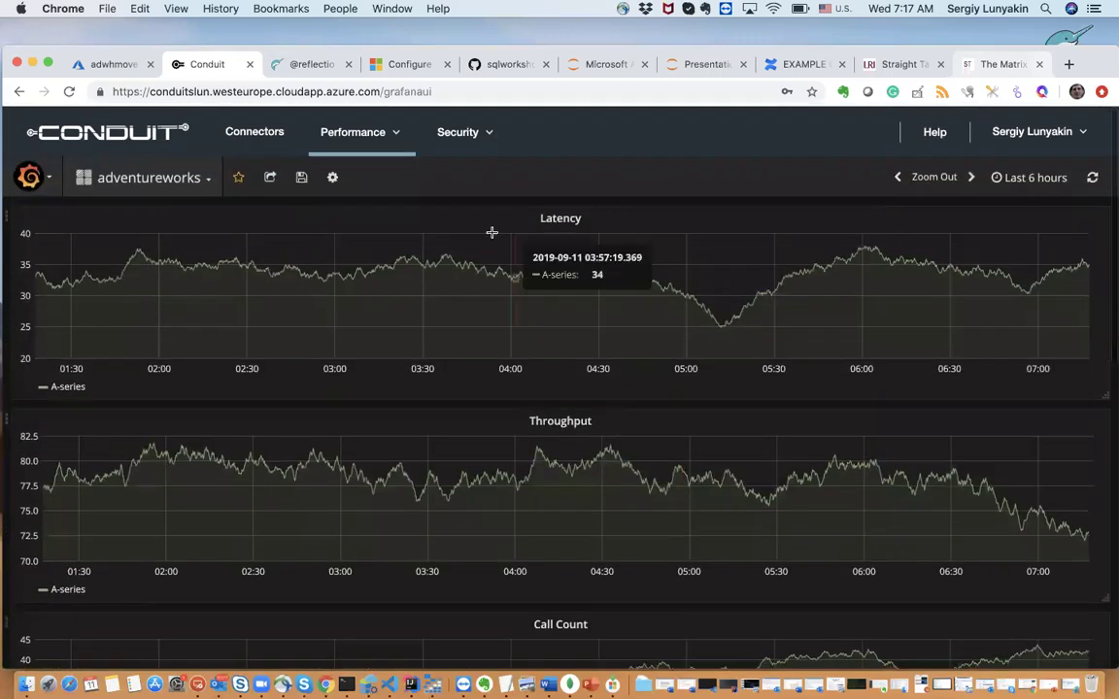
Step: Switch to the sql19 remote desktop session and close the Power BI Desktop report without saving
click(397, 137)
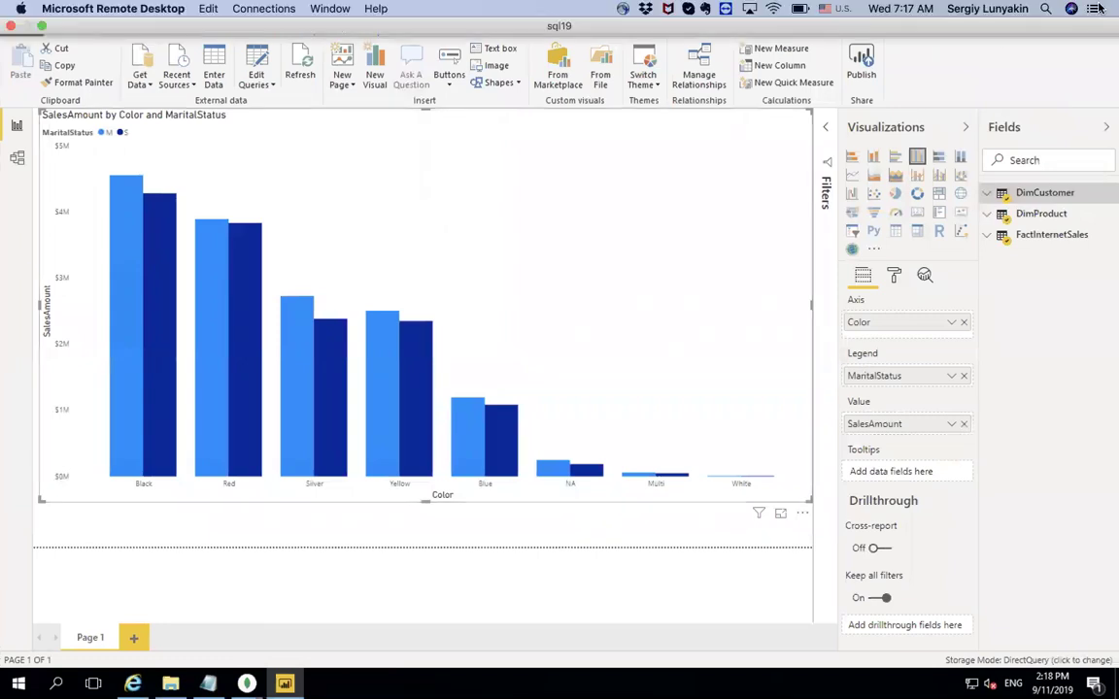
key(alt+F4)
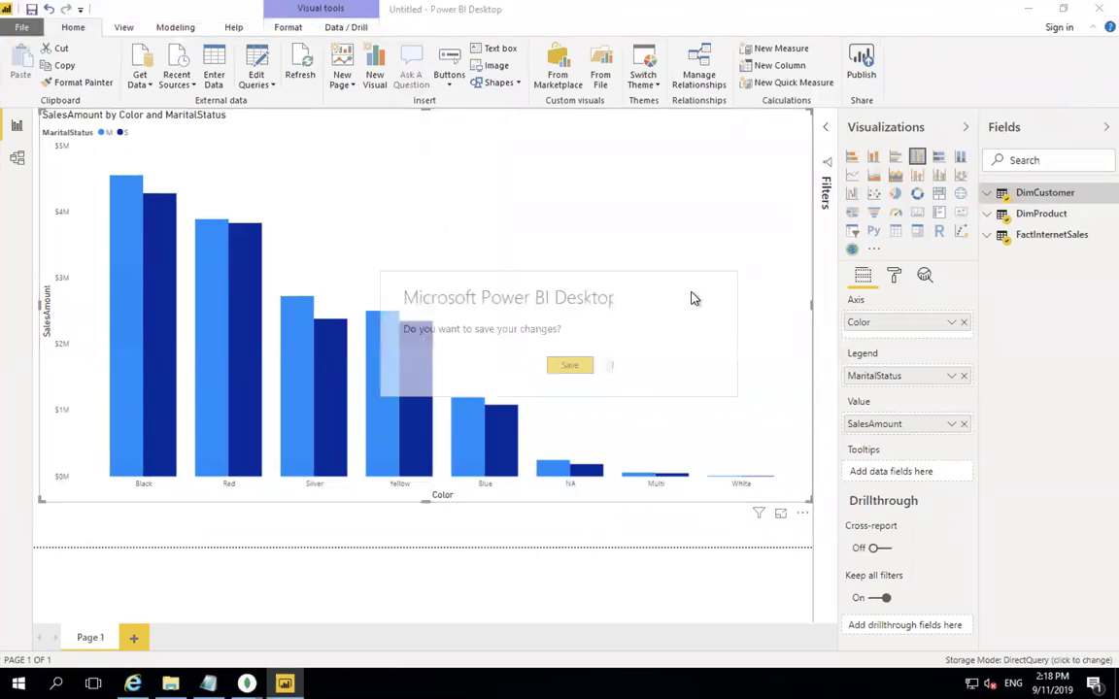
click(626, 365)
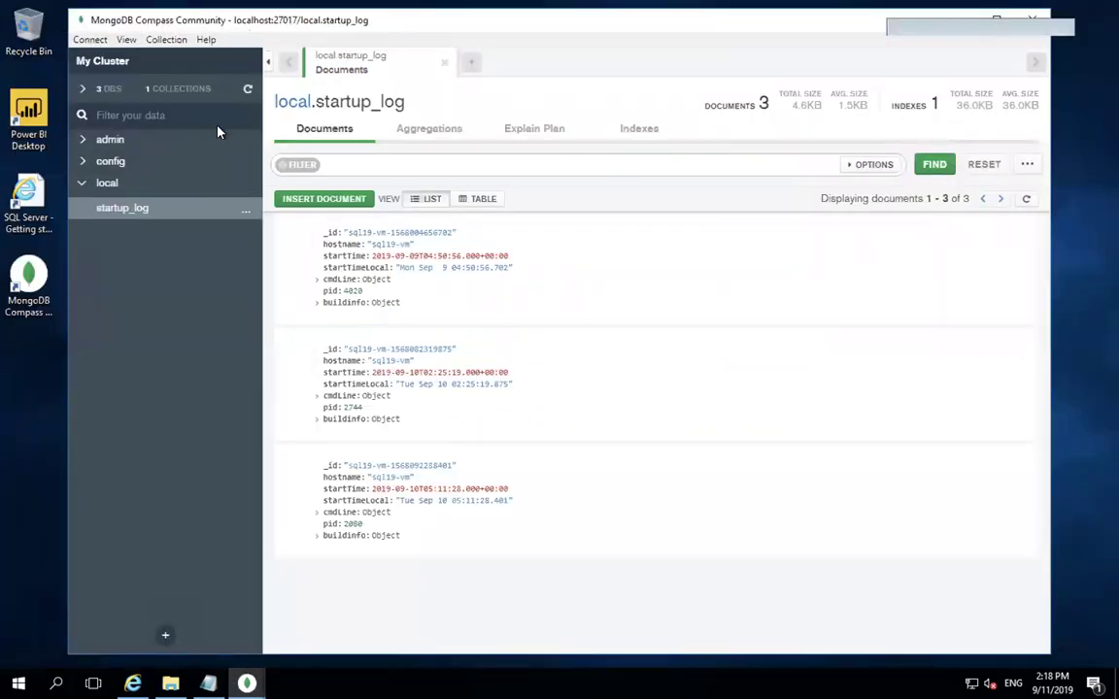
Step: Minimize the MongoDB Compass window and launch Power BI Desktop up to its start screen
drag(217, 28, 218, 131)
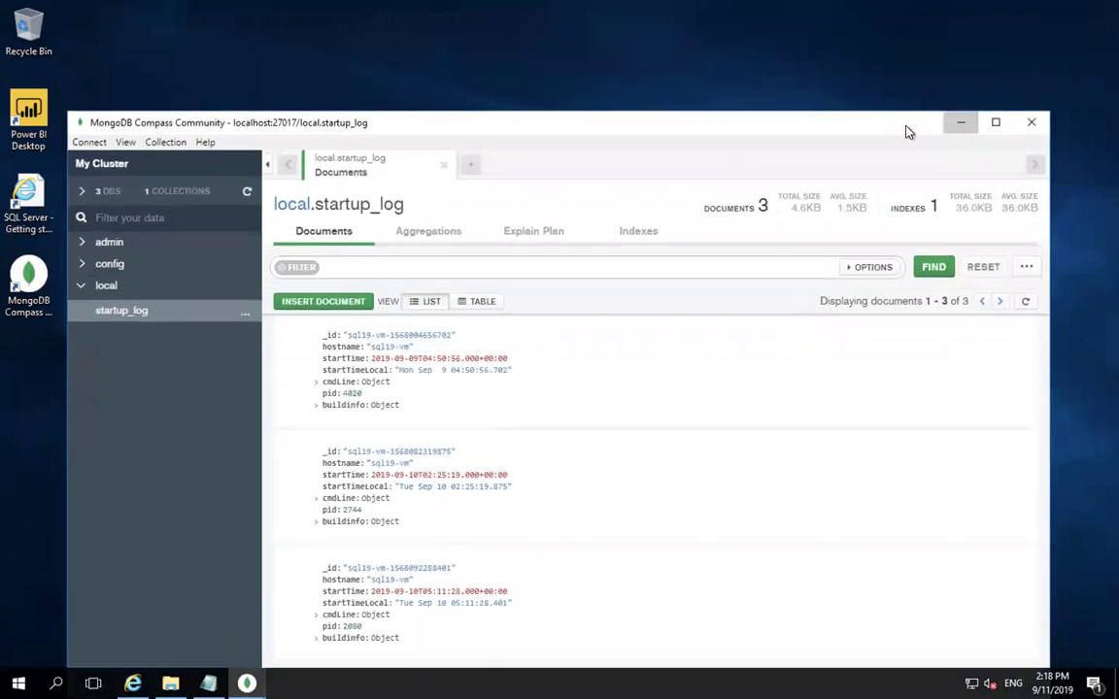
click(960, 123)
double_click(29, 122)
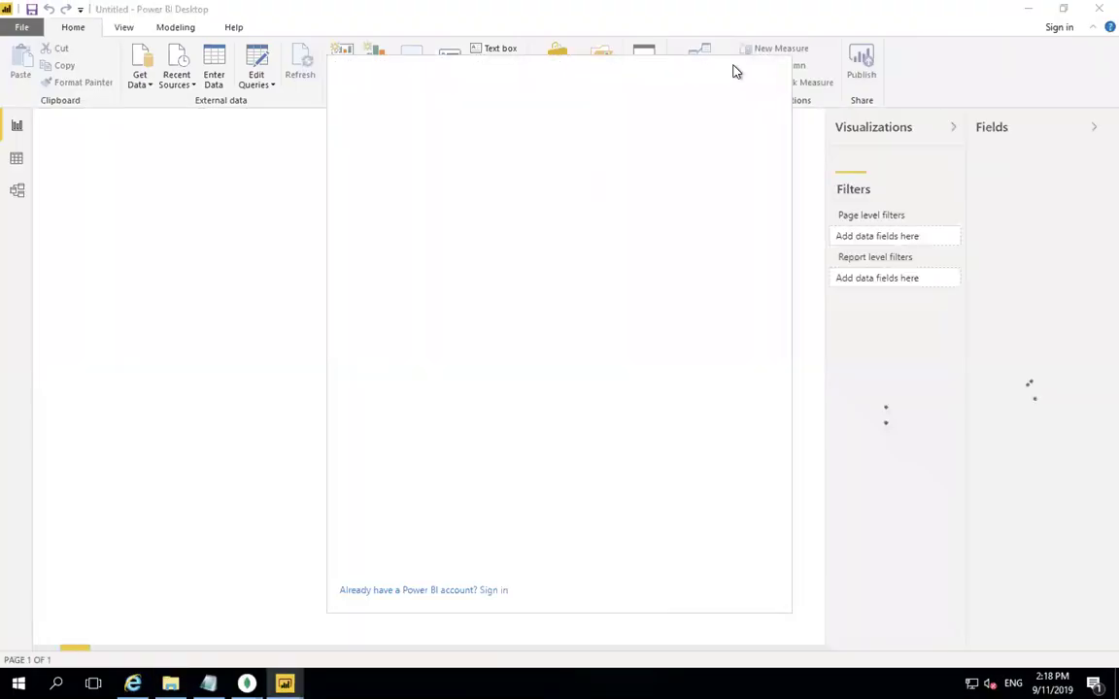
click(491, 591)
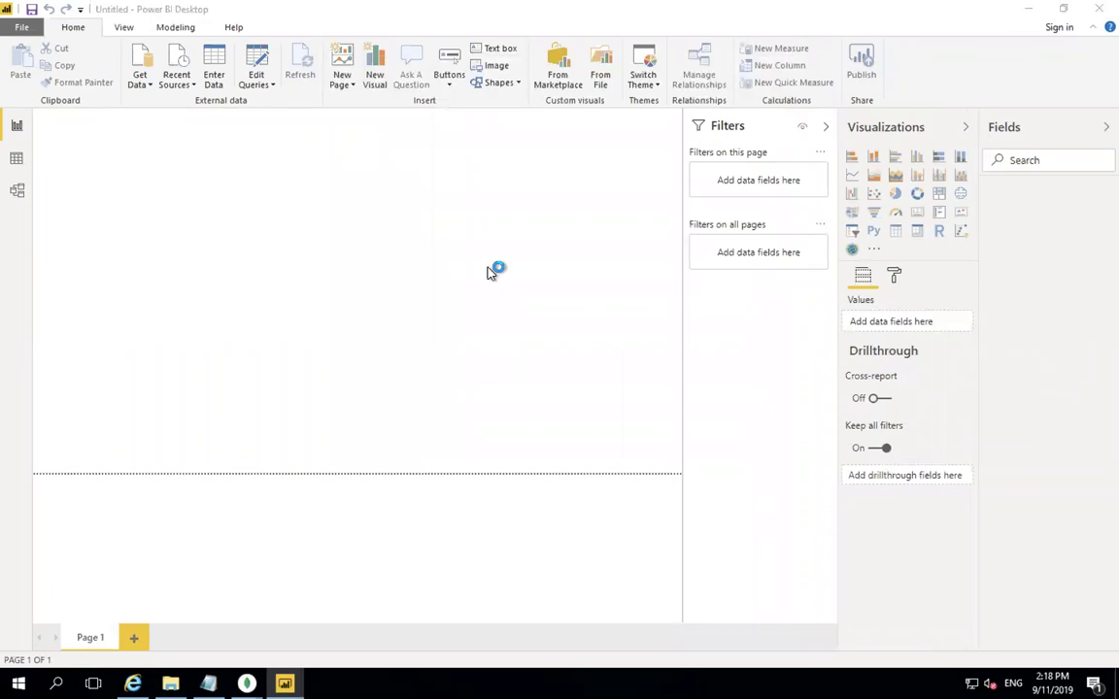
click(741, 220)
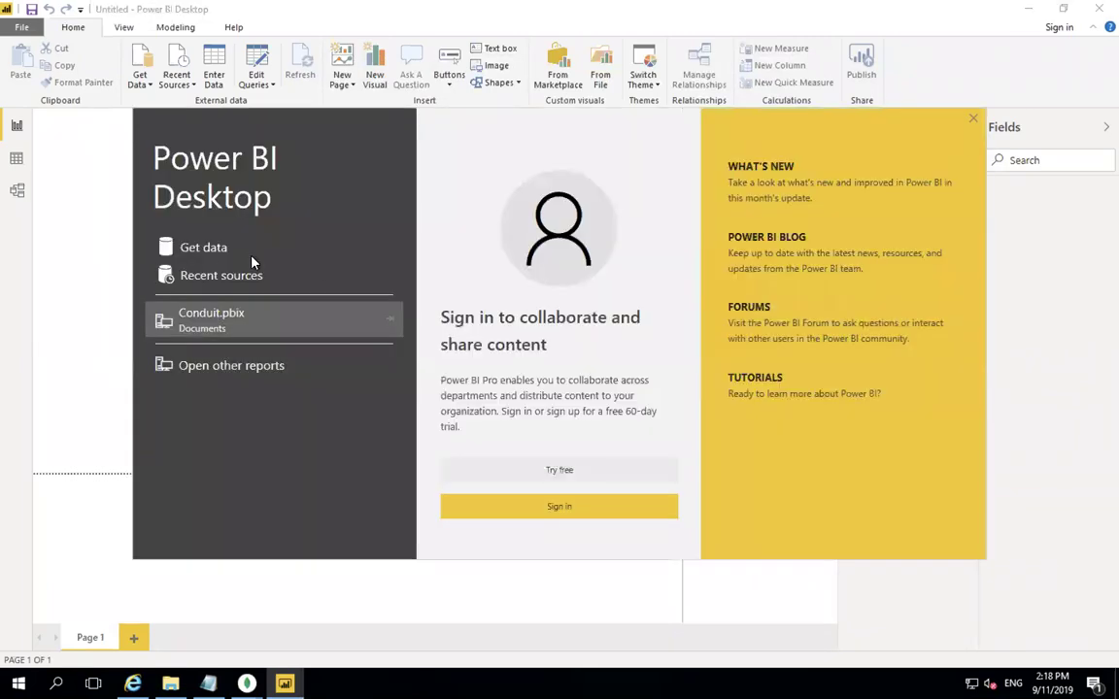
Step: Start getting data by searching the connectors for "Spark" and connecting with the Spark connector
click(203, 248)
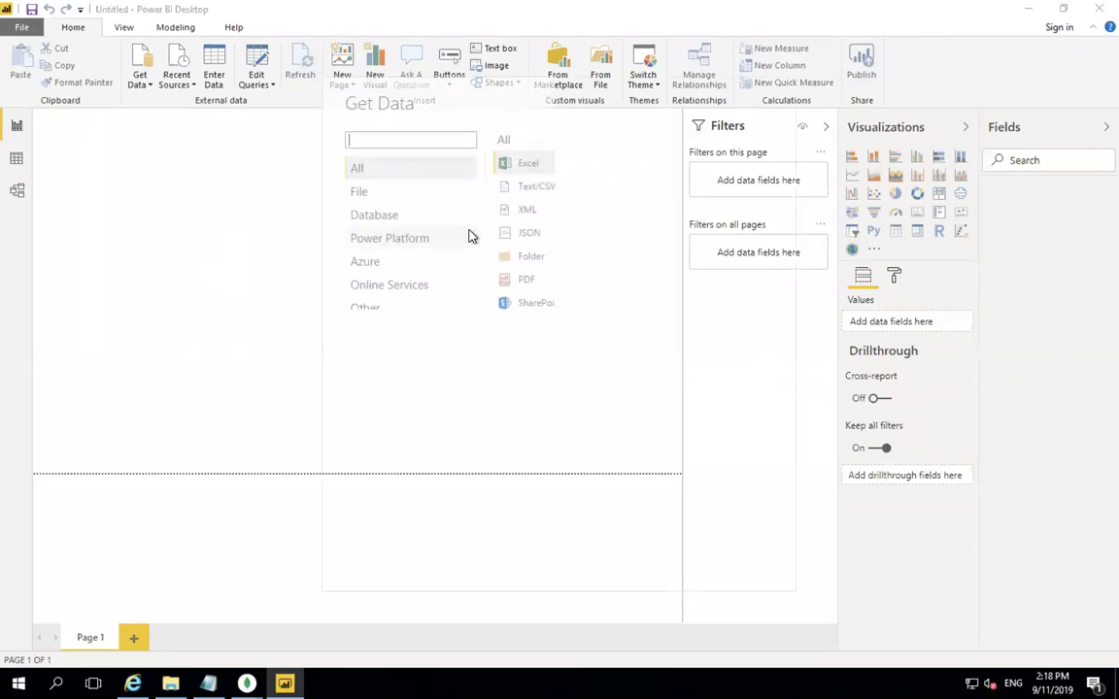
text(Spark)
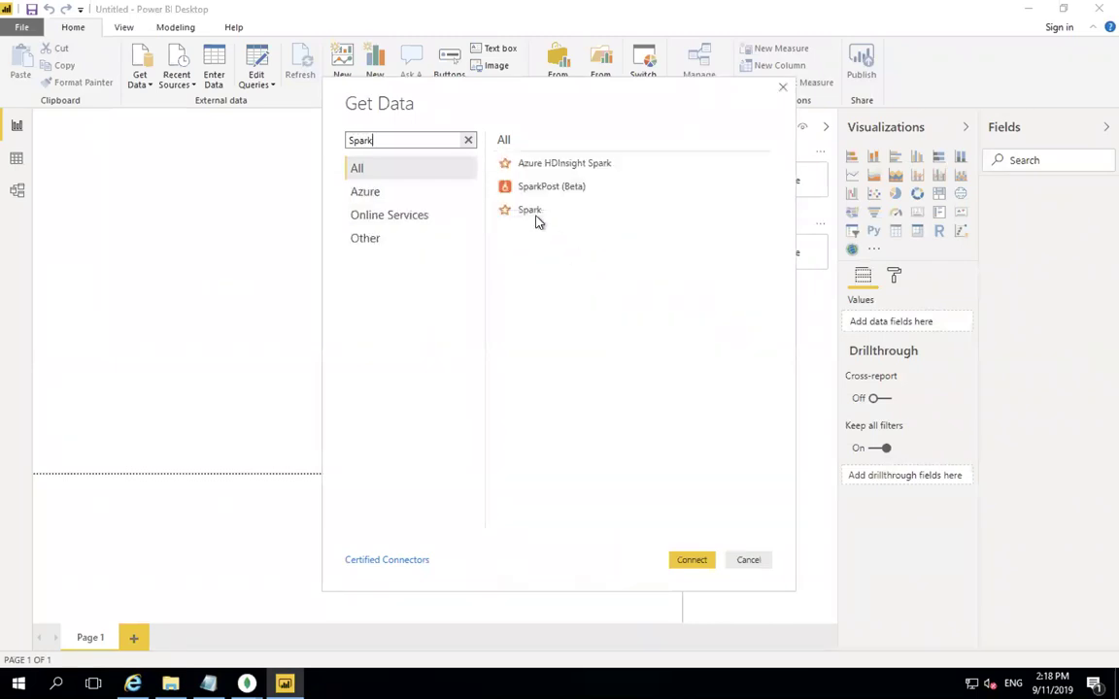
click(529, 210)
click(691, 560)
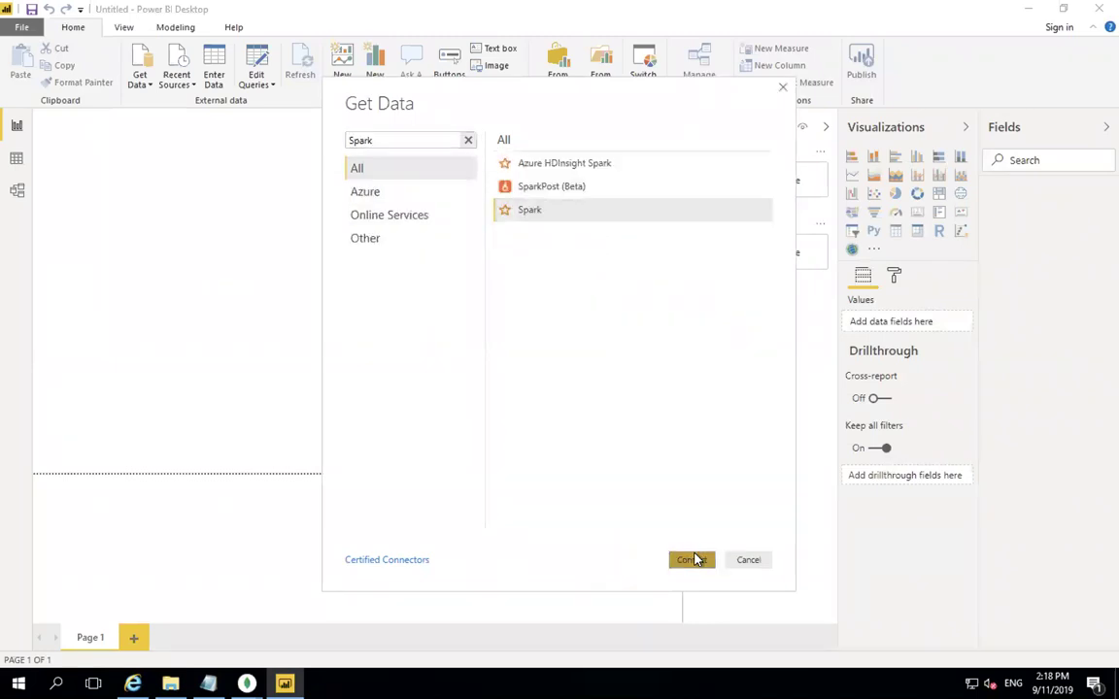
Step: Switch to Conduit in Chrome and copy the adventureworks connector's Power BI/Tableau Spark Connector endpoint
key(ctrl+Left)
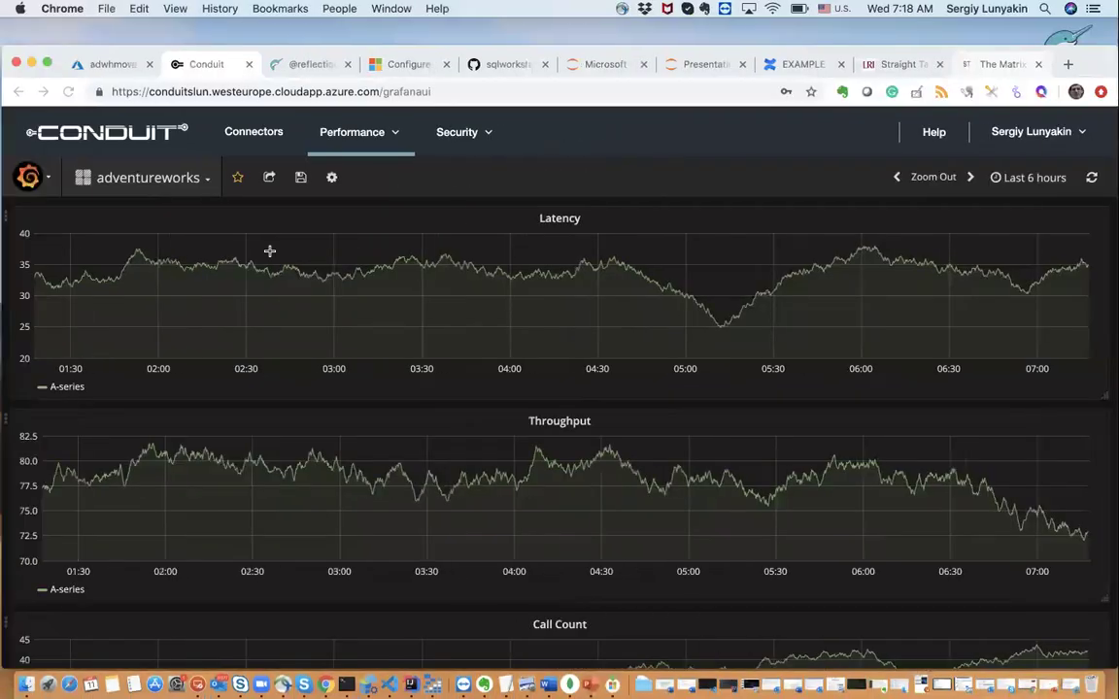
click(277, 132)
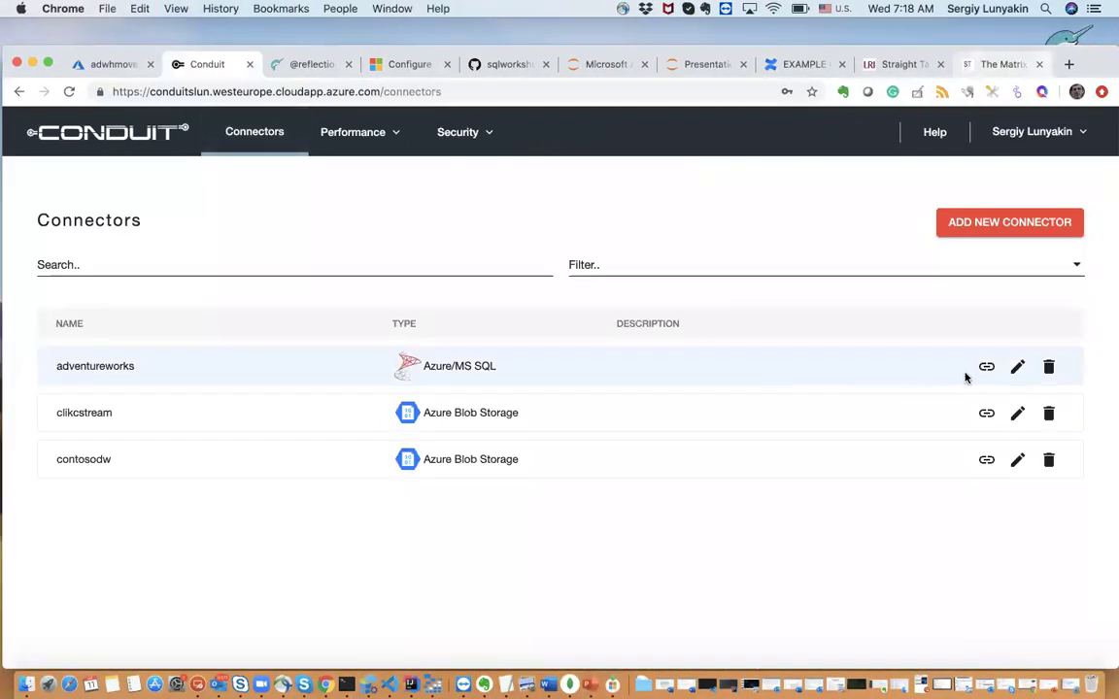
click(985, 367)
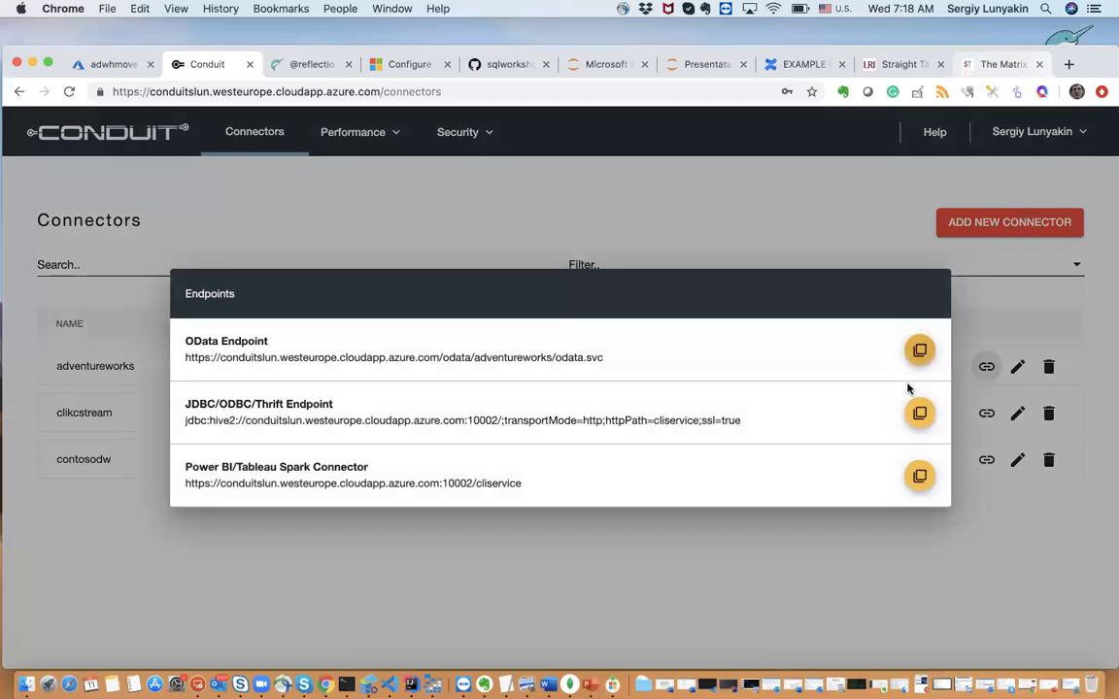
click(921, 475)
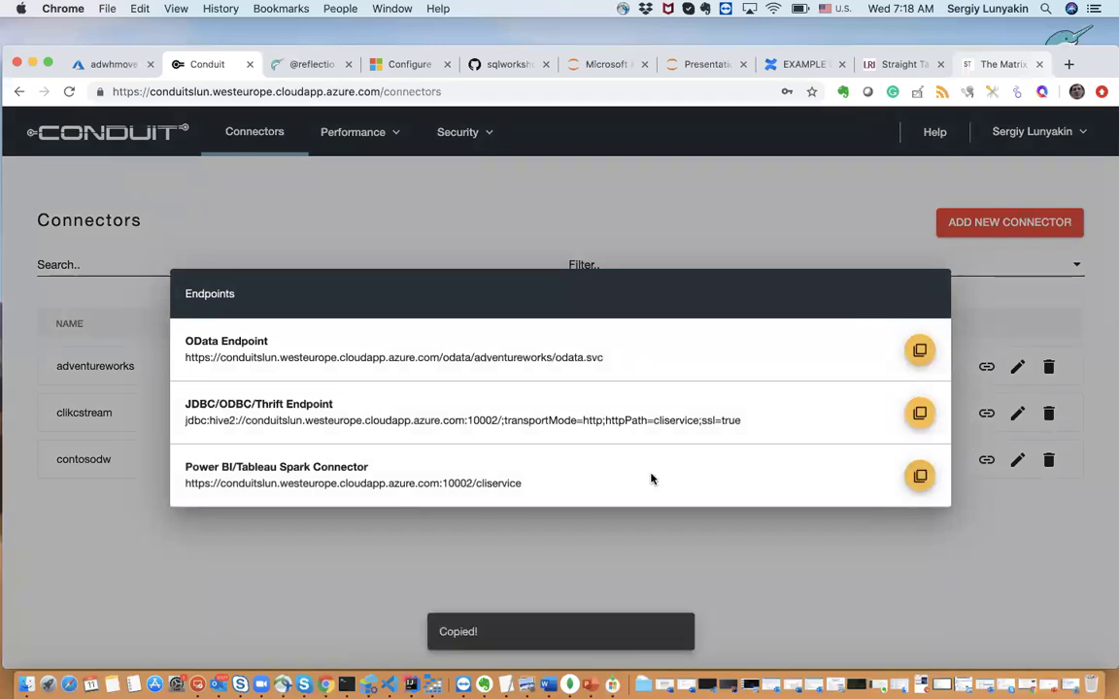
key(ctrl+Right)
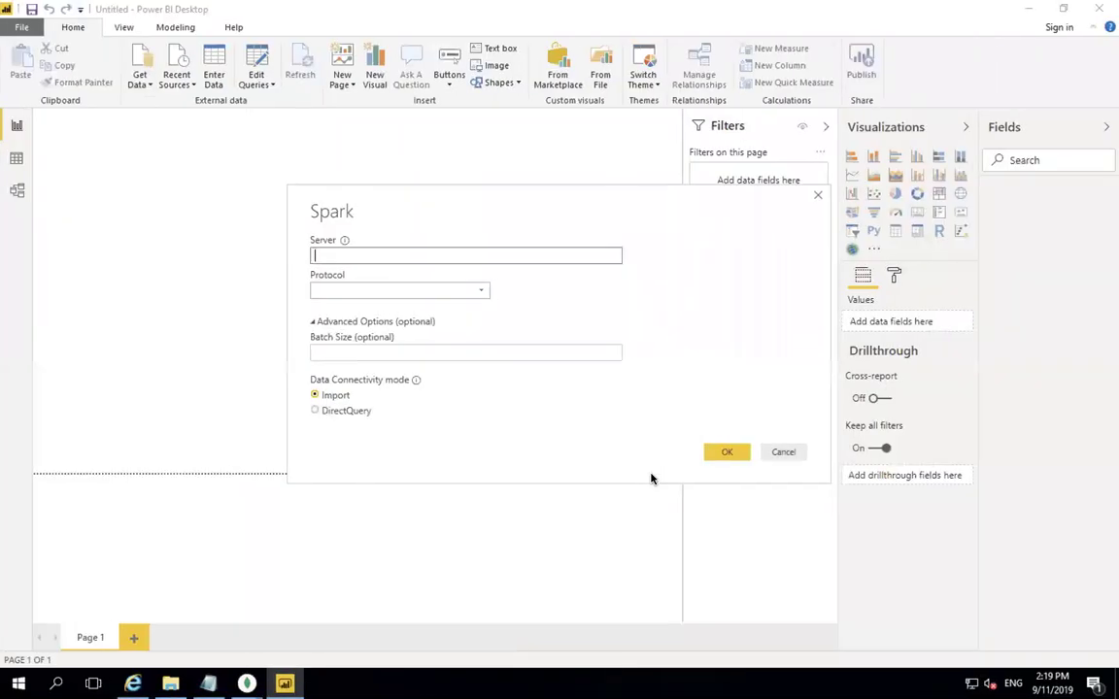
key(ctrl+v)
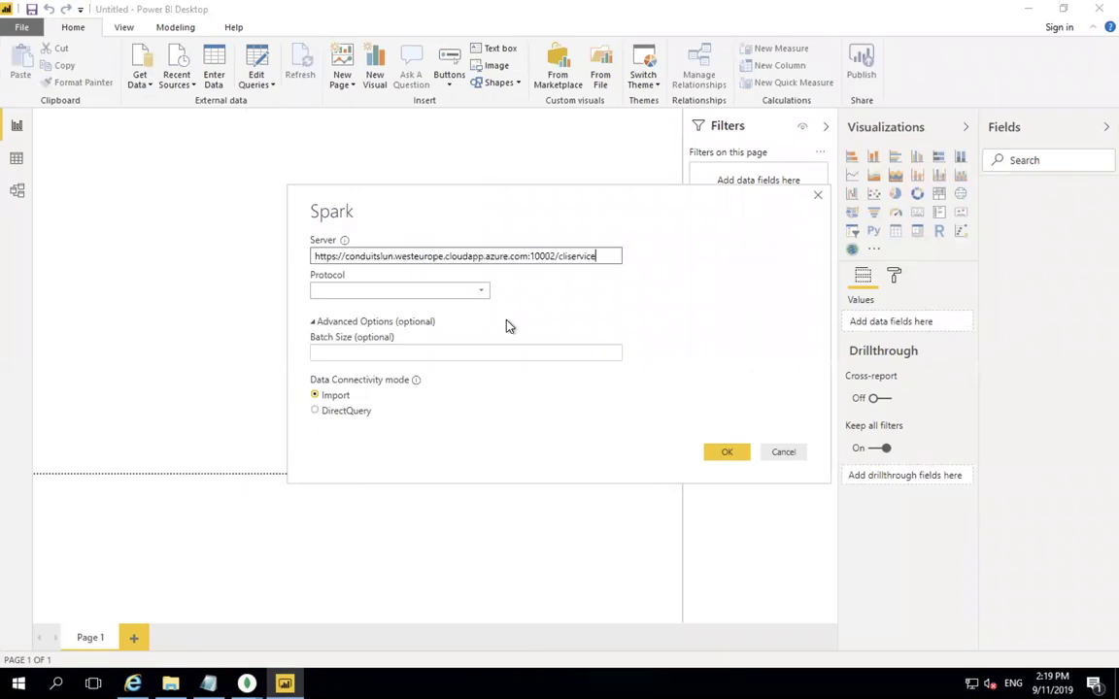
click(481, 291)
click(365, 325)
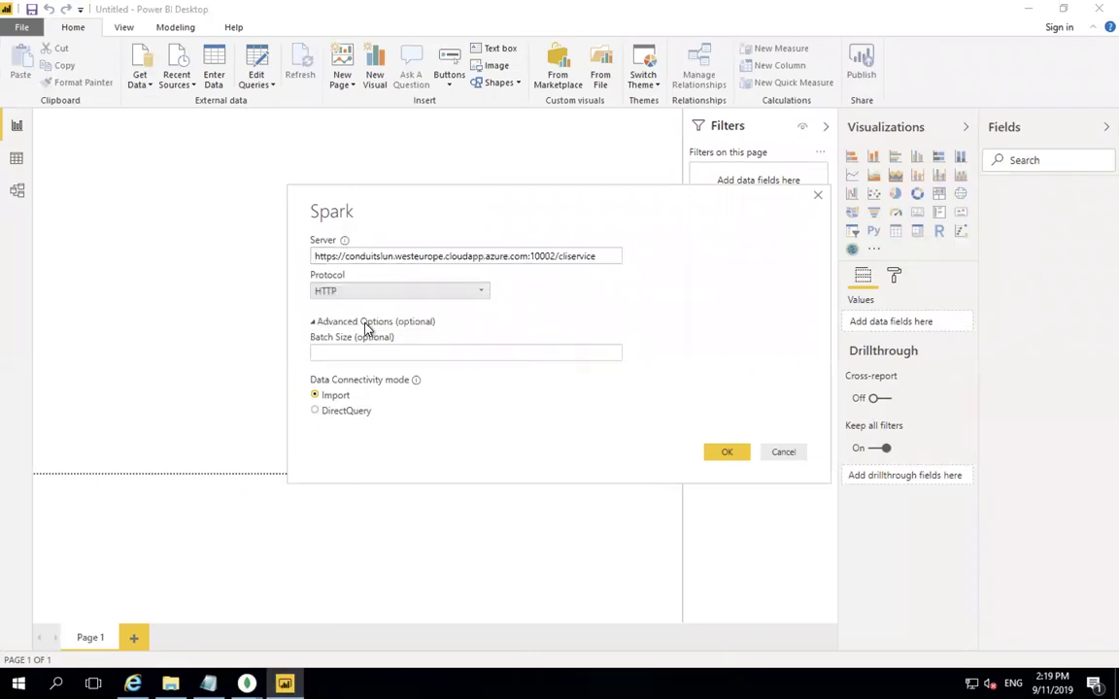
click(341, 413)
click(728, 453)
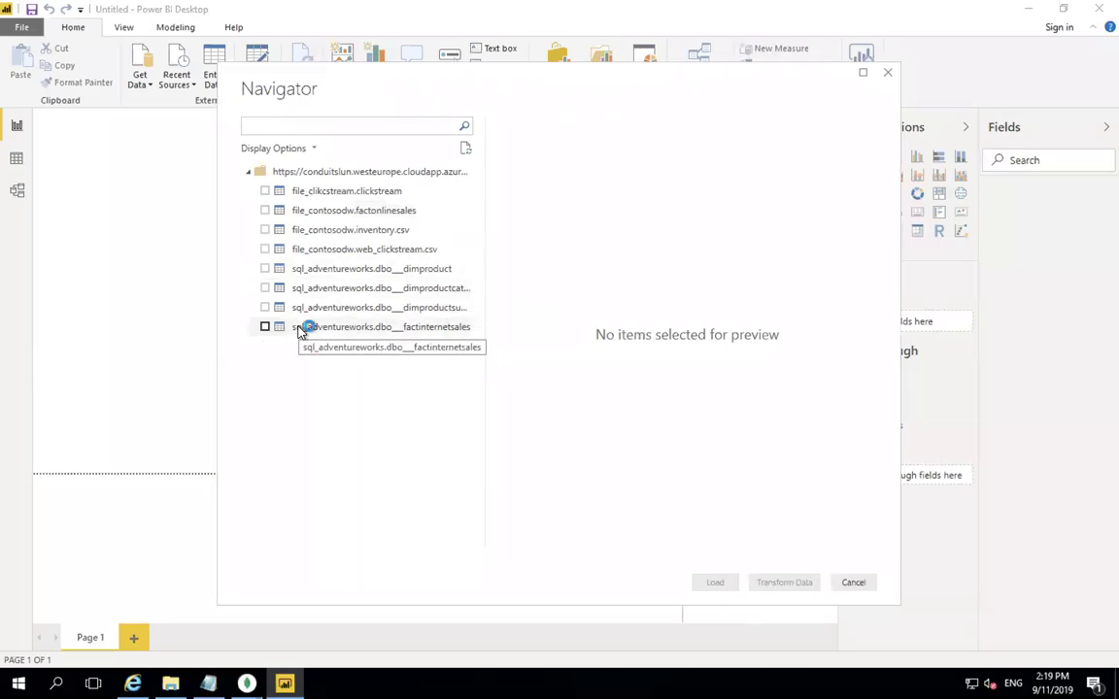
Step: Switch to Conduit, close the Endpoints dialog, review the connectors list and return to Power BI Desktop
key(ctrl+Left)
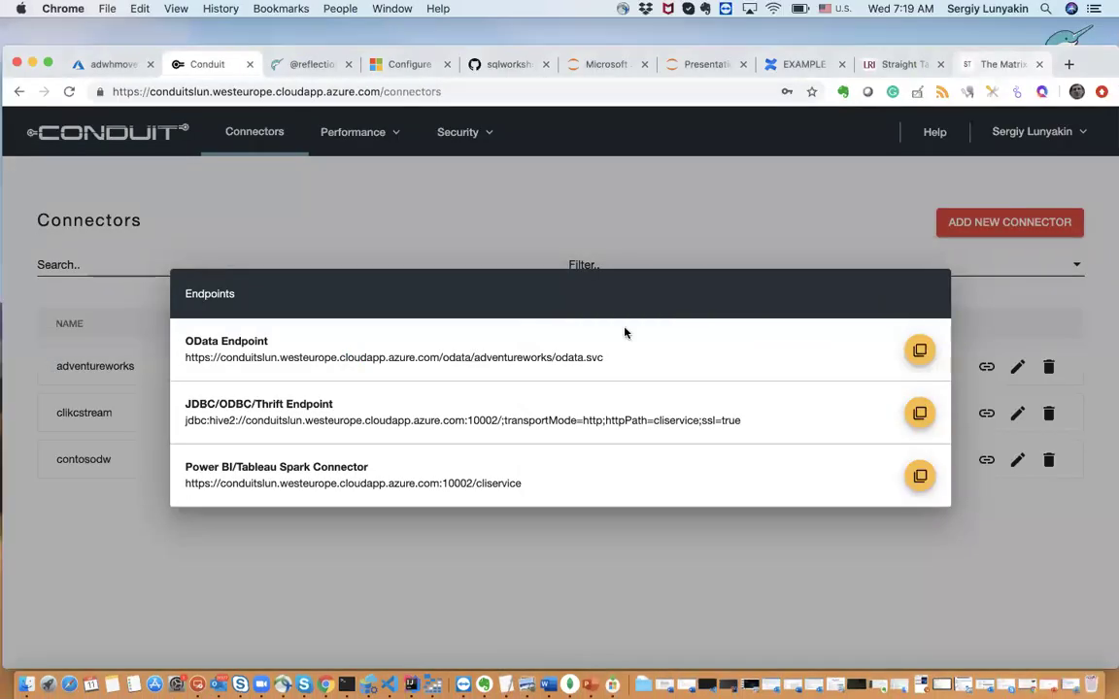
click(831, 218)
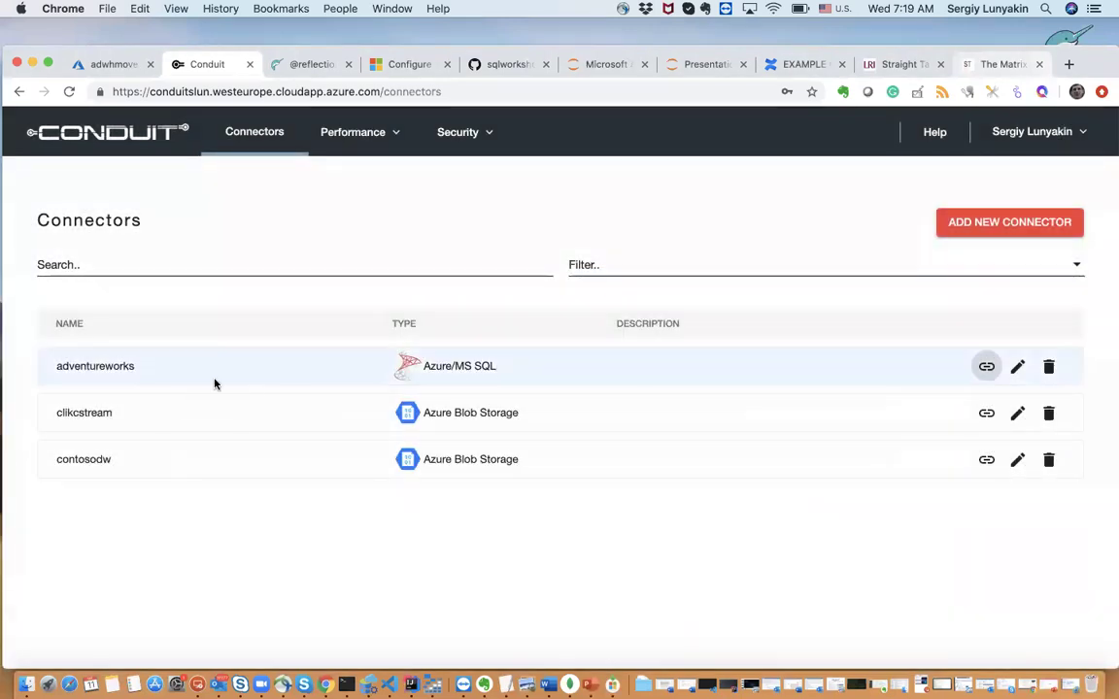
key(ctrl+Right)
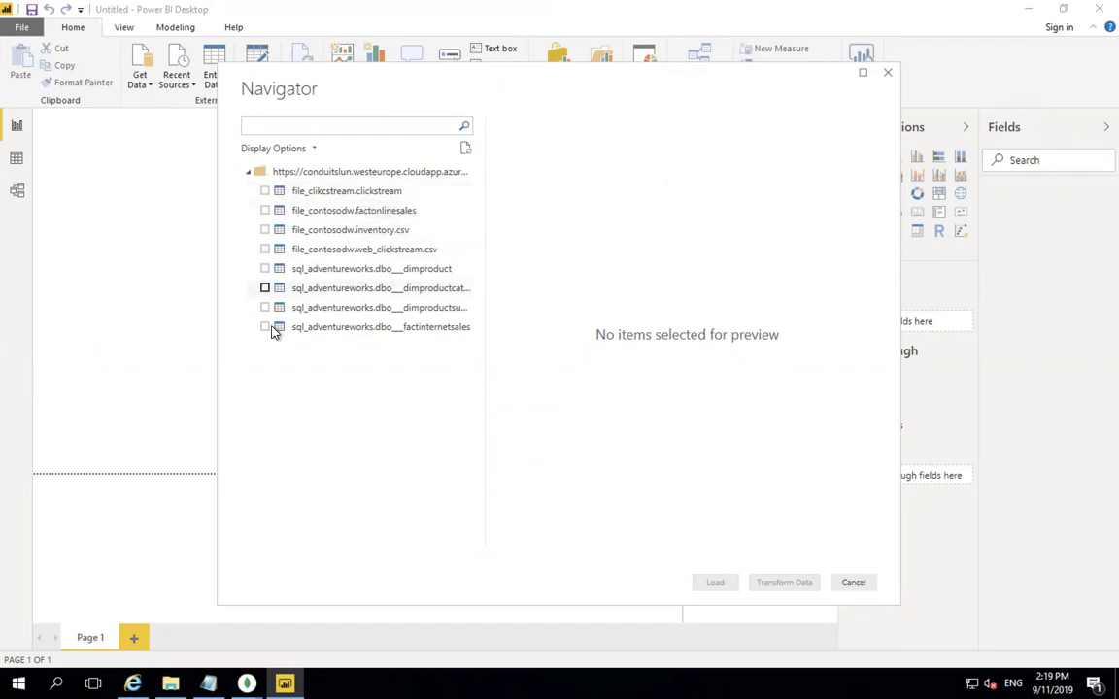
Step: Preview the sql_adventureworks.dbo___dimproduct table and request a preview of file_contosodw.inventory.csv
click(265, 269)
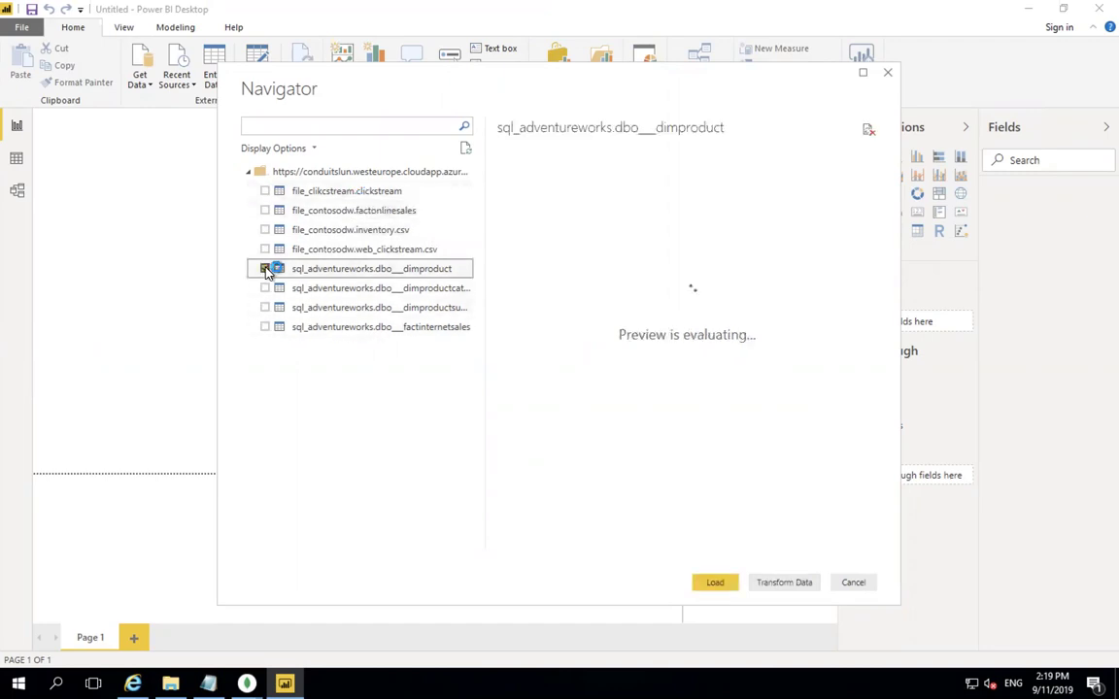
click(265, 269)
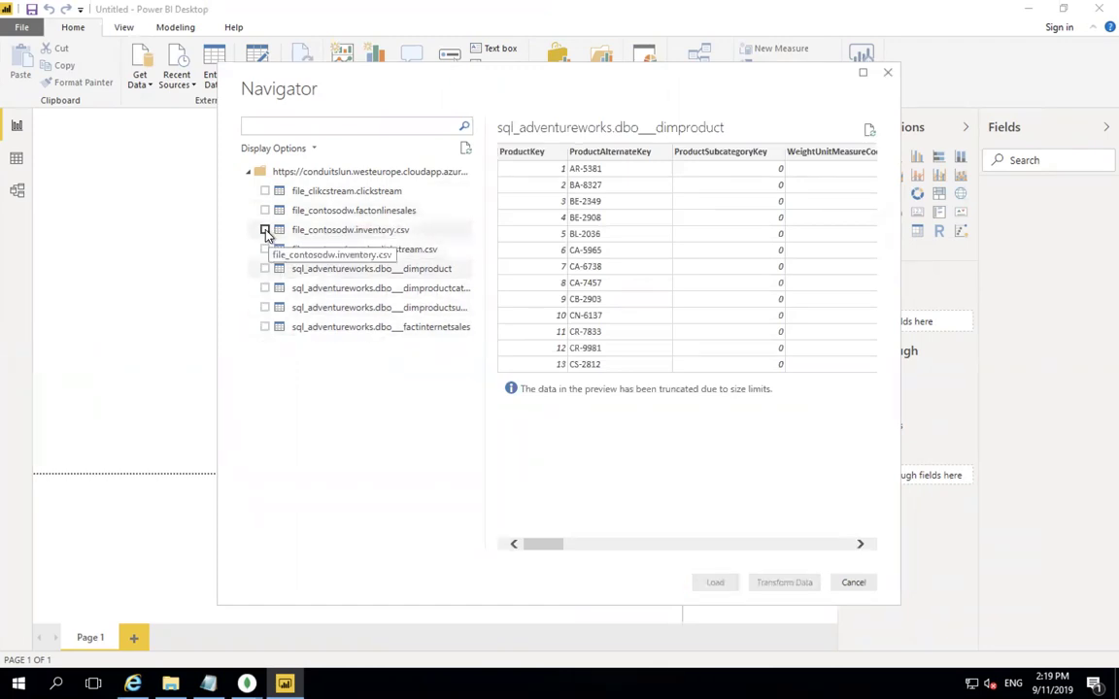
click(265, 230)
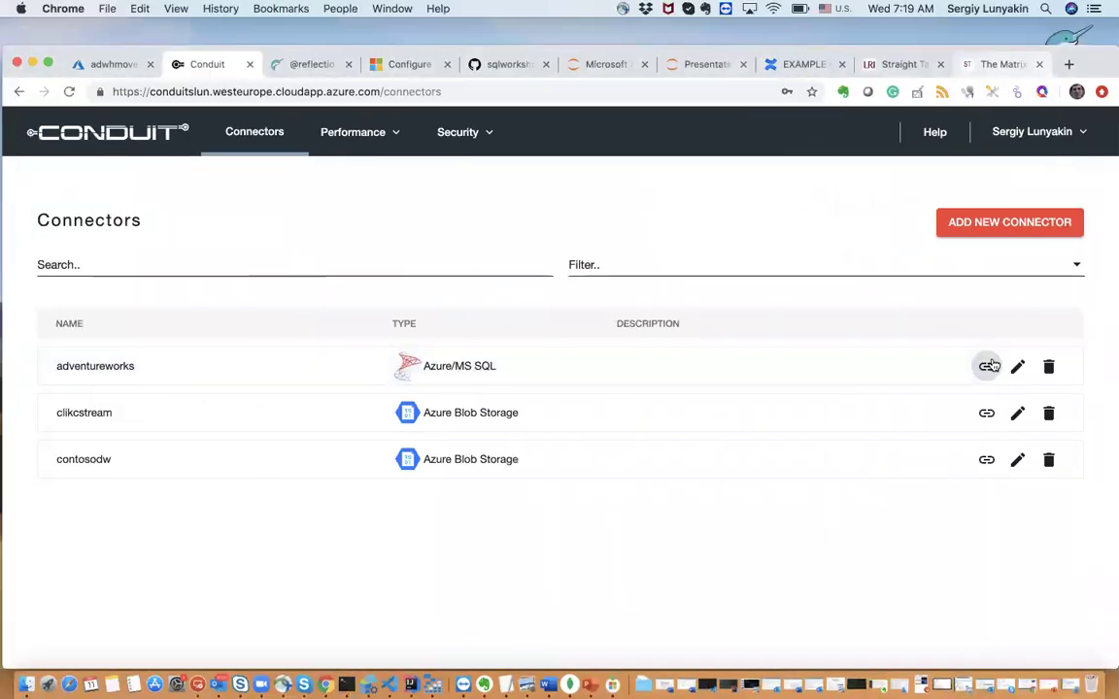
Step: In Conduit, review the adventureworks connector's published AdventureWorksDW2014 tables and virtualization settings, then close it without submitting
click(1020, 364)
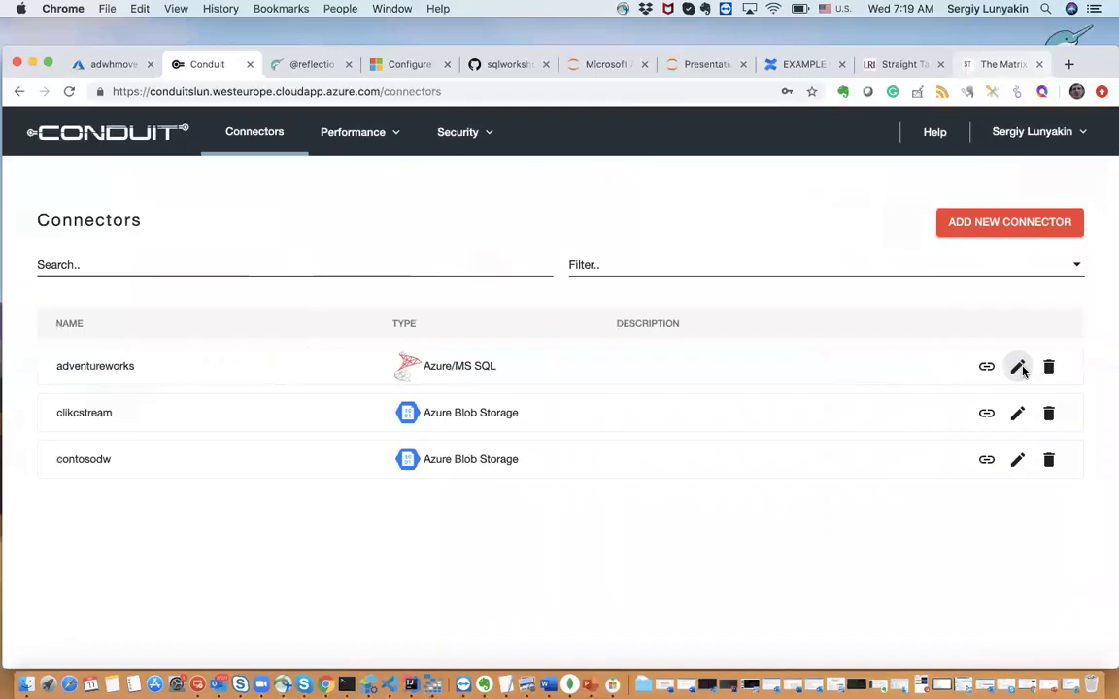
click(445, 197)
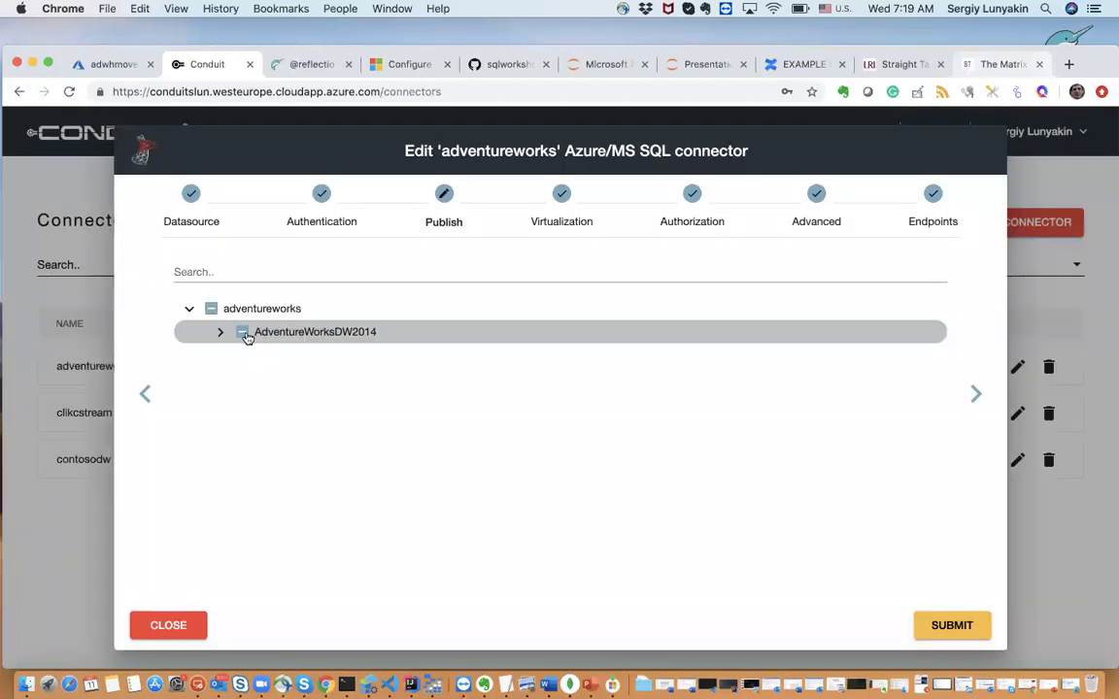
click(222, 333)
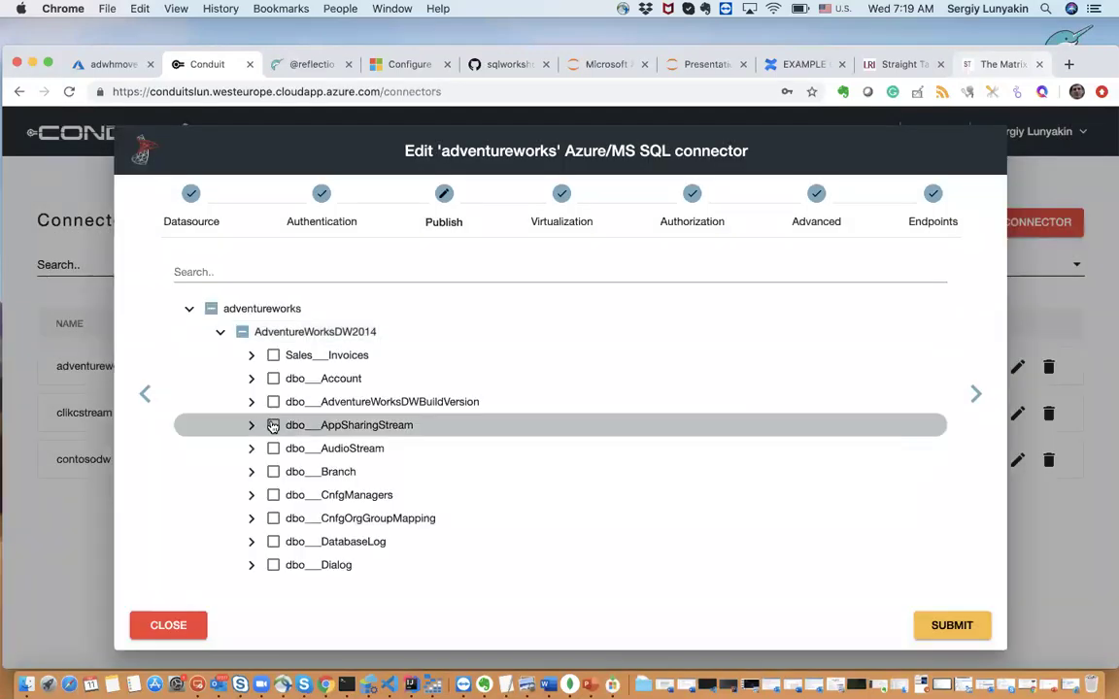
scroll(272, 430, down, 10)
scroll(270, 429, up, 1)
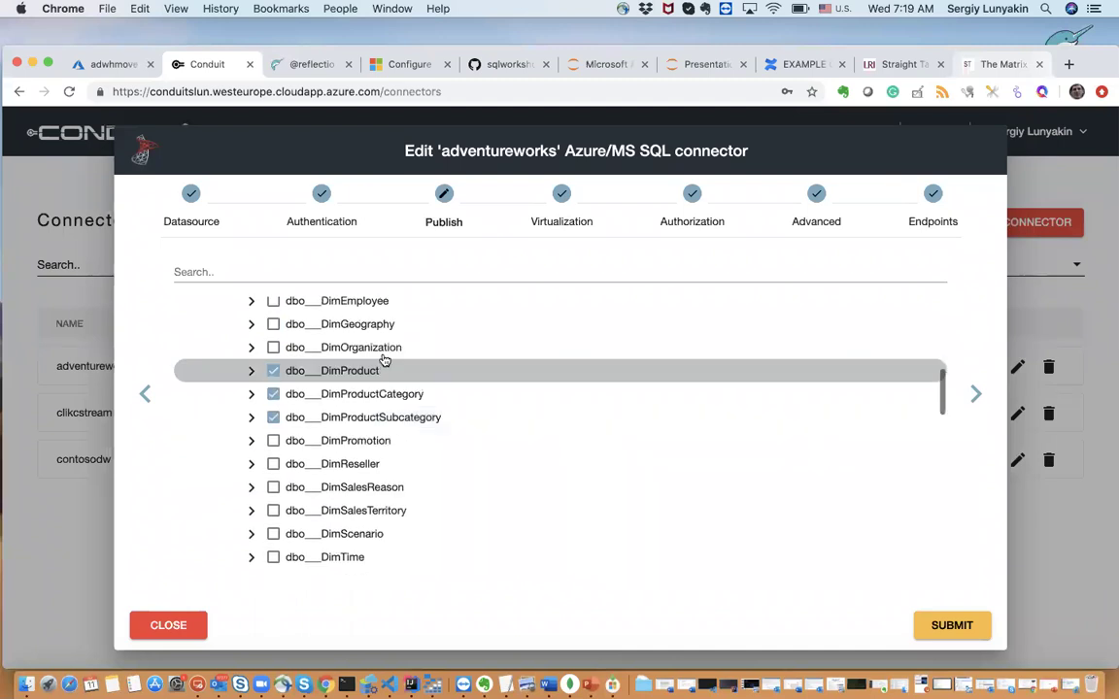
scroll(379, 413, down, 6)
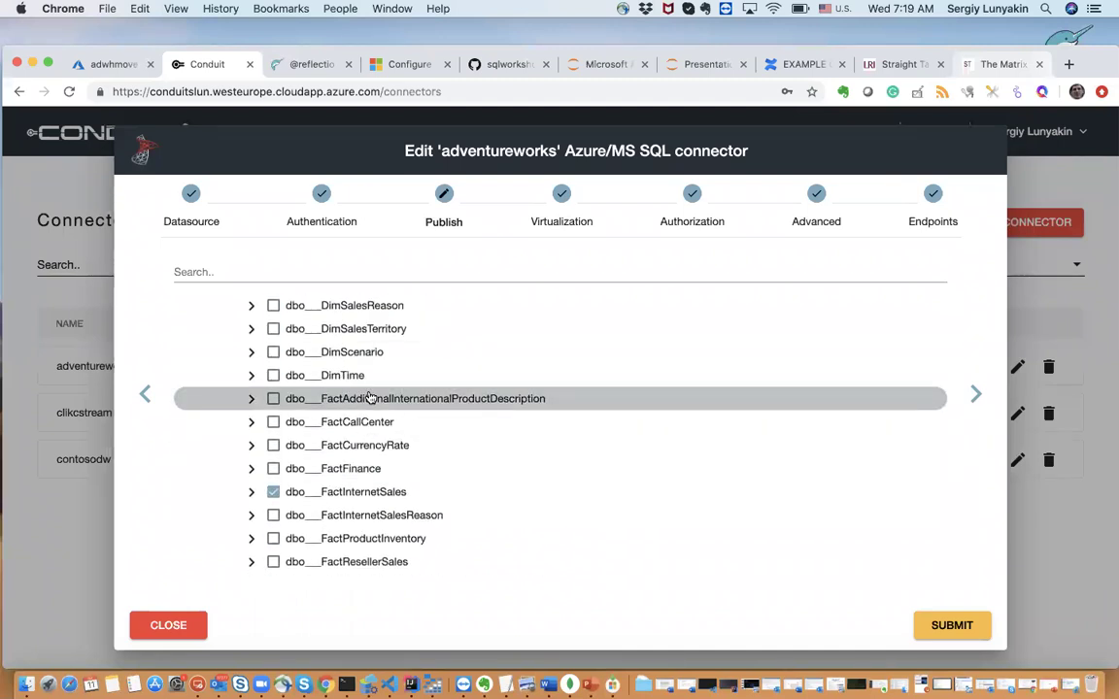
click(562, 209)
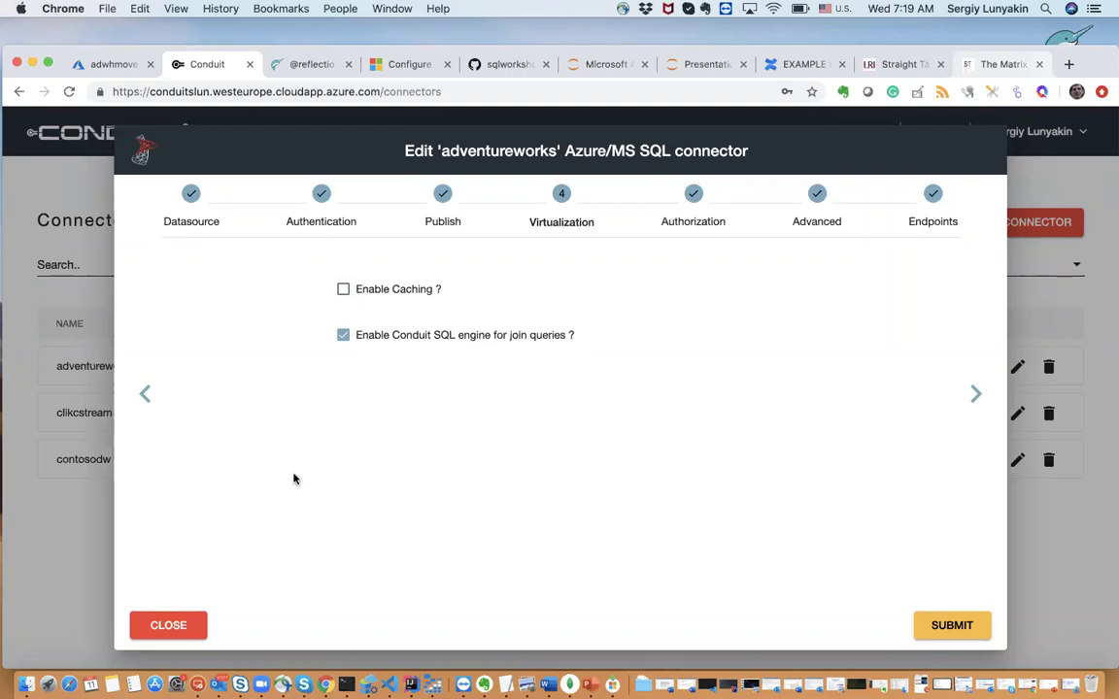
click(193, 629)
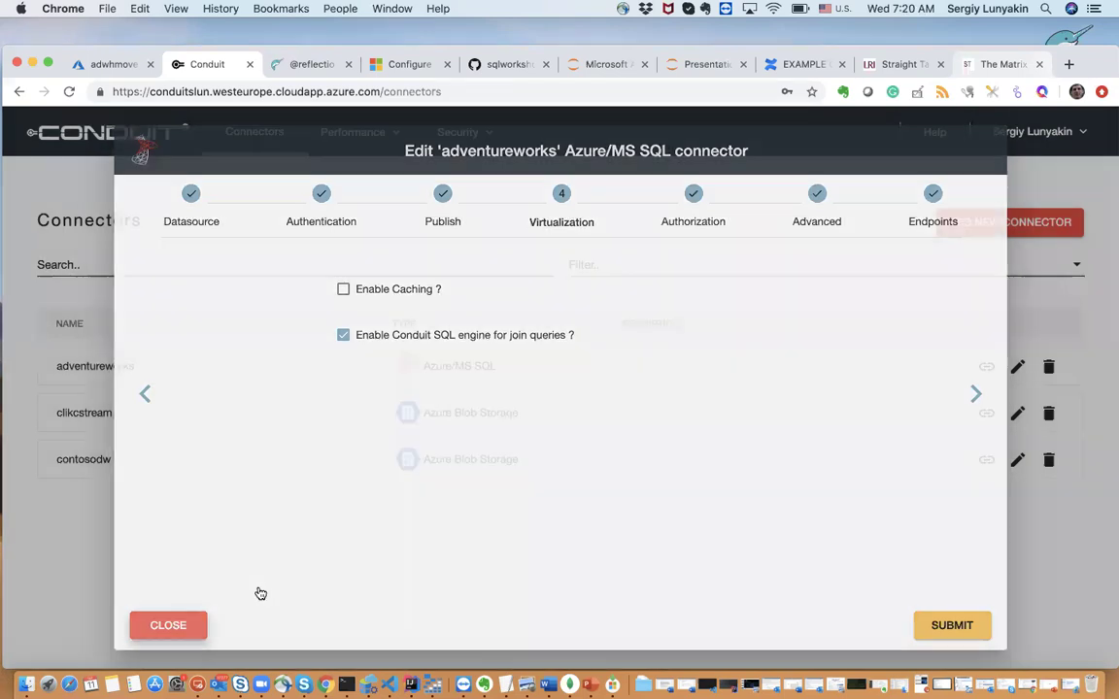
Step: In Power BI Desktop, deselect file_contosodw.inventory.csv and load the adventureworks dimproduct, dimproductcategory, dimproductsubcategory and factinternetsales tables
key(ctrl+Right)
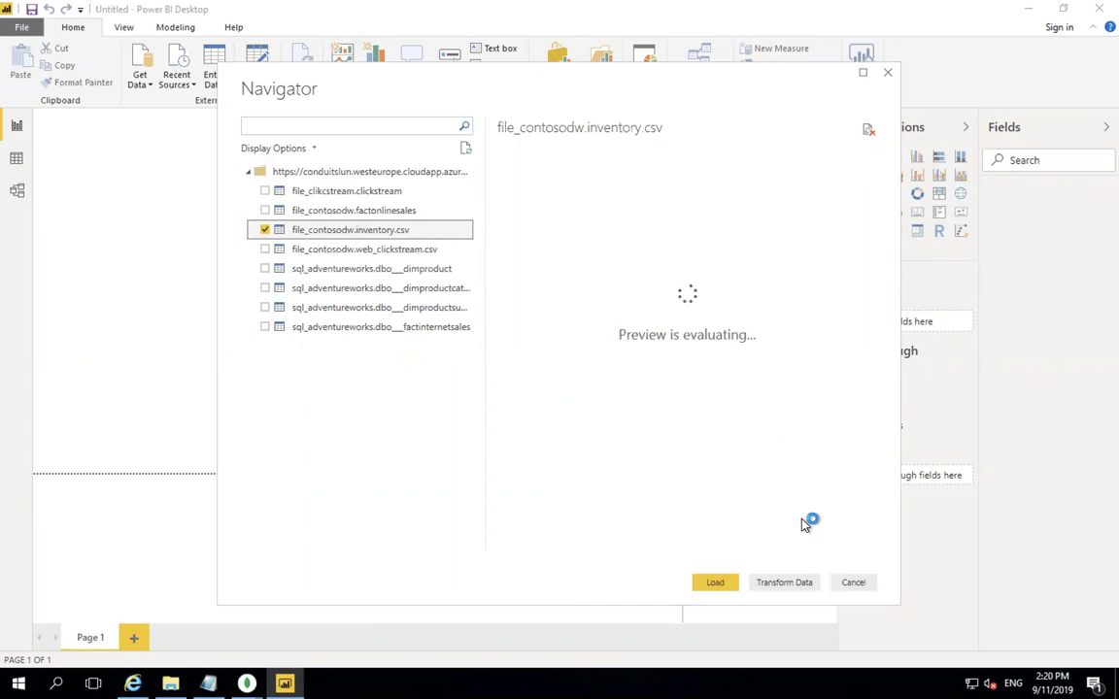
click(264, 230)
click(264, 269)
click(264, 289)
click(264, 308)
click(265, 327)
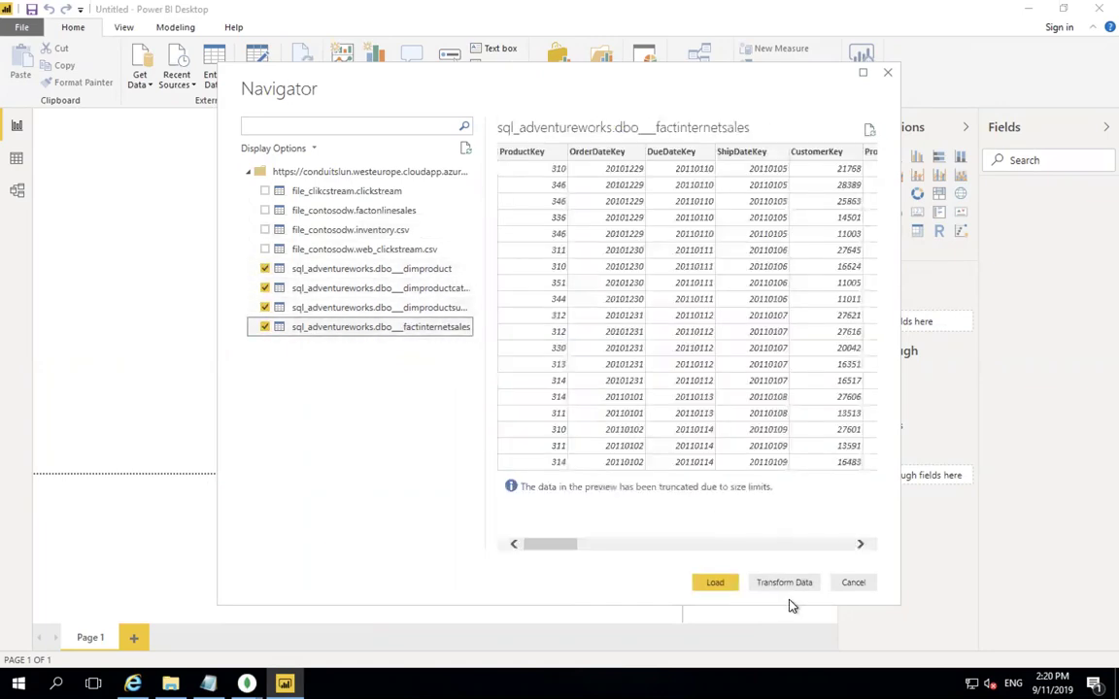
click(715, 582)
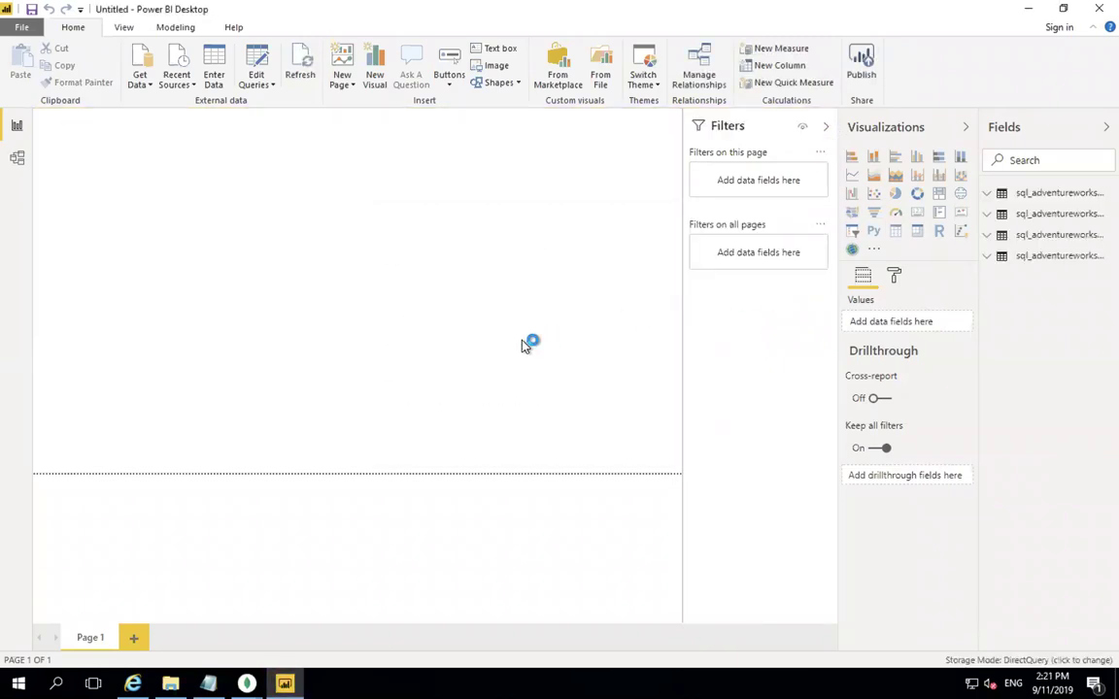
Step: Glance at Conduit's connectors list, then collapse Power BI Desktop's Filters pane and show the data model of the loaded tables
key(ctrl+Left)
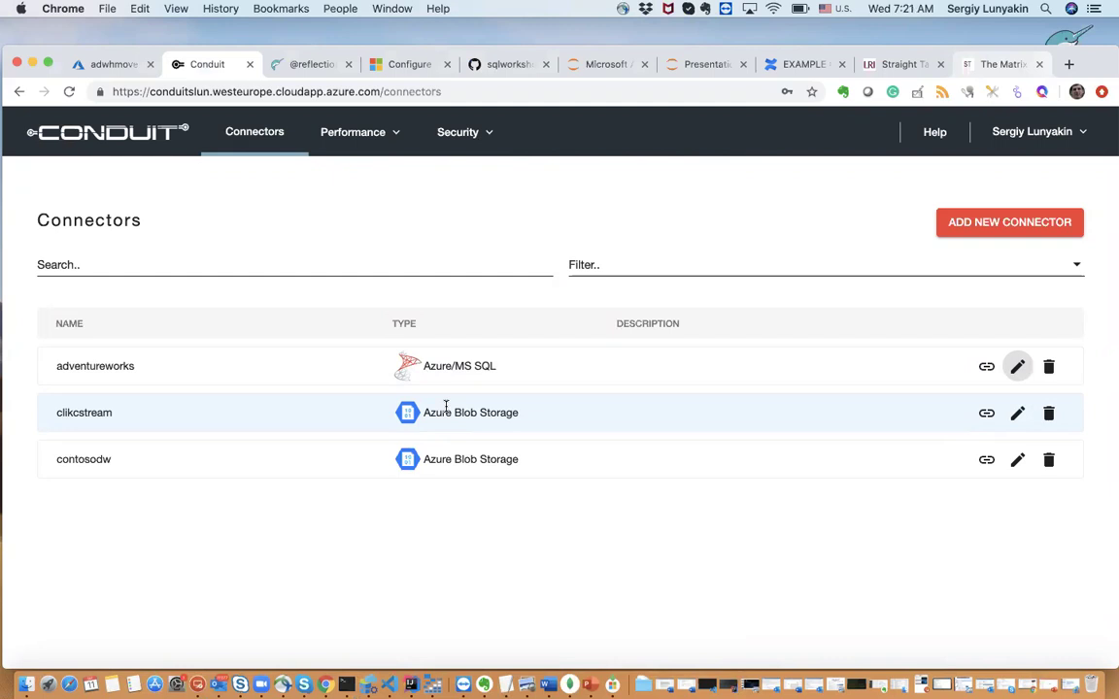
key(ctrl+Right)
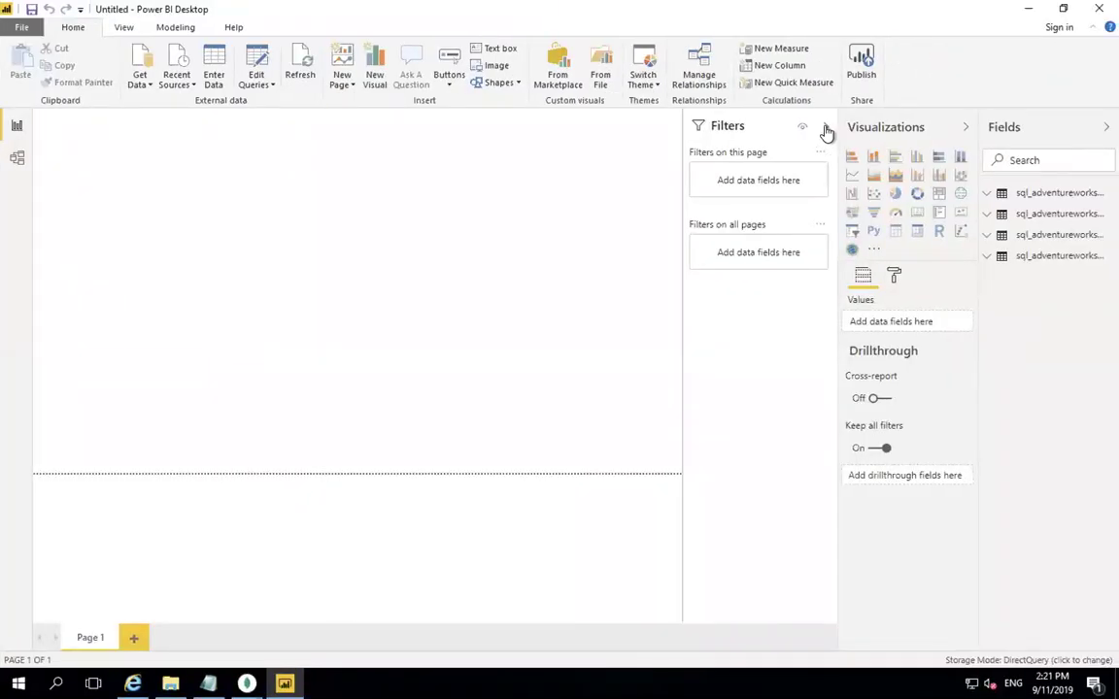
click(824, 129)
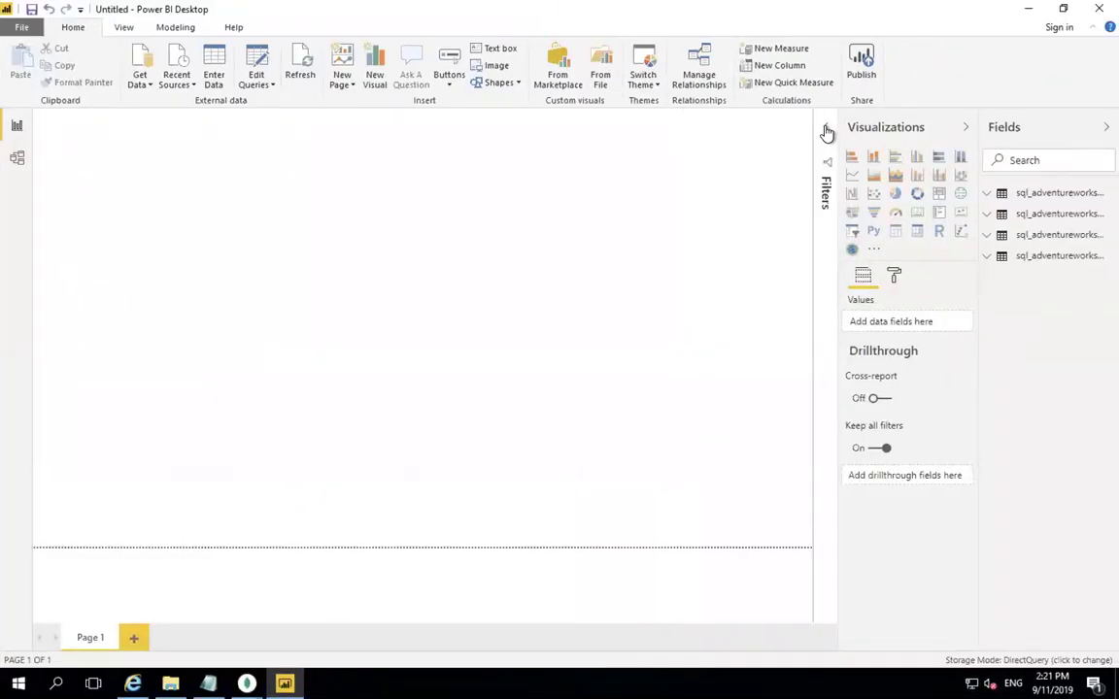
click(17, 158)
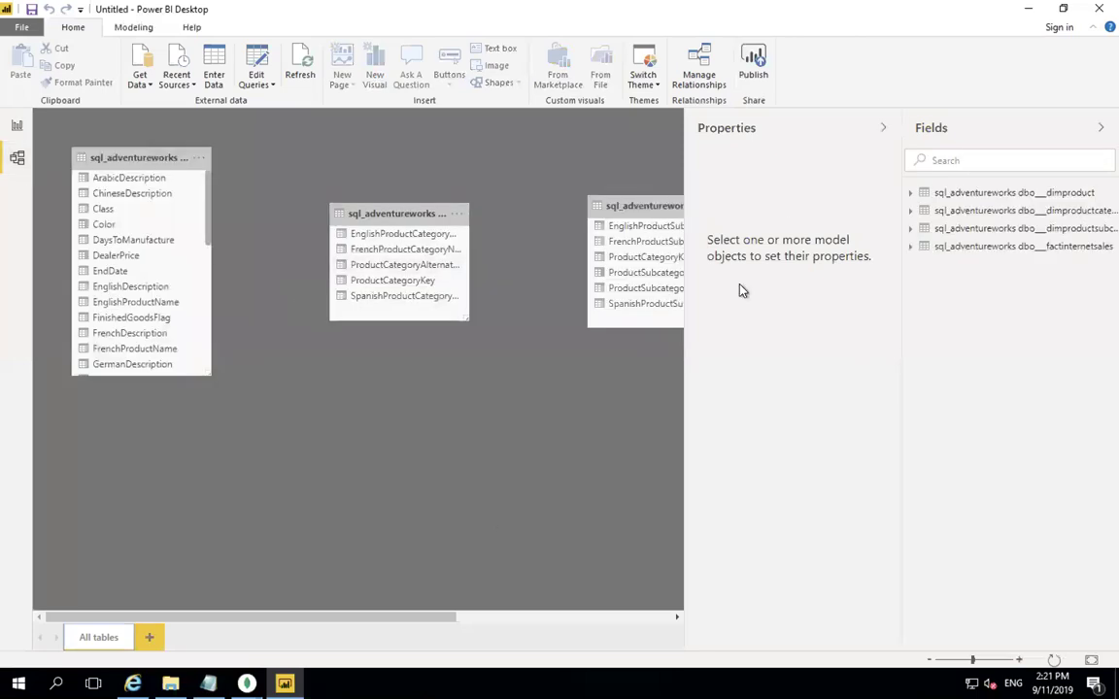
Step: Create a relationship between dimproduct and dimproductsubcategory without waiting for validation, and relate dimproductsubcategory to dimproductcategory on ProductCategoryKey
click(884, 130)
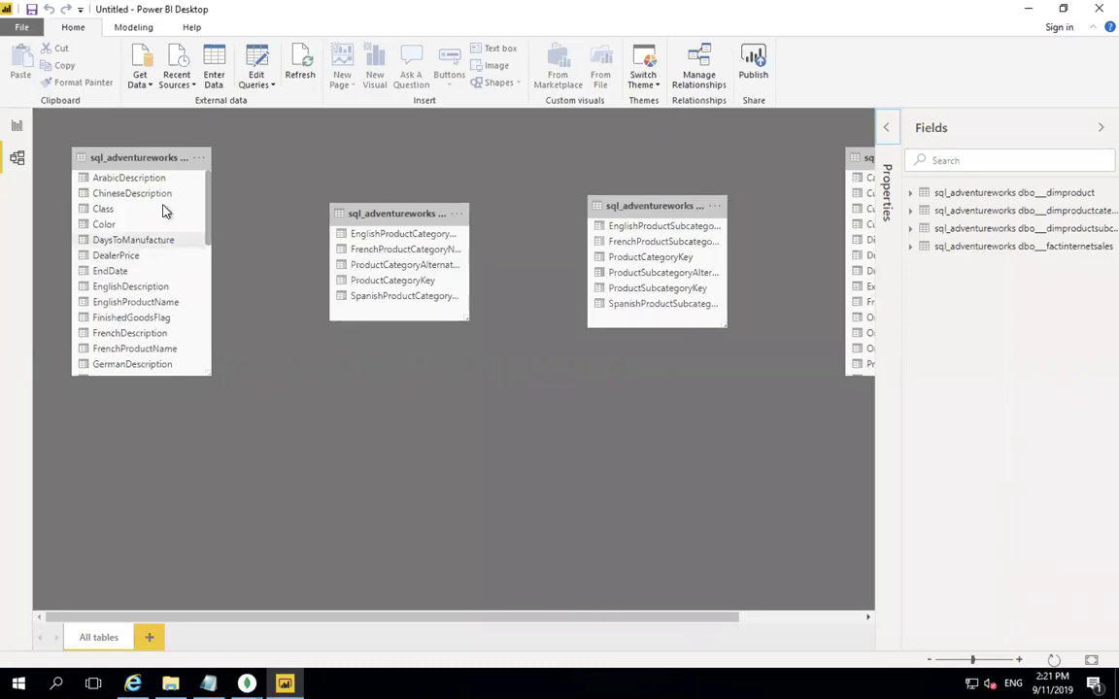
drag(206, 207, 647, 259)
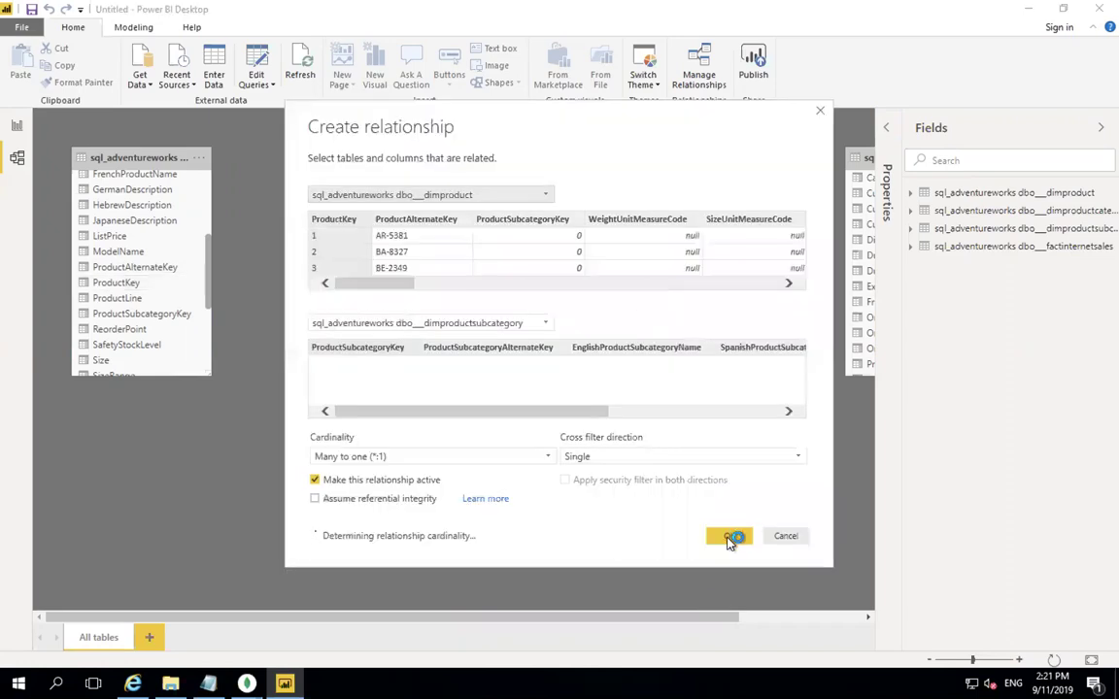
click(728, 537)
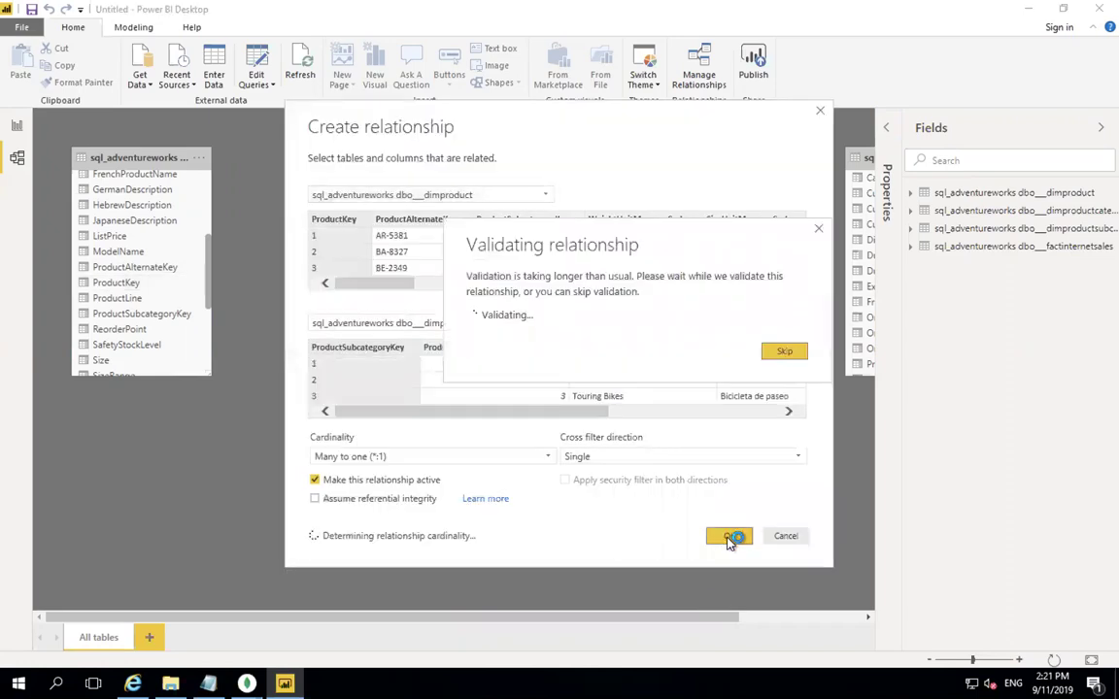
click(784, 352)
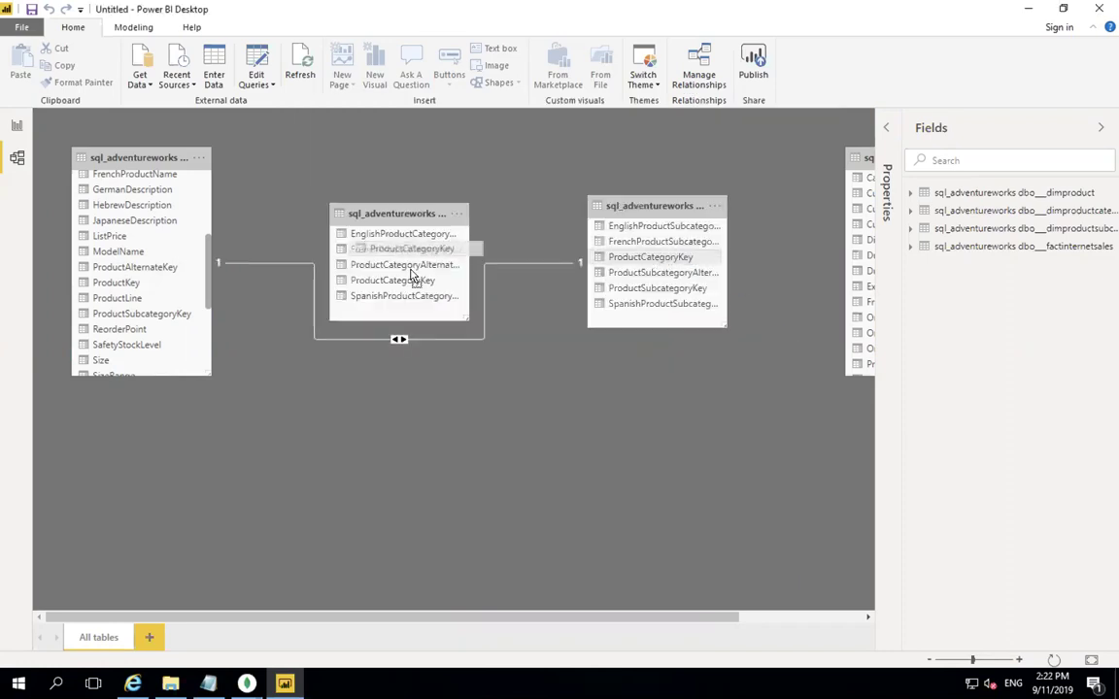
drag(407, 282, 408, 282)
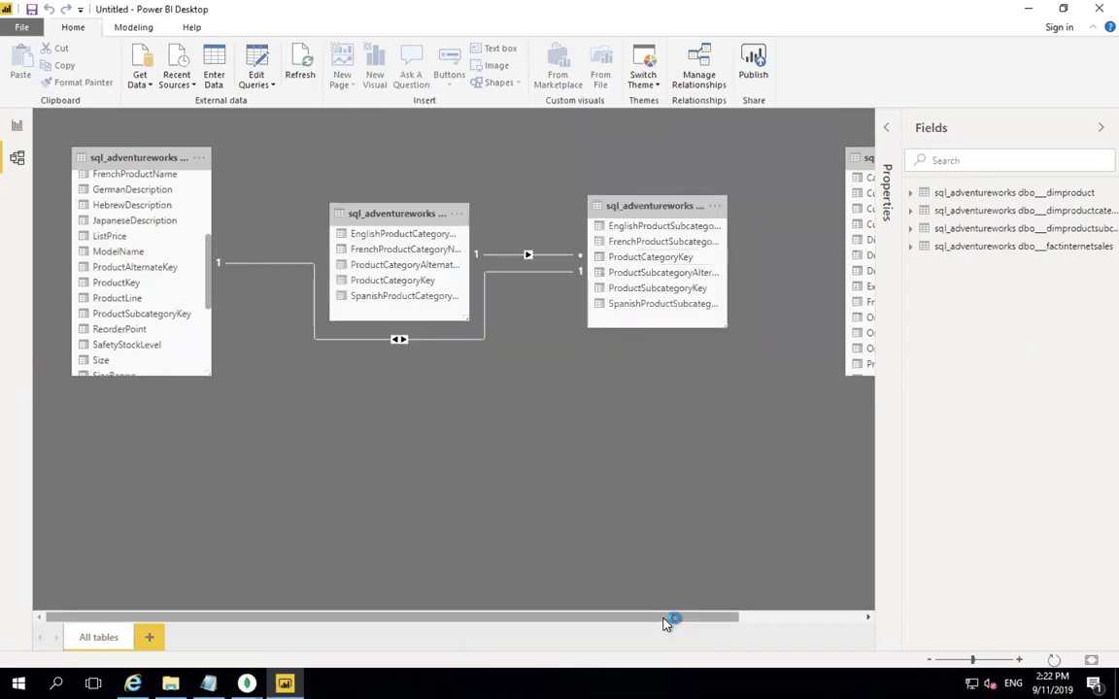
Step: Place the factinternetsales table below dimproduct in the model and relate the two tables on ProductKey
drag(667, 618, 739, 618)
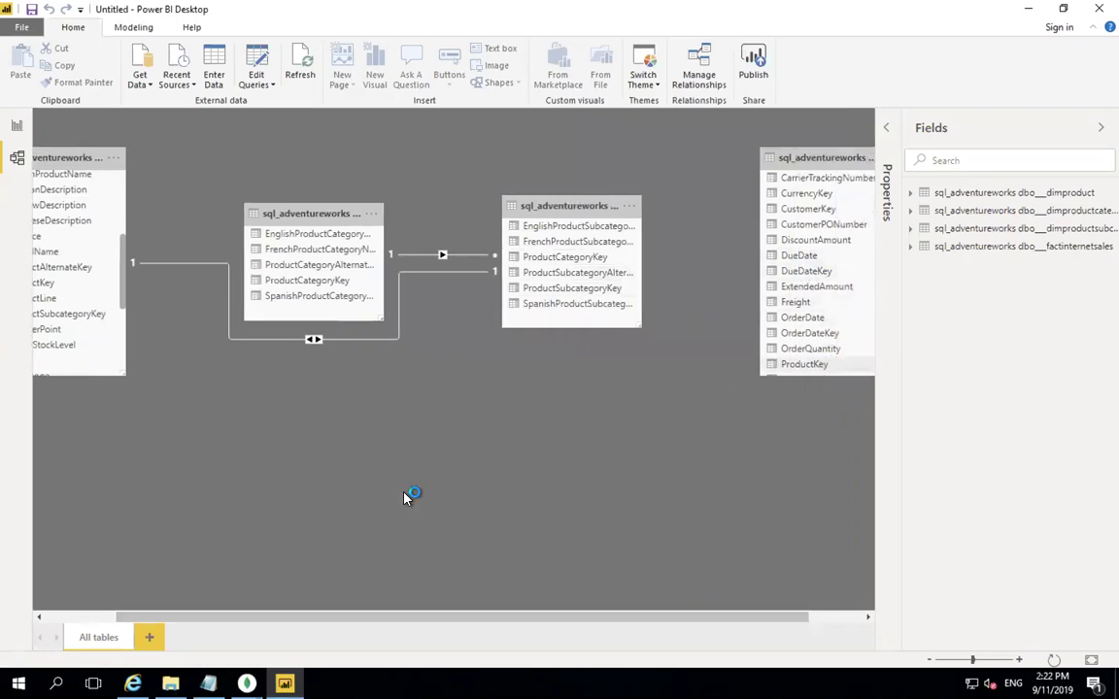
drag(813, 162, 182, 476)
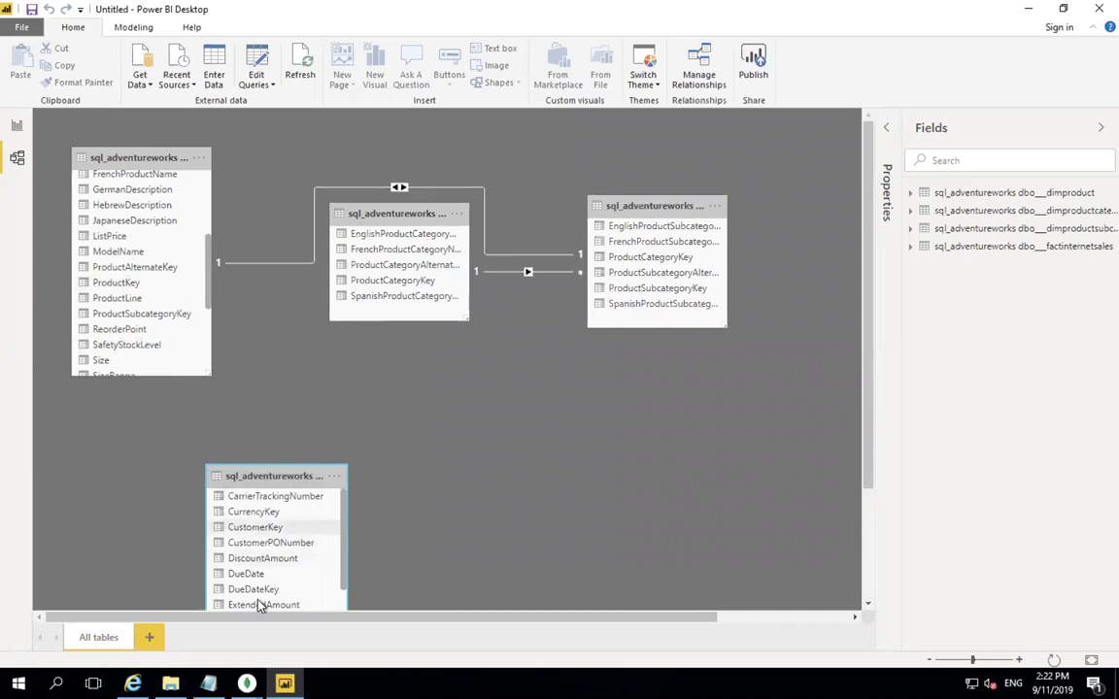
scroll(296, 542, down, 4)
scroll(297, 543, up, 3)
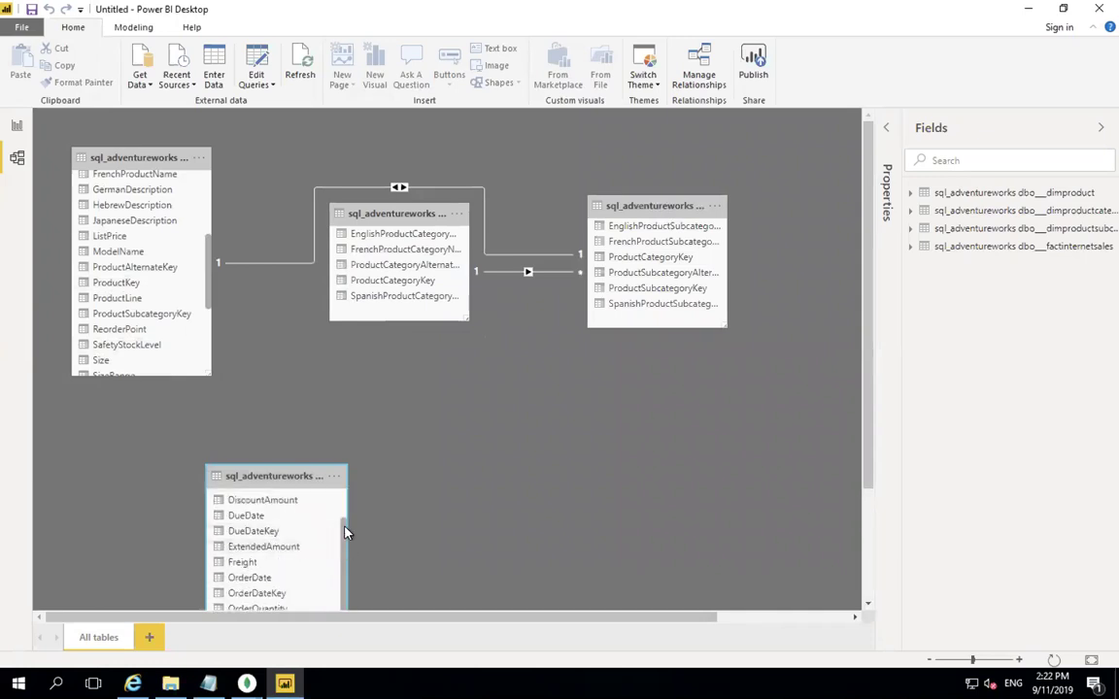
scroll(346, 529, up, 2)
scroll(342, 561, down, 5)
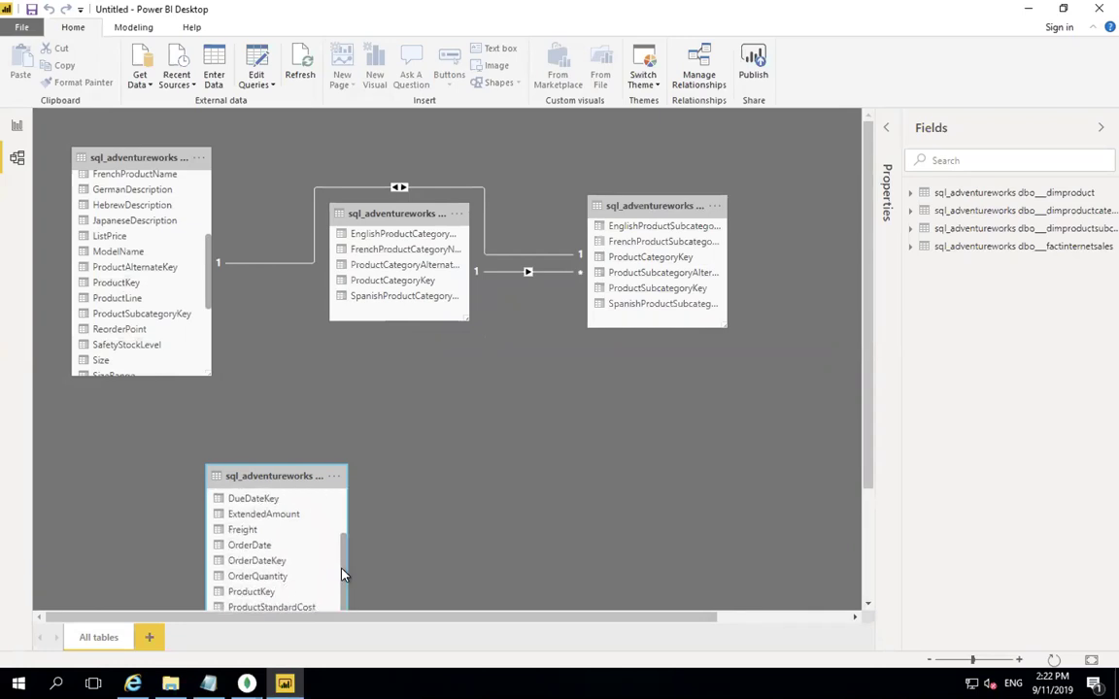
drag(259, 564, 126, 288)
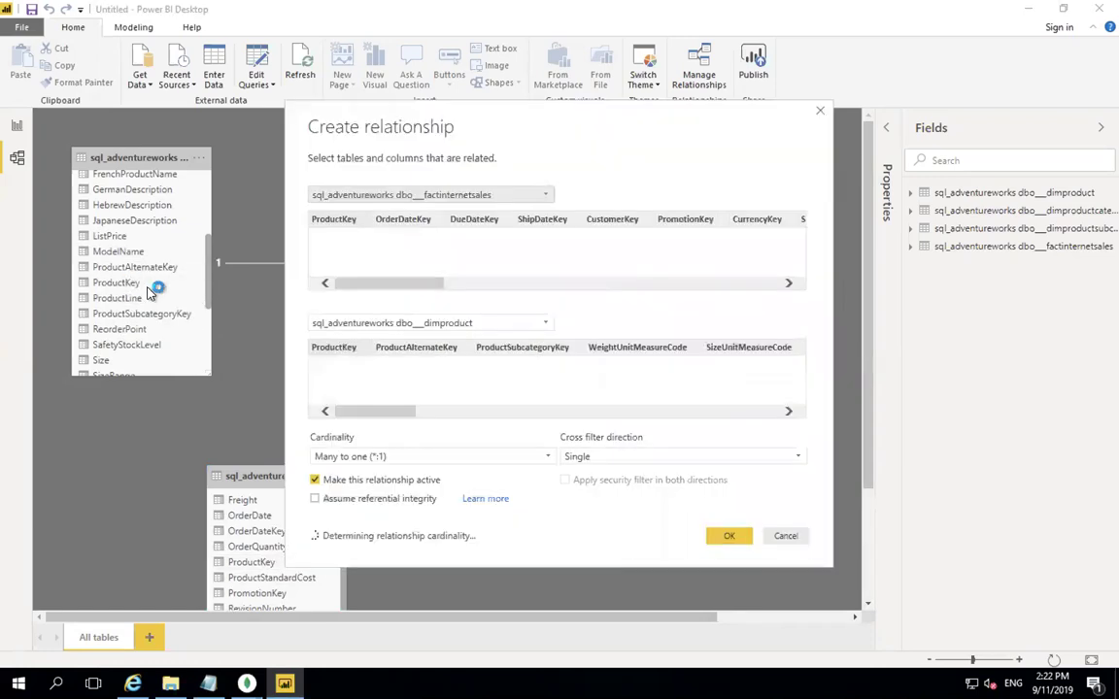
click(729, 535)
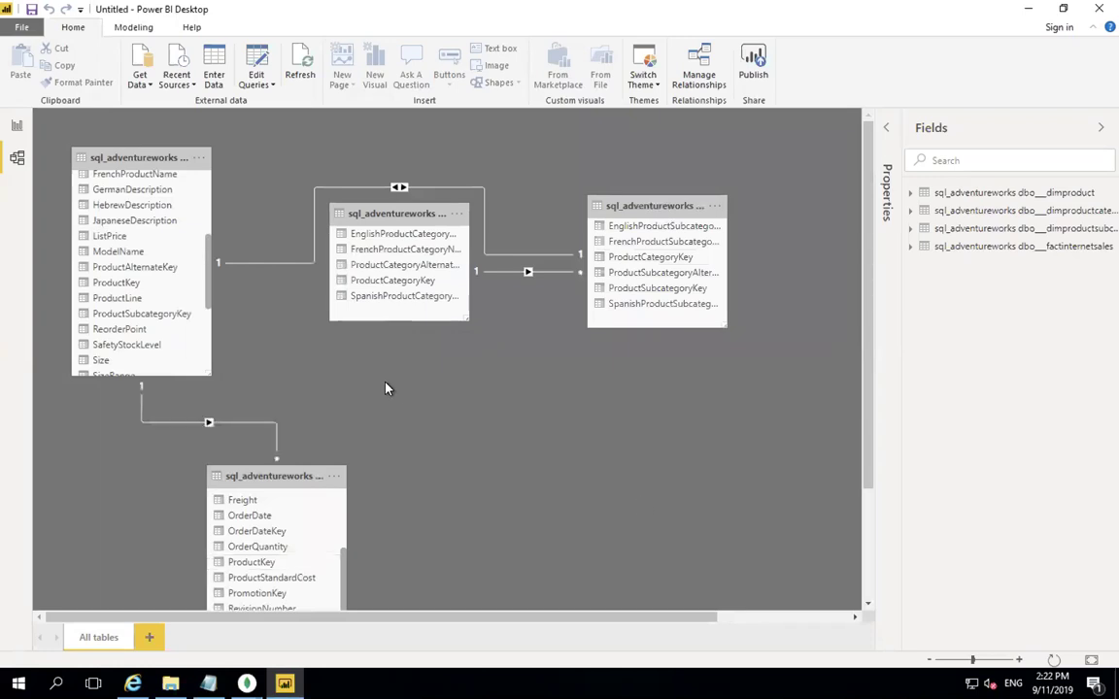
Step: On the report page, create an enlarged clustered column chart of factinternetsales SalesAmount by dimproduct Color
click(16, 127)
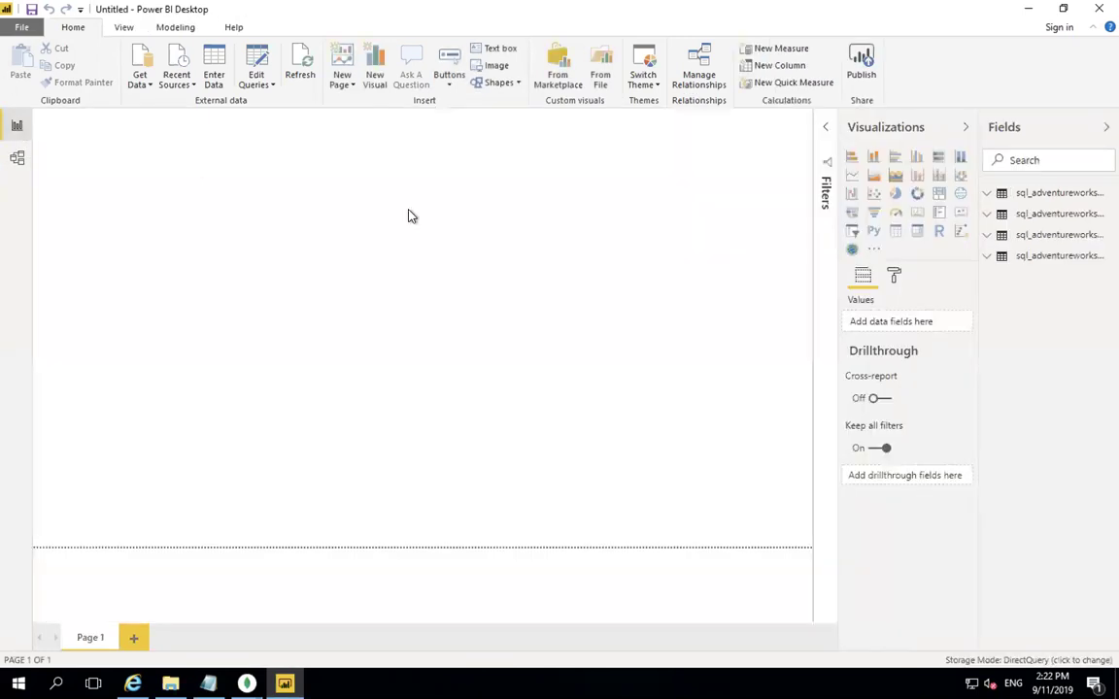
click(988, 257)
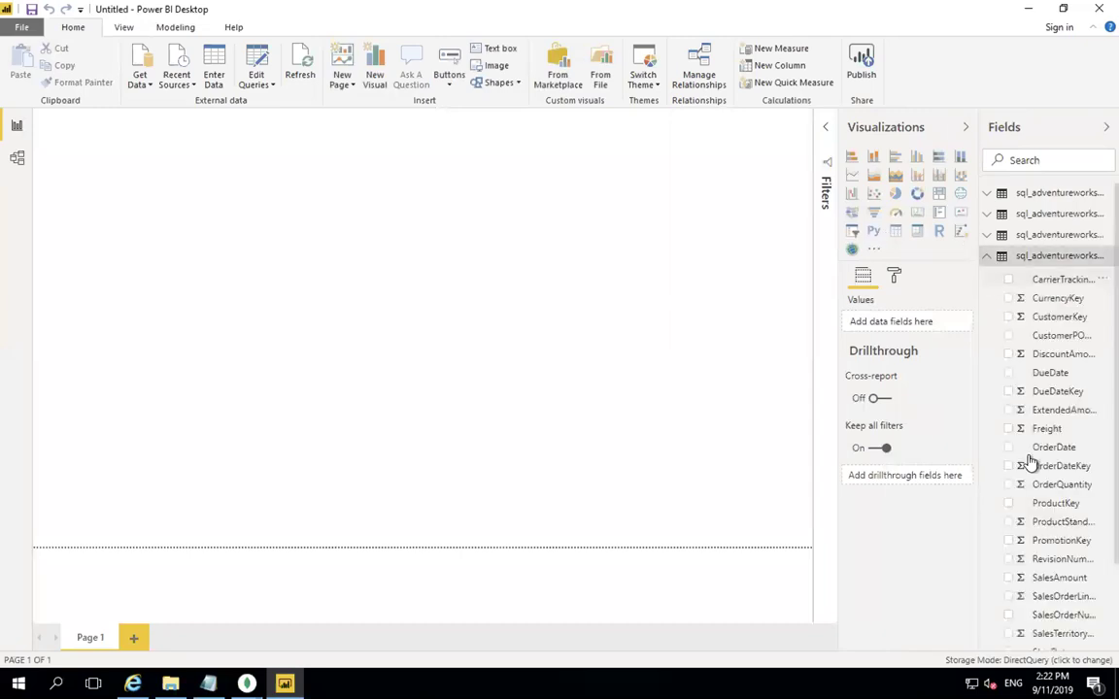
click(1008, 579)
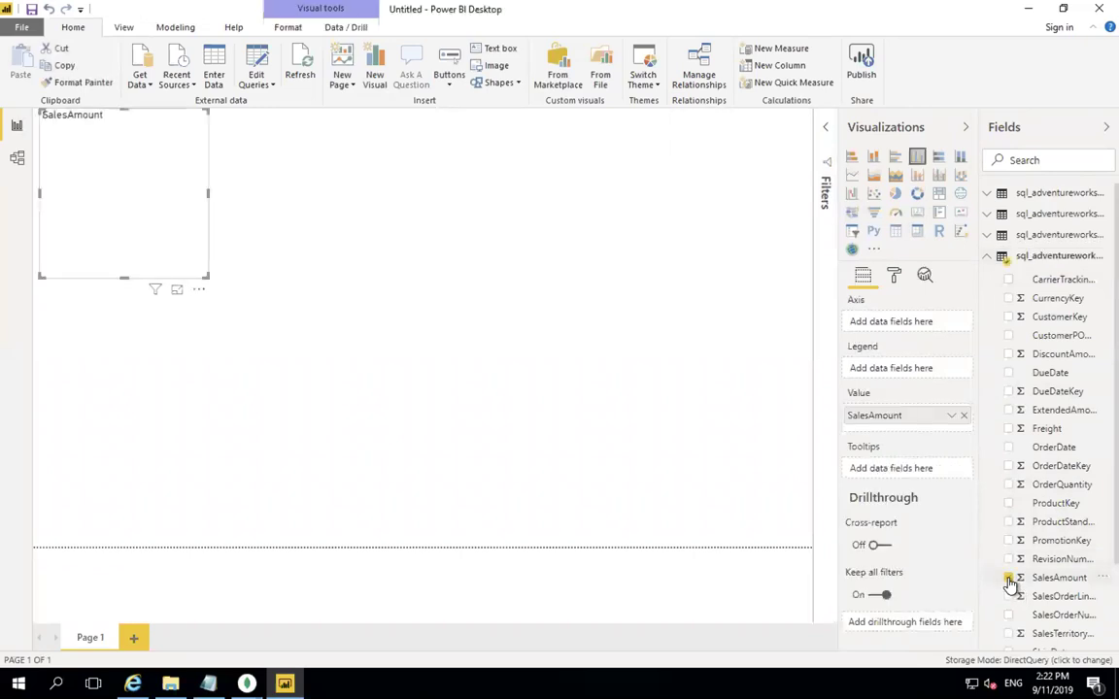
drag(205, 277, 531, 367)
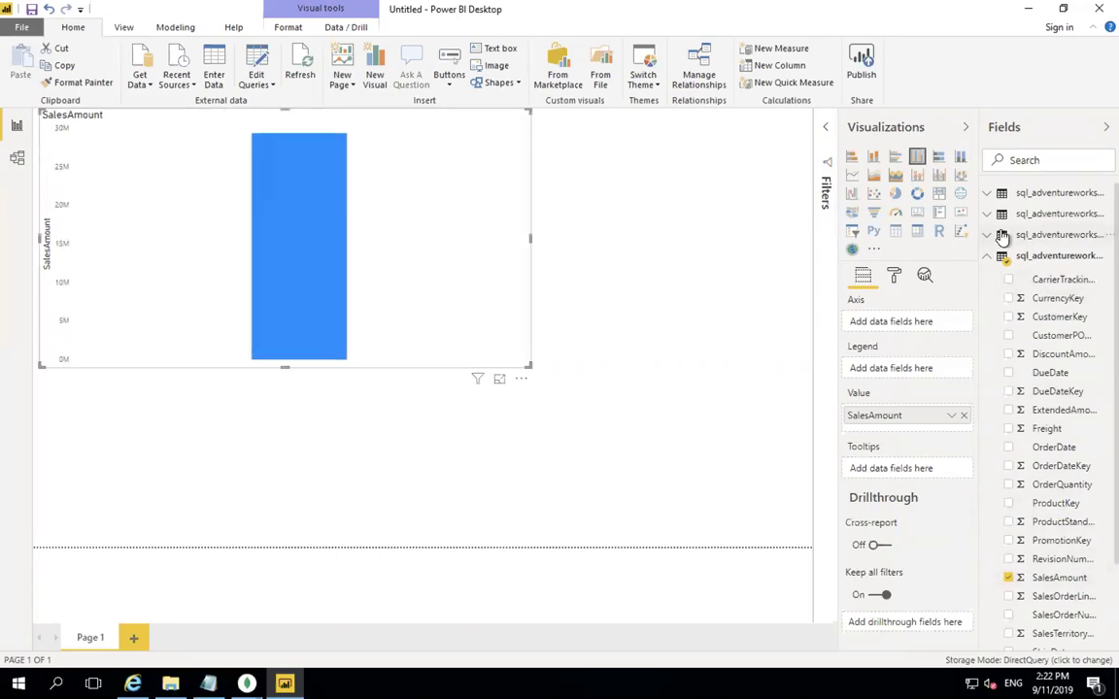
click(986, 194)
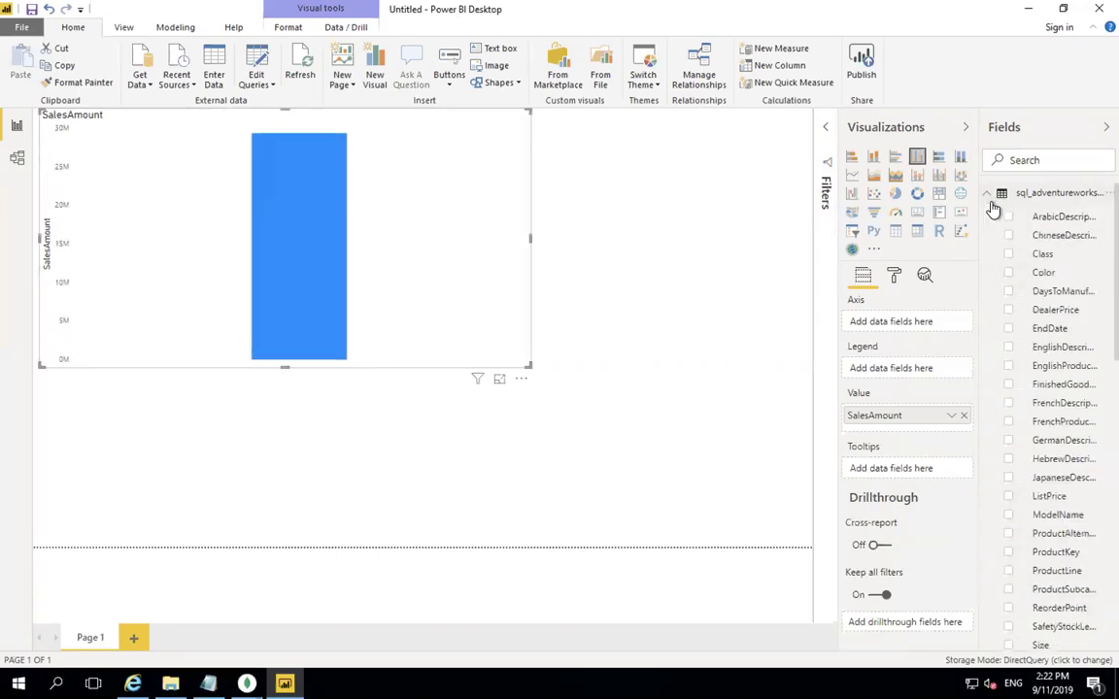
click(1008, 272)
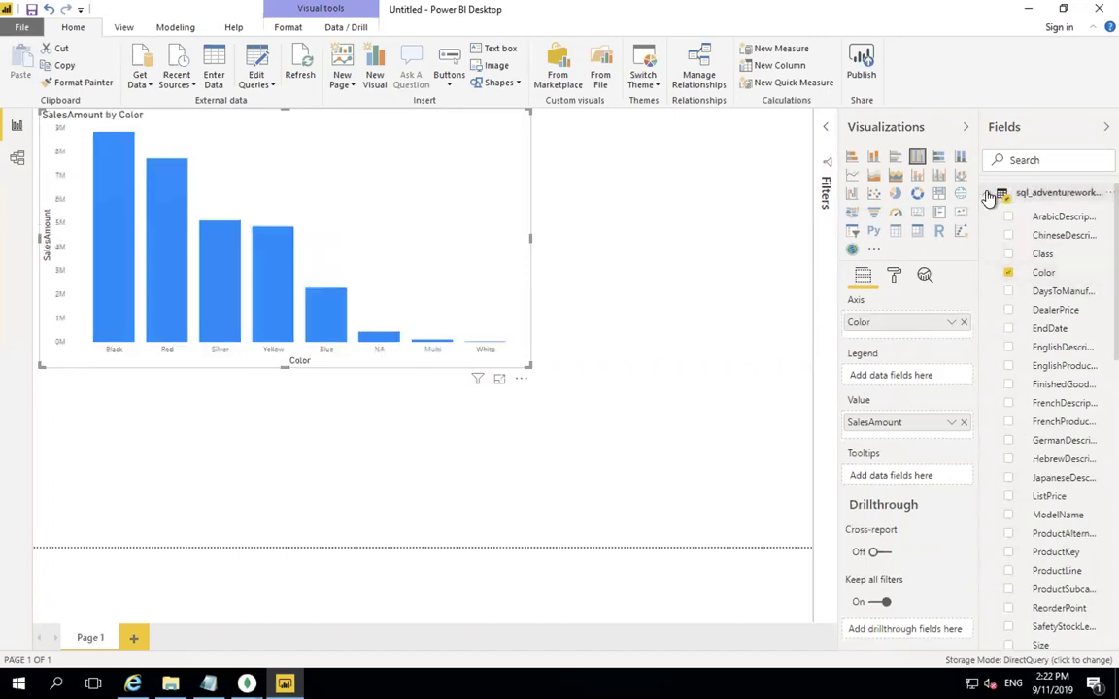
click(987, 194)
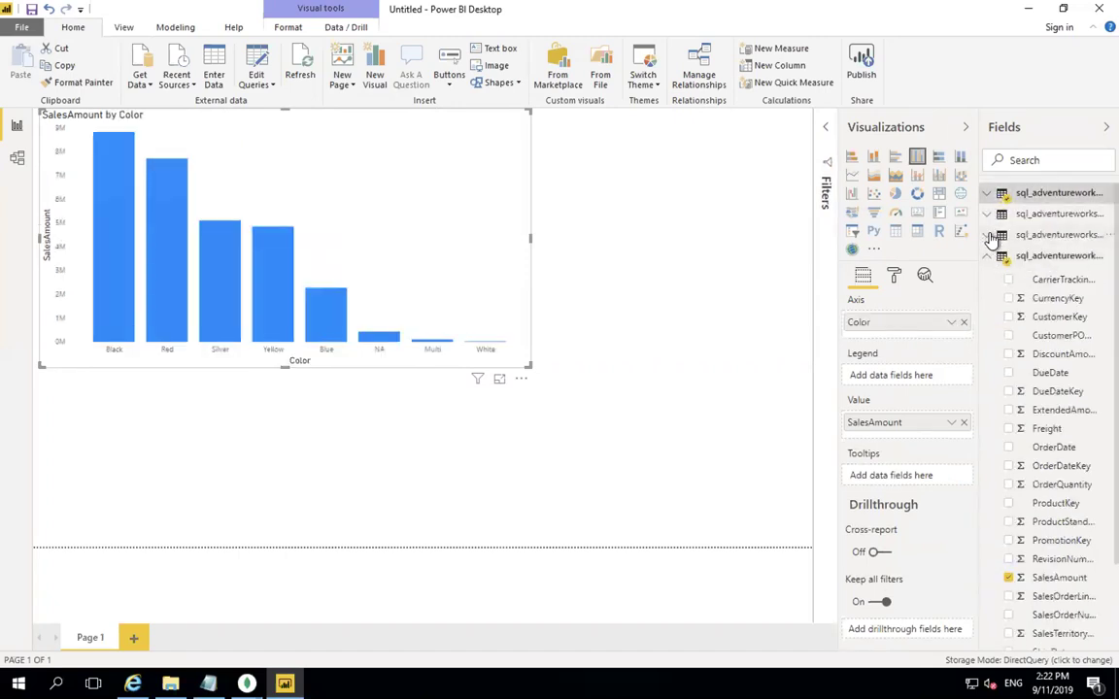
Step: Try EnglishProductSubcategoryName and, in its place, EnglishProductCategoryName as the legend of the SalesAmount chart
click(987, 236)
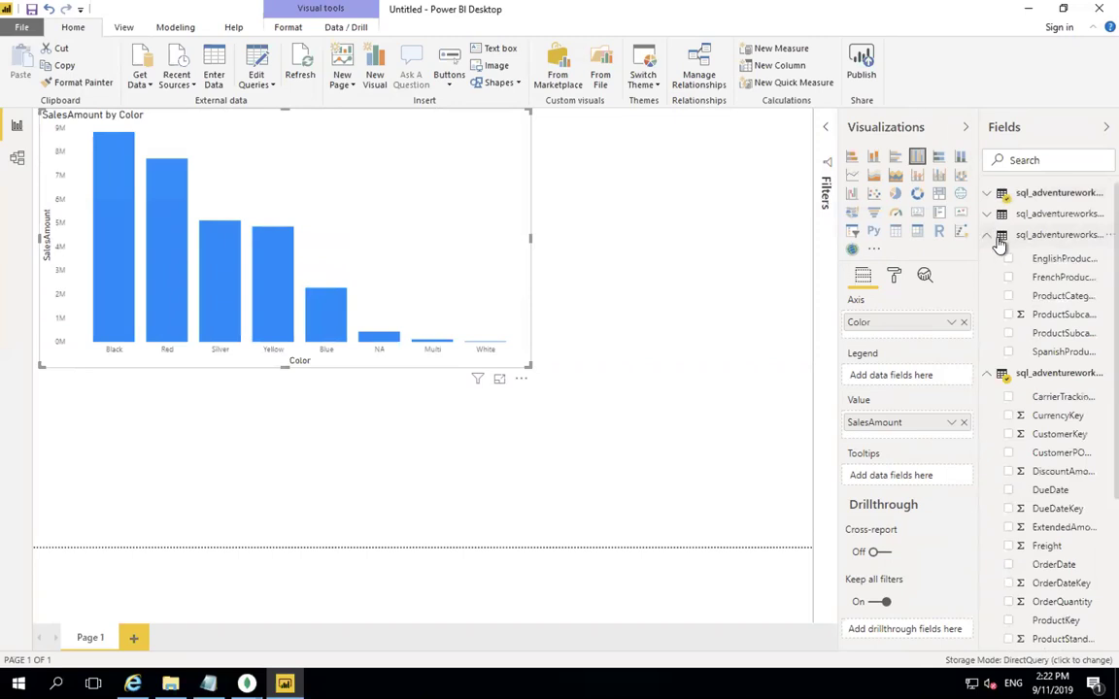
drag(1011, 260, 909, 384)
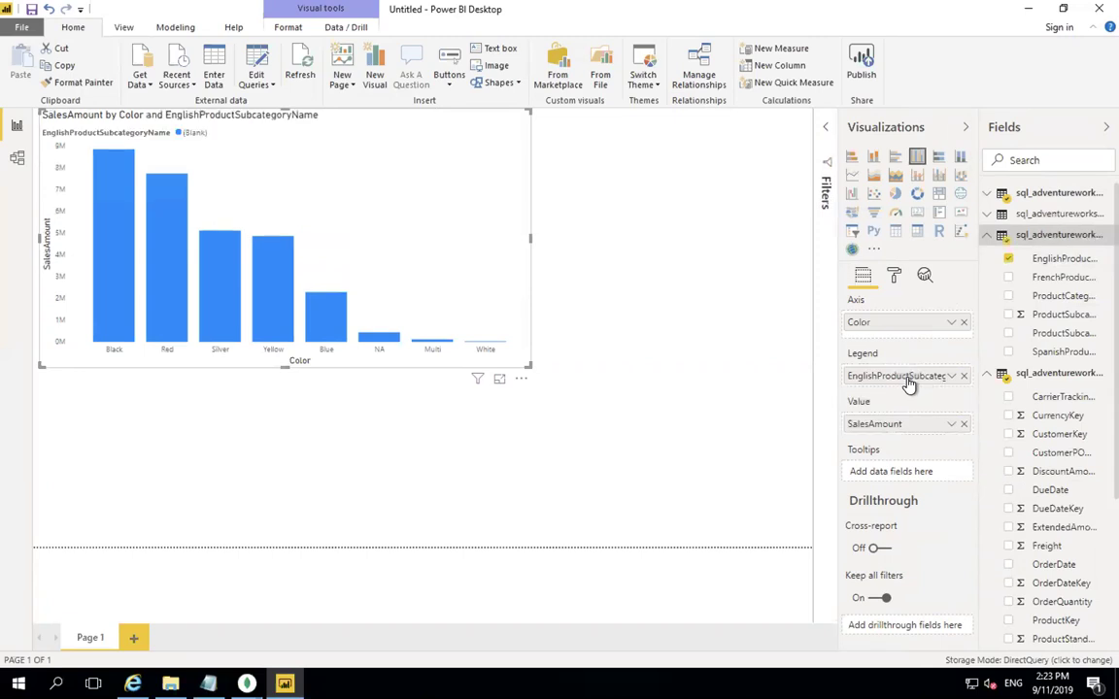
click(964, 375)
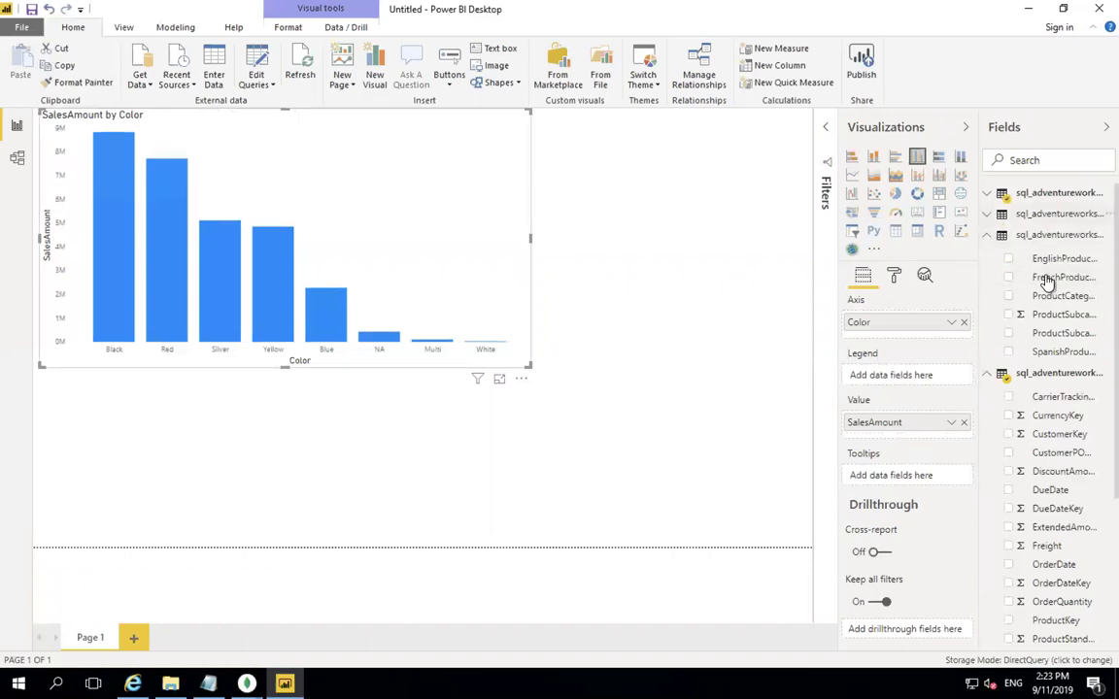
click(988, 214)
drag(1056, 244, 894, 379)
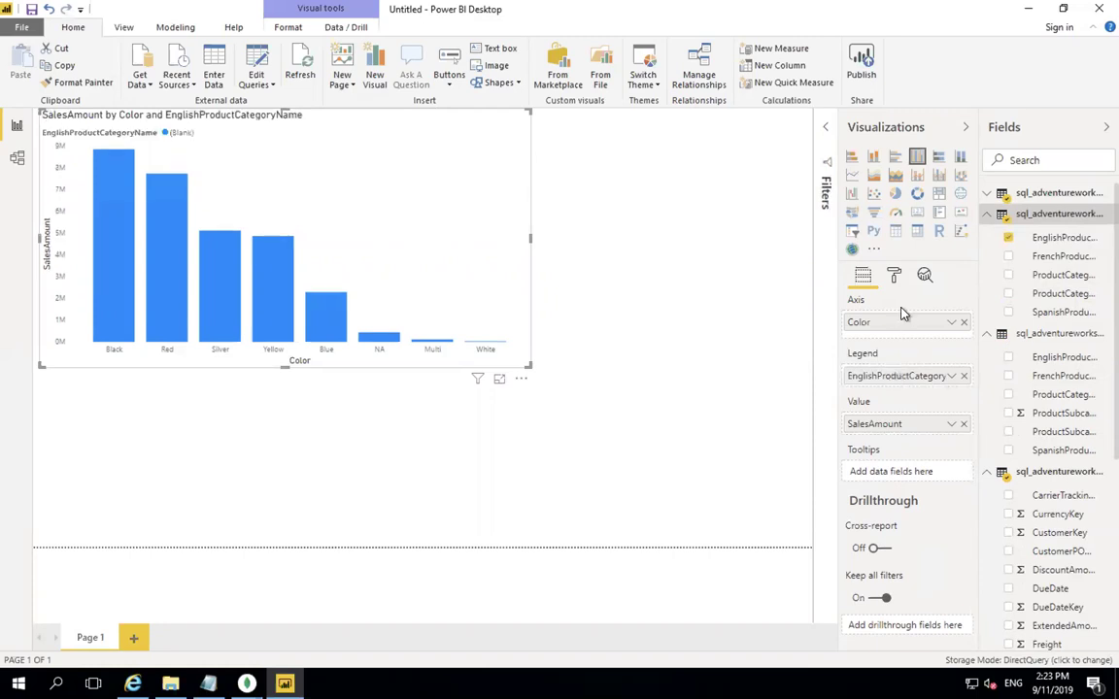
Step: Change the visual to a stacked column chart and replace its category legend with Color, removing Color from the axis
click(875, 158)
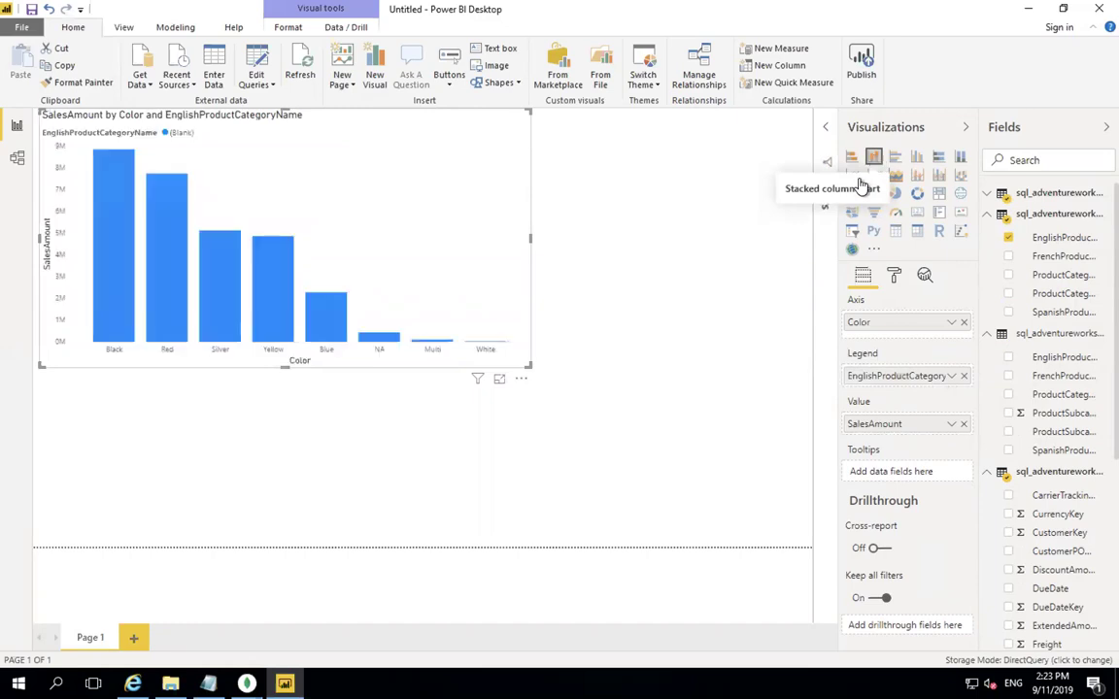
click(964, 377)
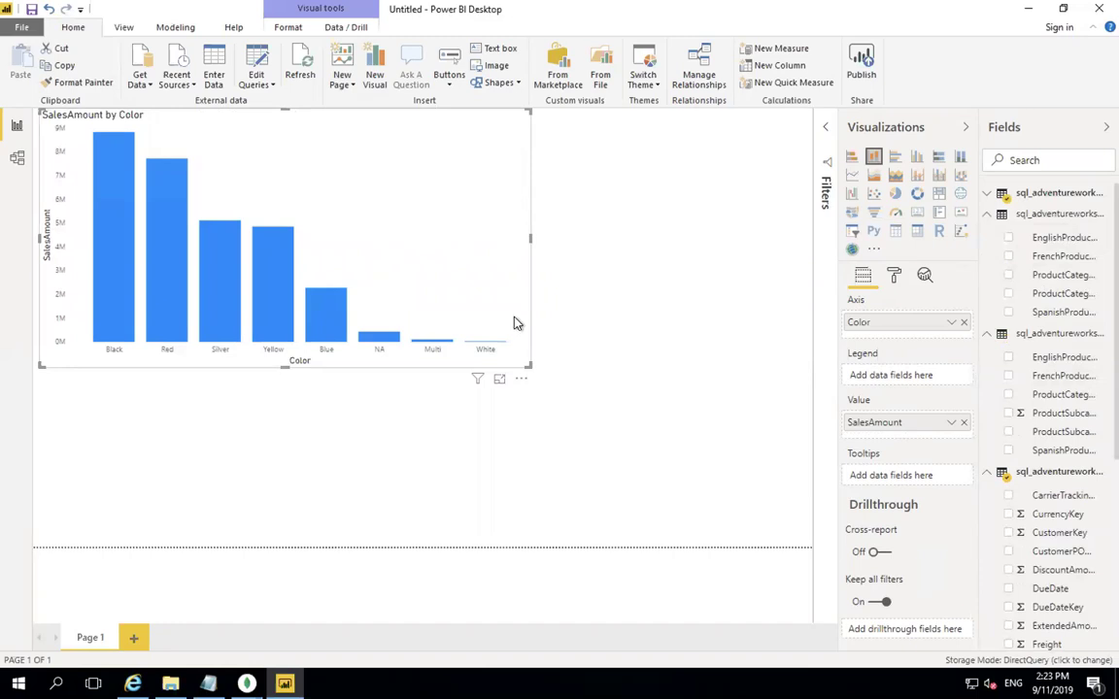
click(993, 194)
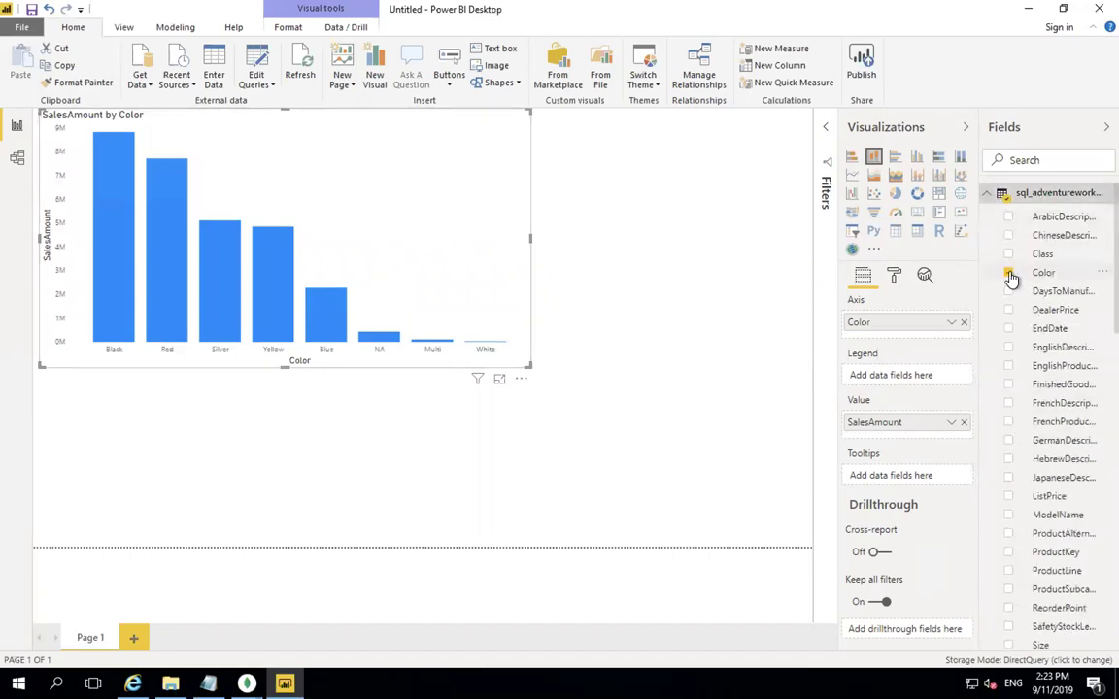
click(1009, 274)
drag(1029, 282, 914, 370)
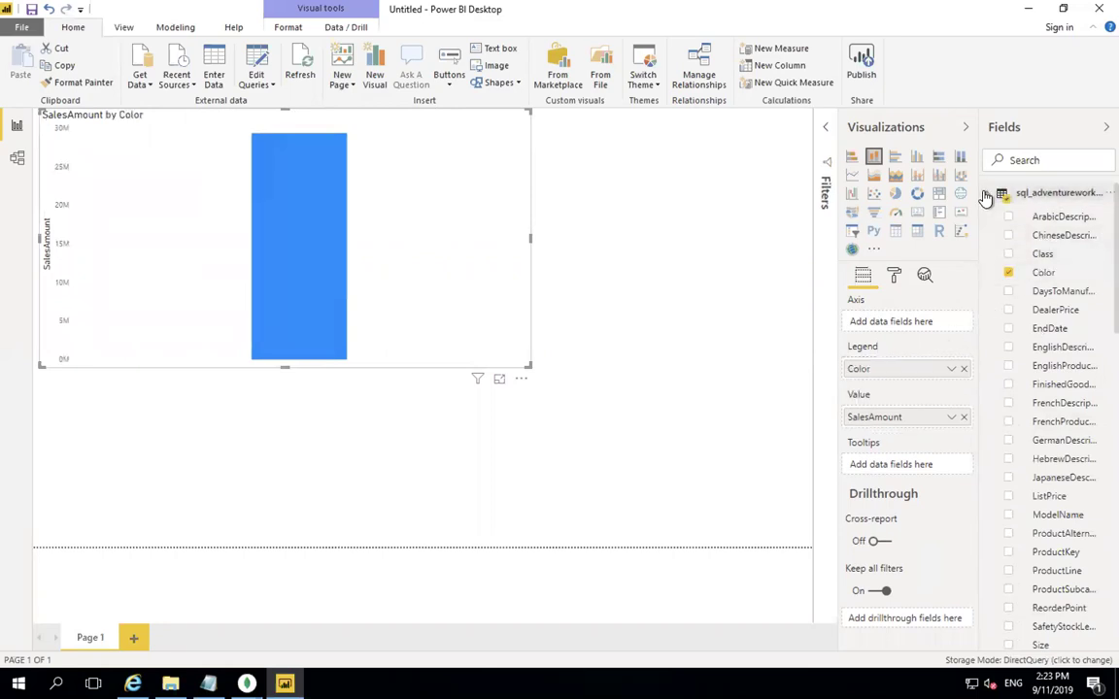
Step: Try EnglishProductCategoryName on the chart's axis, replace it with EnglishProductSubcategoryName, and enlarge the chart
click(986, 194)
drag(1027, 243, 913, 331)
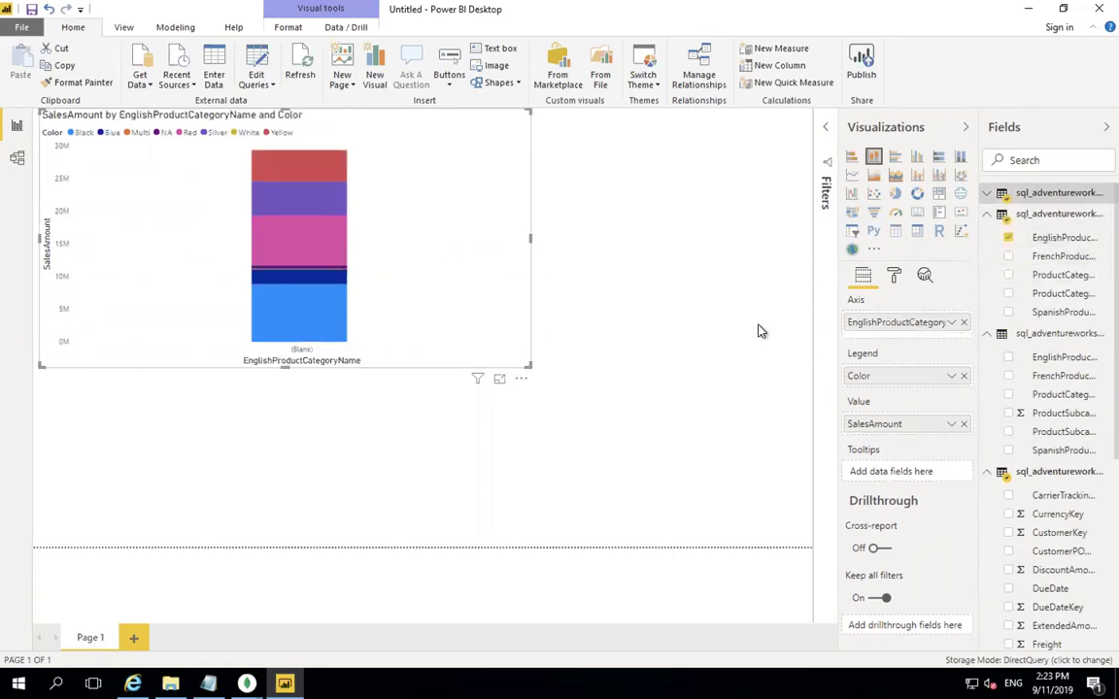
click(964, 324)
drag(1073, 366, 899, 332)
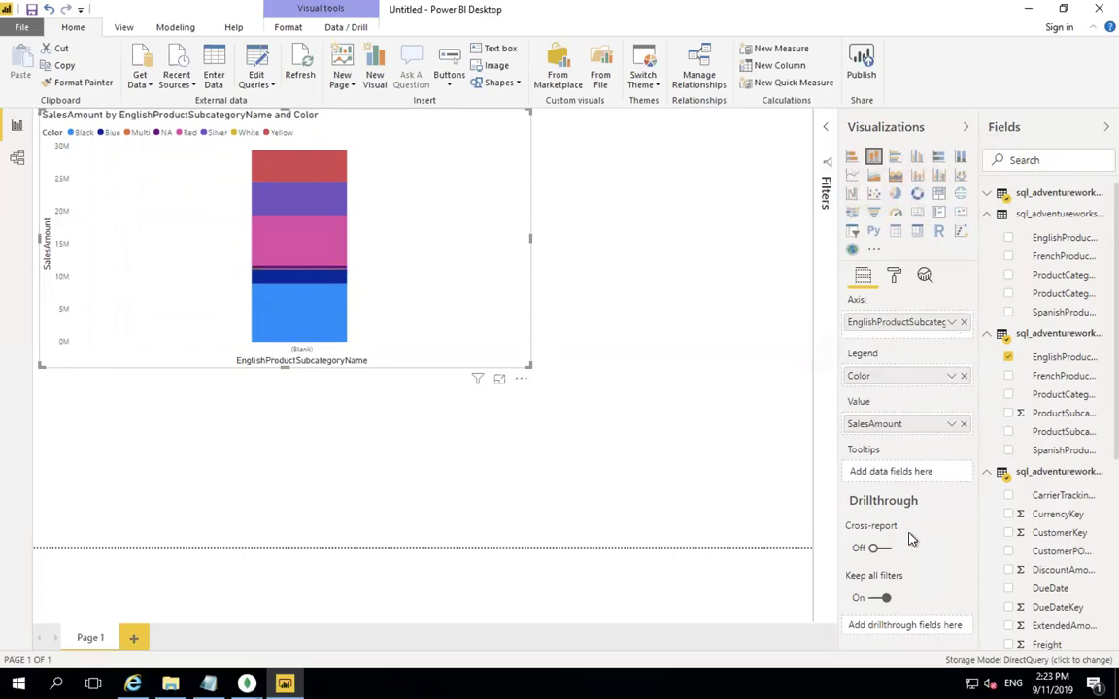
scroll(1066, 517, down, 3)
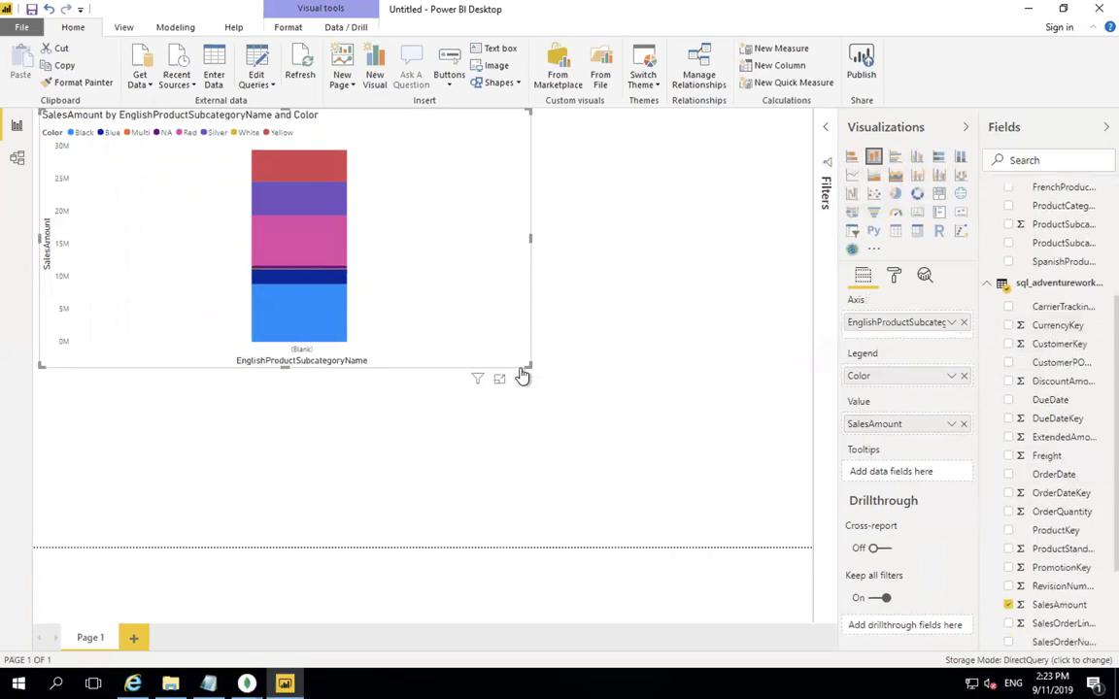
drag(527, 365, 671, 436)
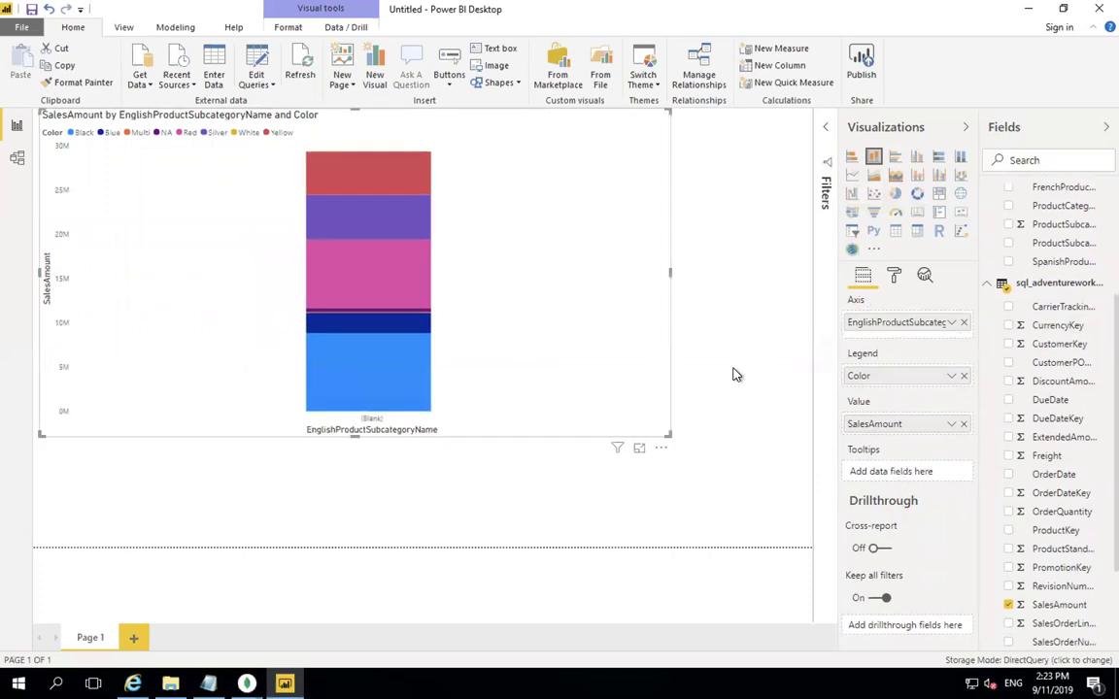
Step: Collapse the expanded tables in the field list and inspect the details of the chart's Red segment
click(987, 283)
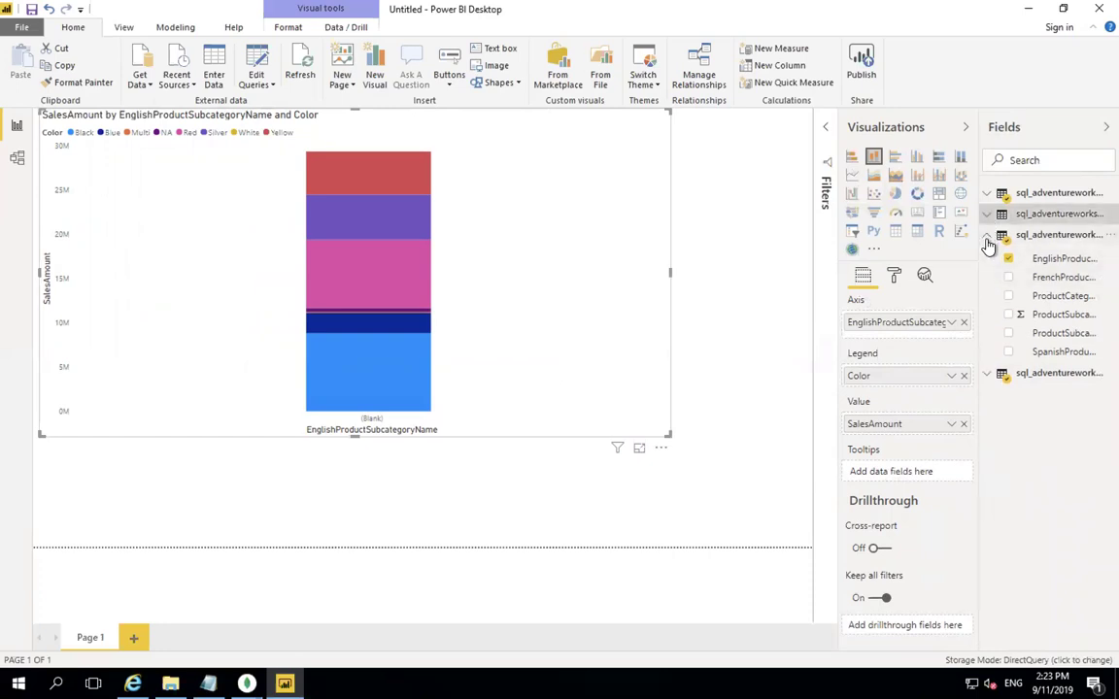
click(987, 235)
mouse_move(364, 302)
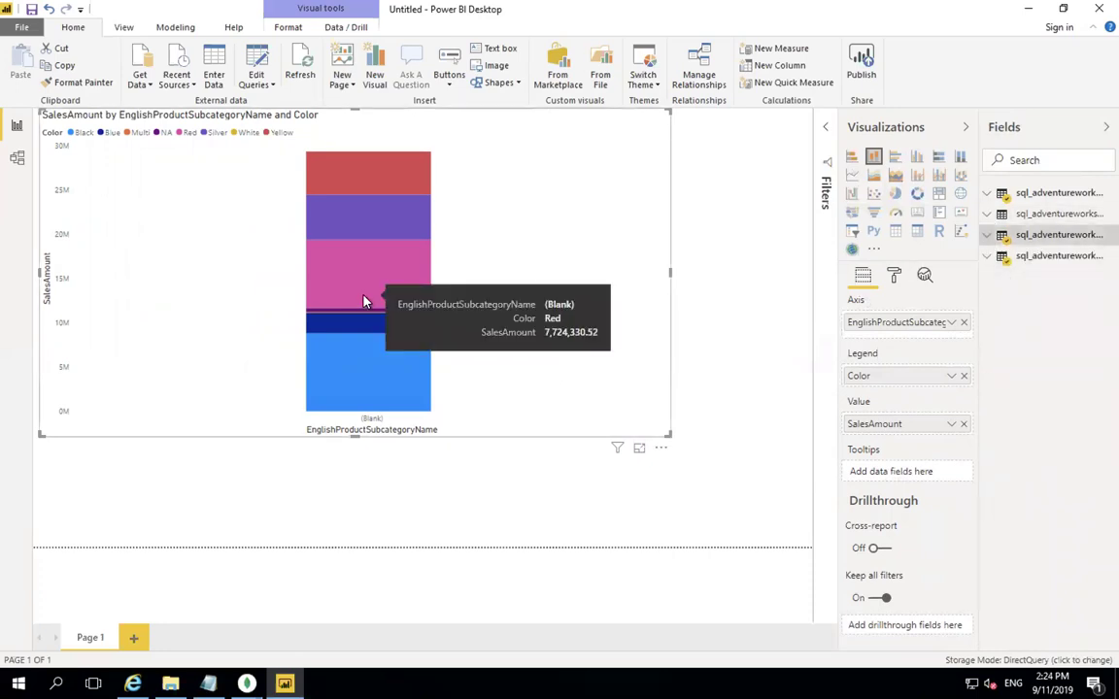
Step: Switch to Conduit in Chrome, view the performance Metrics page and examine the memory size of the cached contosodw dataset under Cached Datasets
key(ctrl+Left)
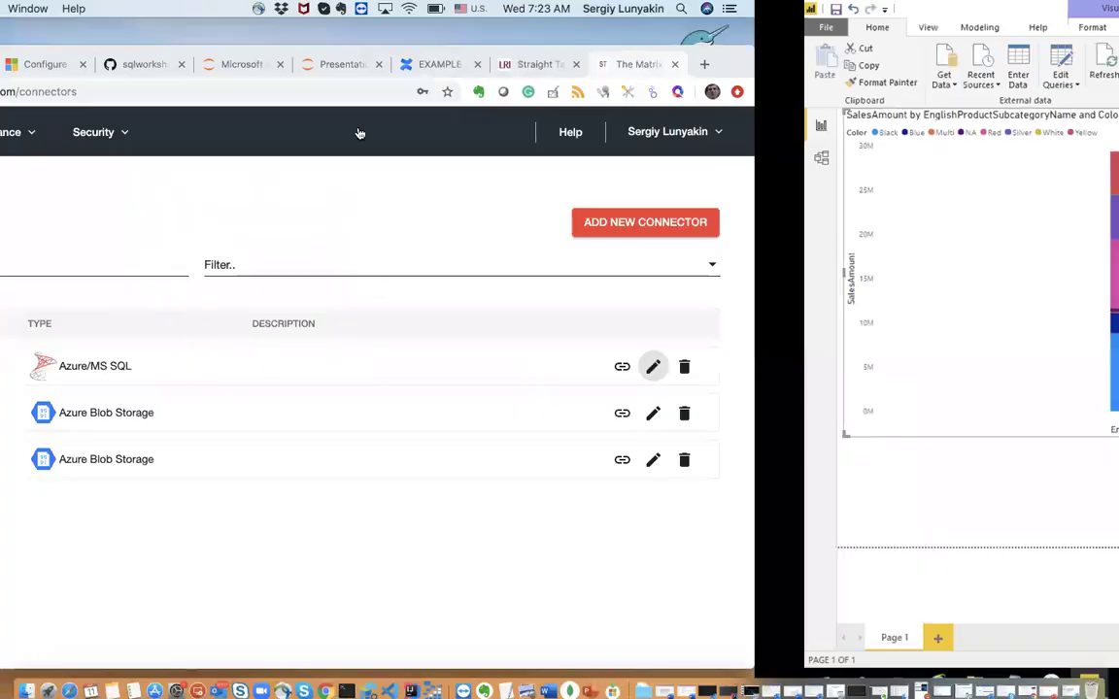
click(399, 132)
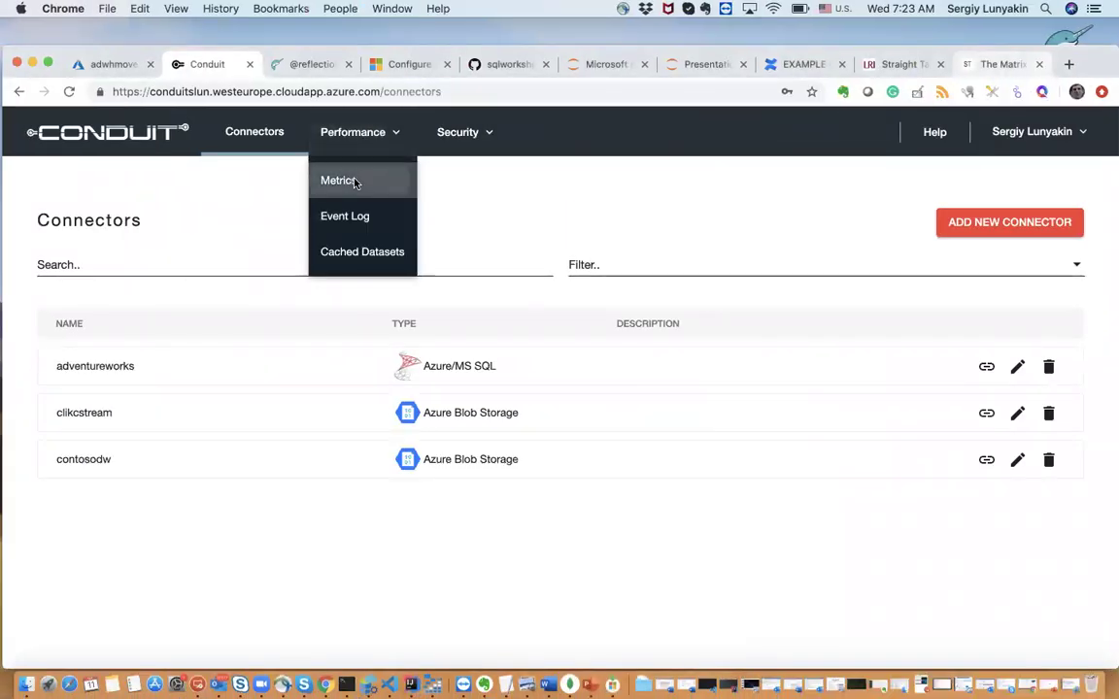
click(355, 183)
click(397, 132)
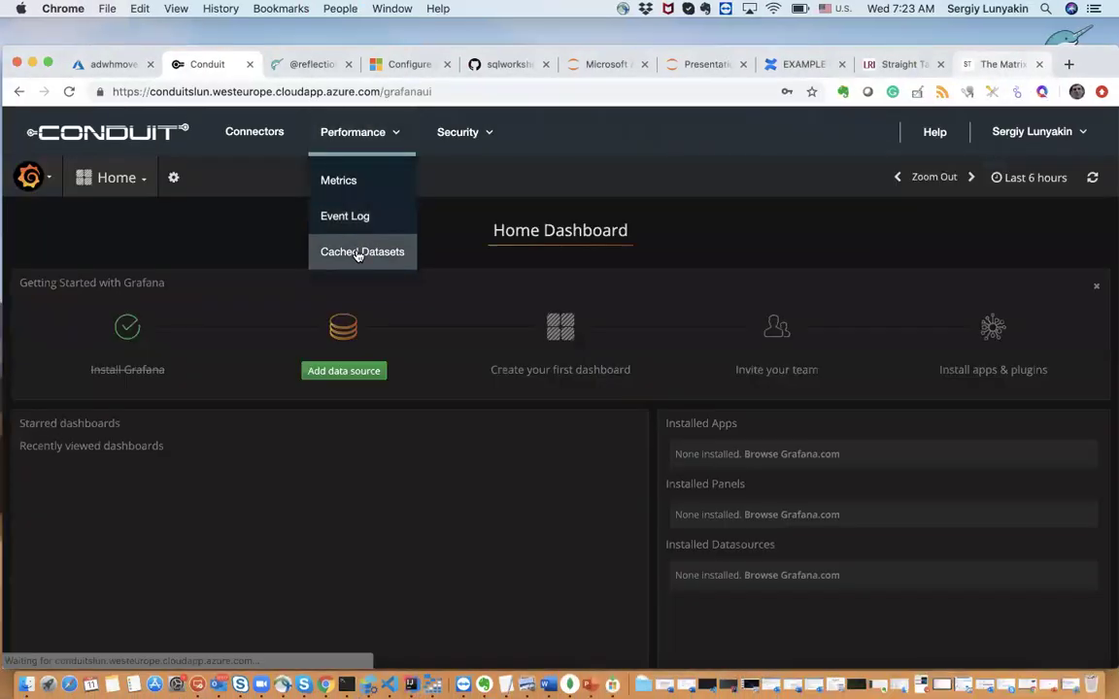
click(357, 254)
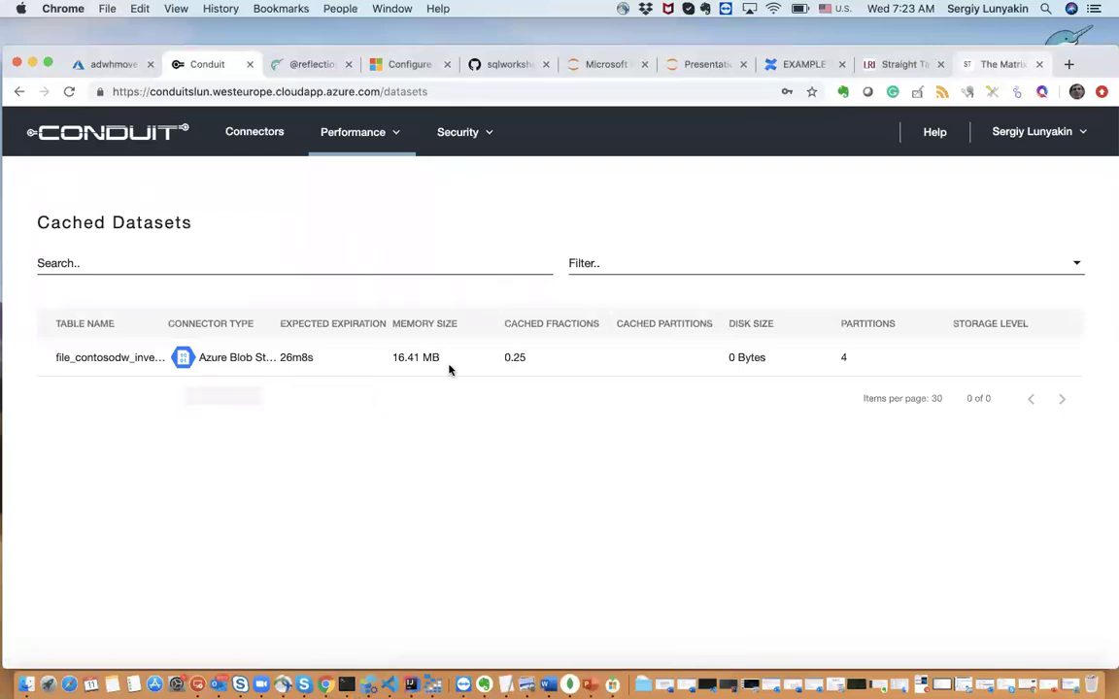
drag(405, 358, 469, 362)
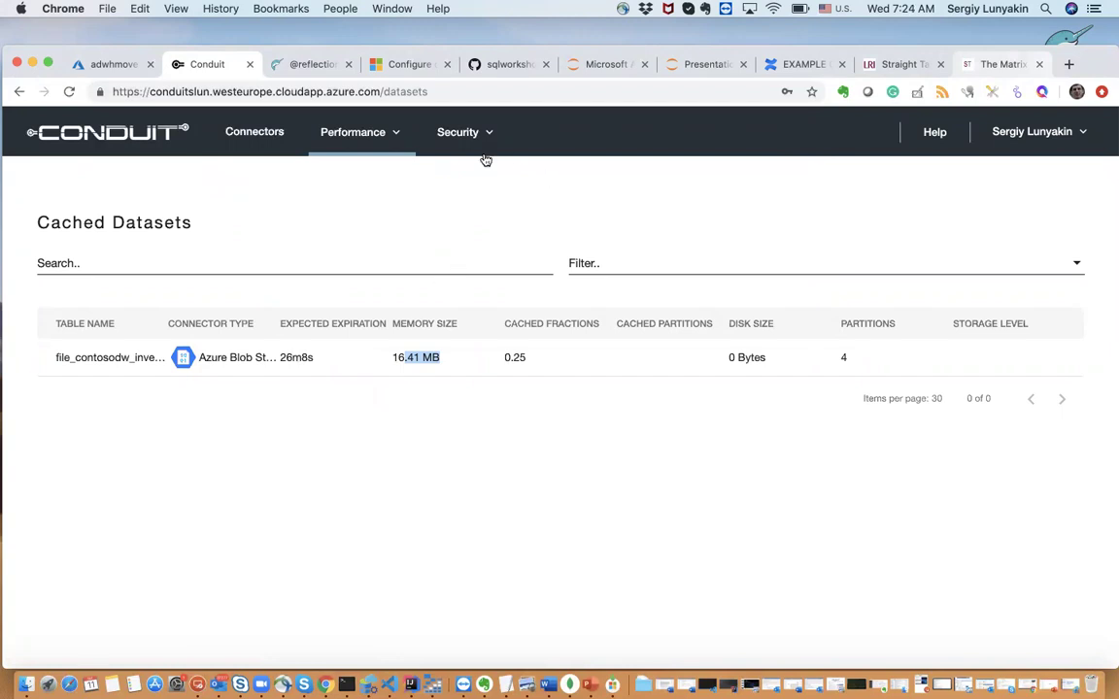
Step: Try to open port 4040 on the Conduit server by replacing /datasets in the page address with :4040
click(478, 94)
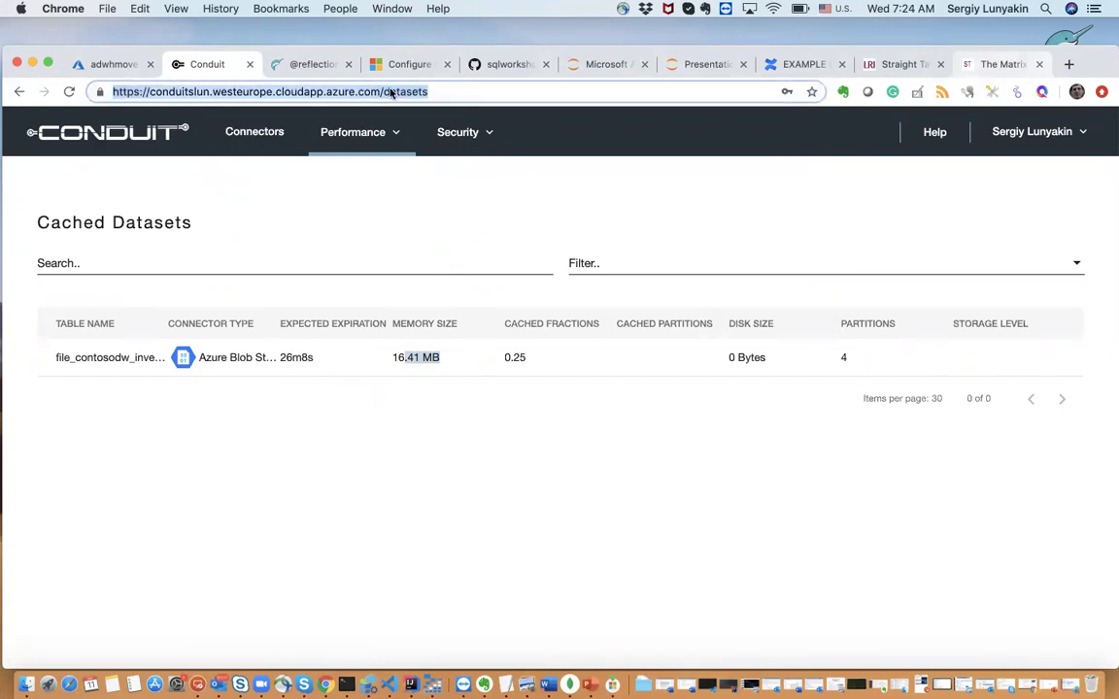
click(384, 92)
key(super+shift+Right)
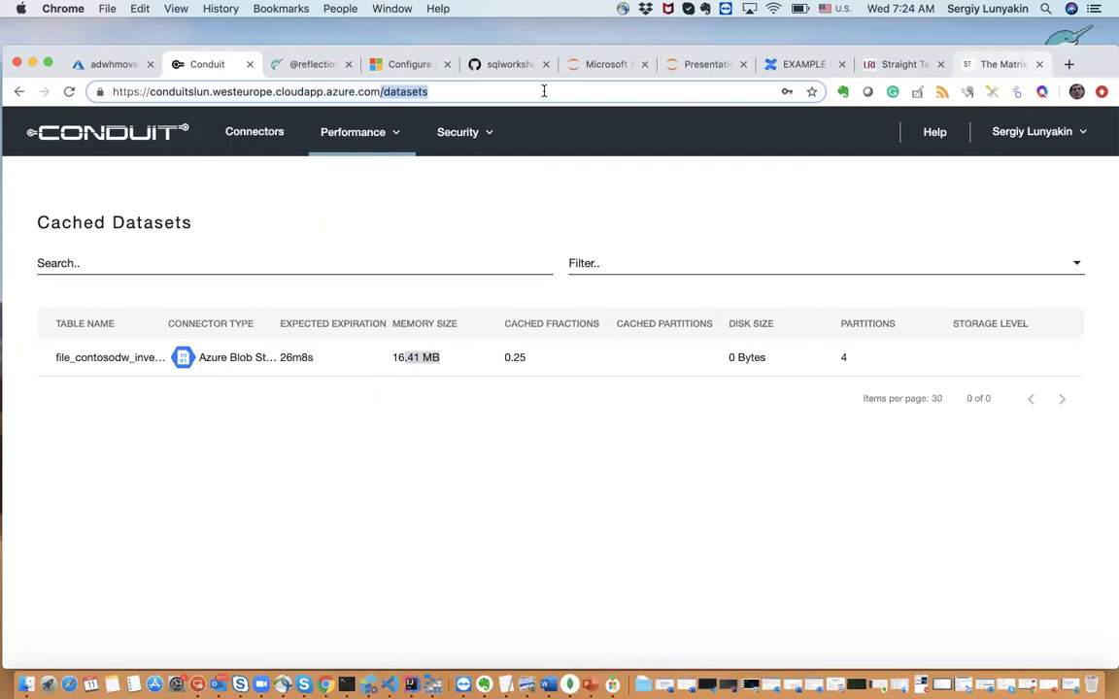
text(:)
text(4040)
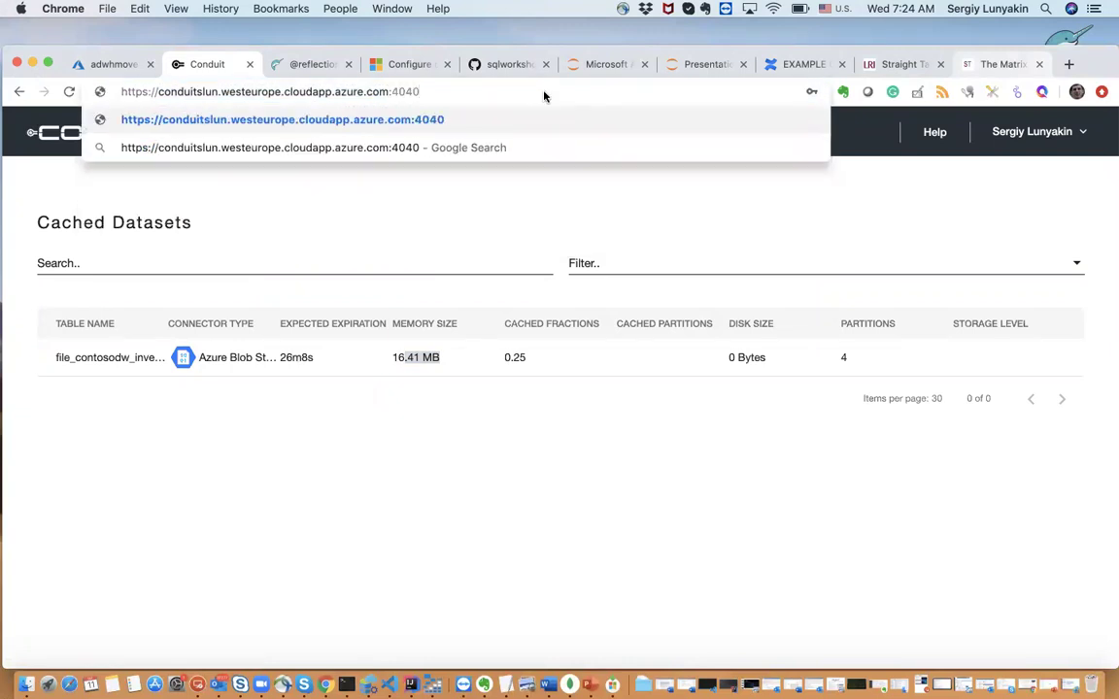
key(Return)
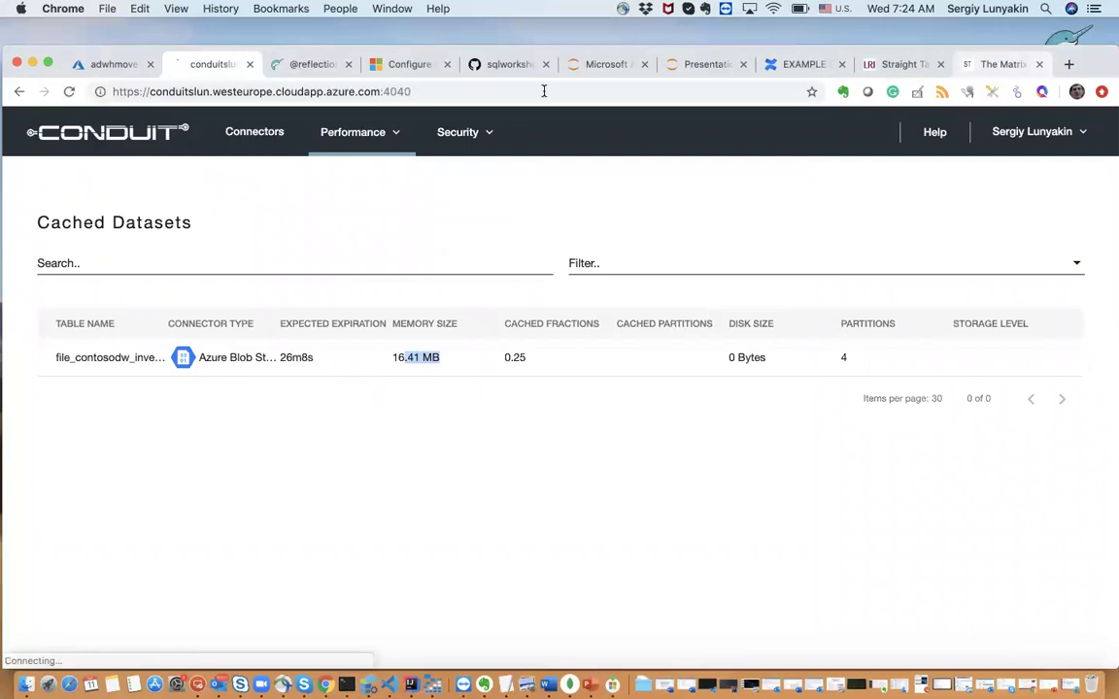
click(135, 89)
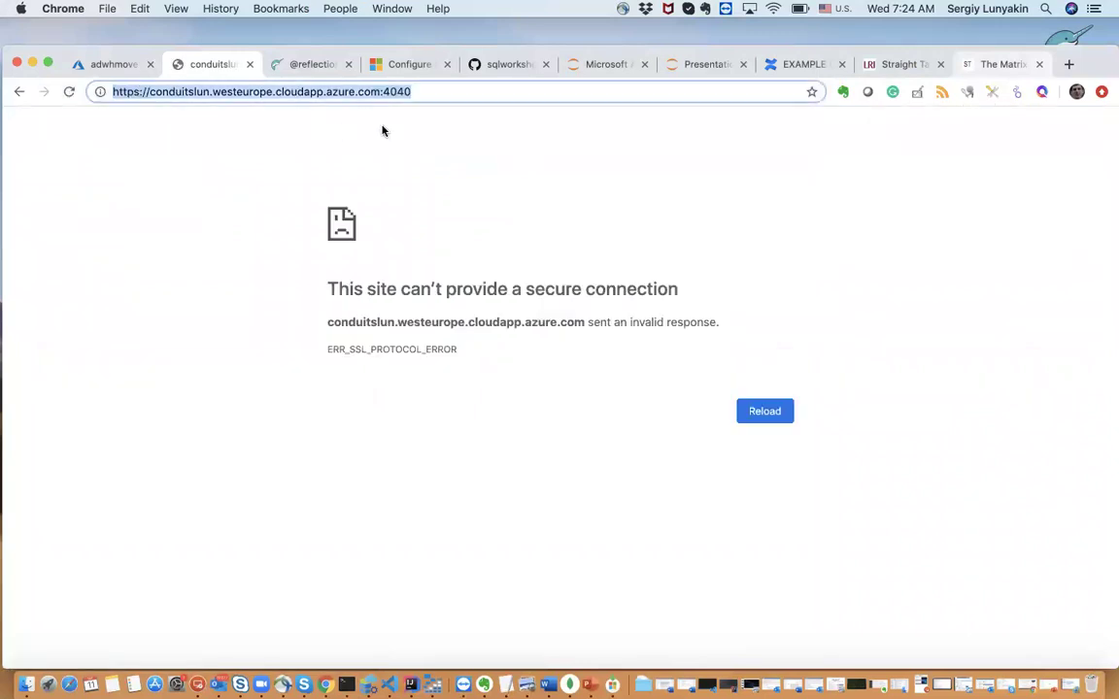
Step: Switch to Dremio and review the source types available for a new source, without adding one
click(299, 68)
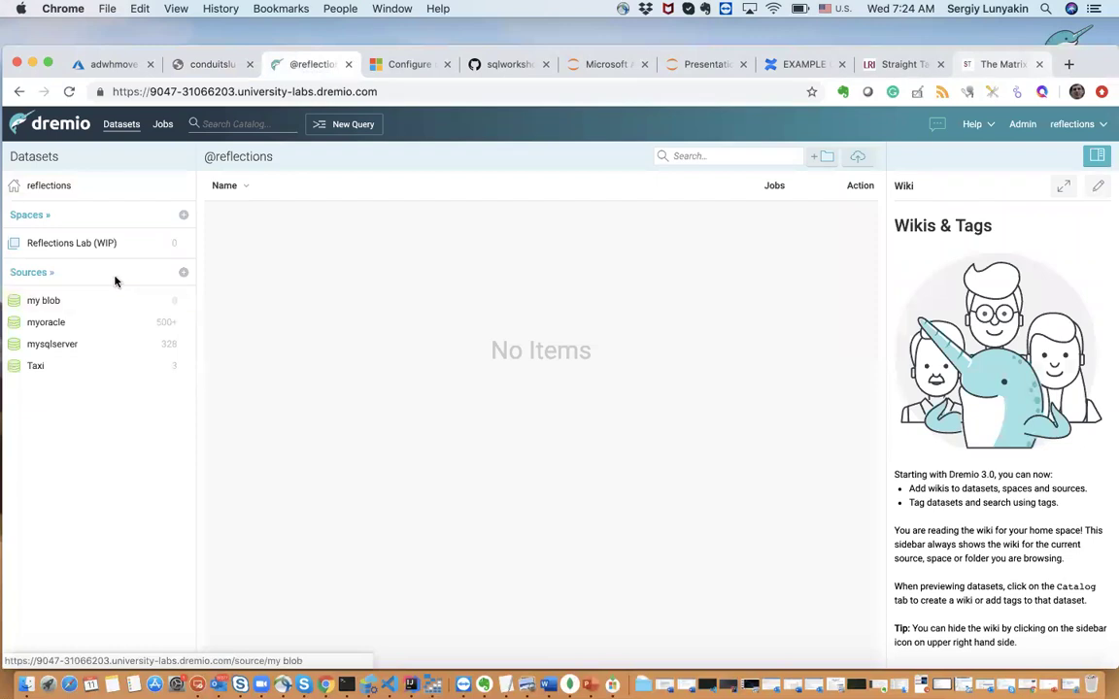
click(182, 275)
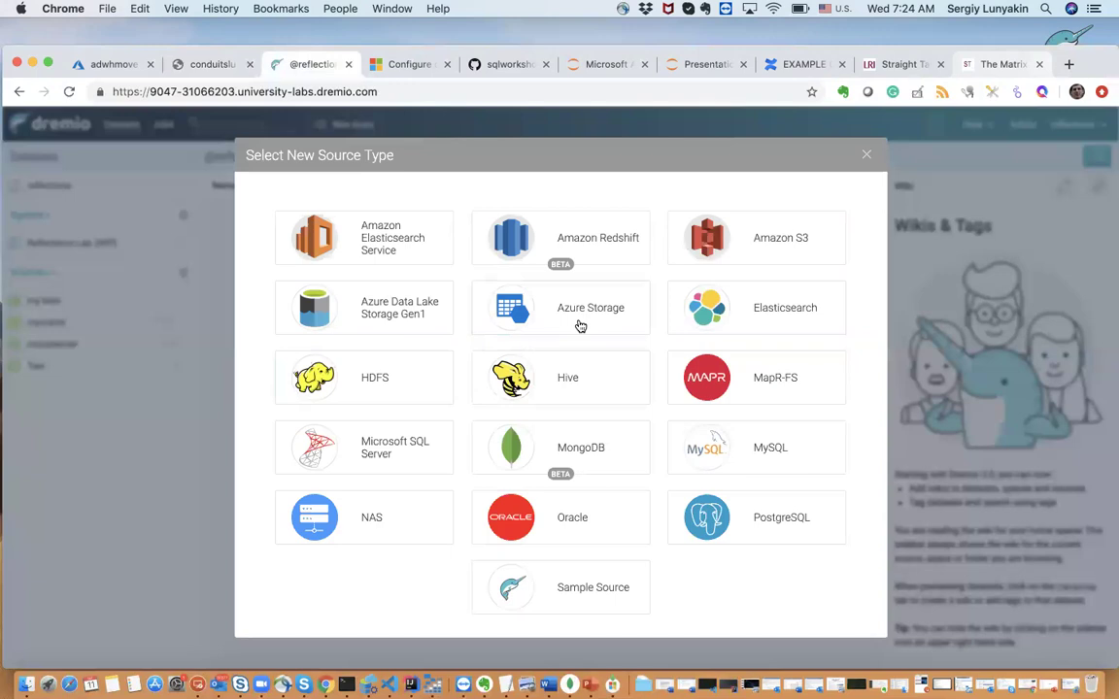
click(866, 158)
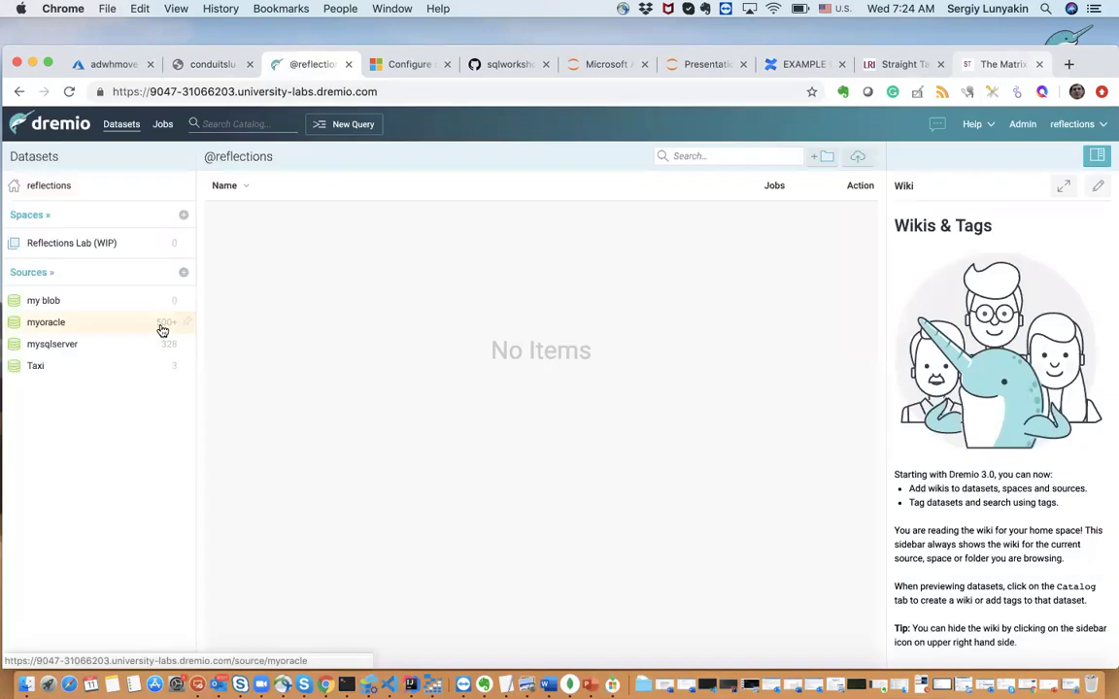
Step: Browse the mysqlserver source down to the tables in the dbo schema of the sales database
click(86, 346)
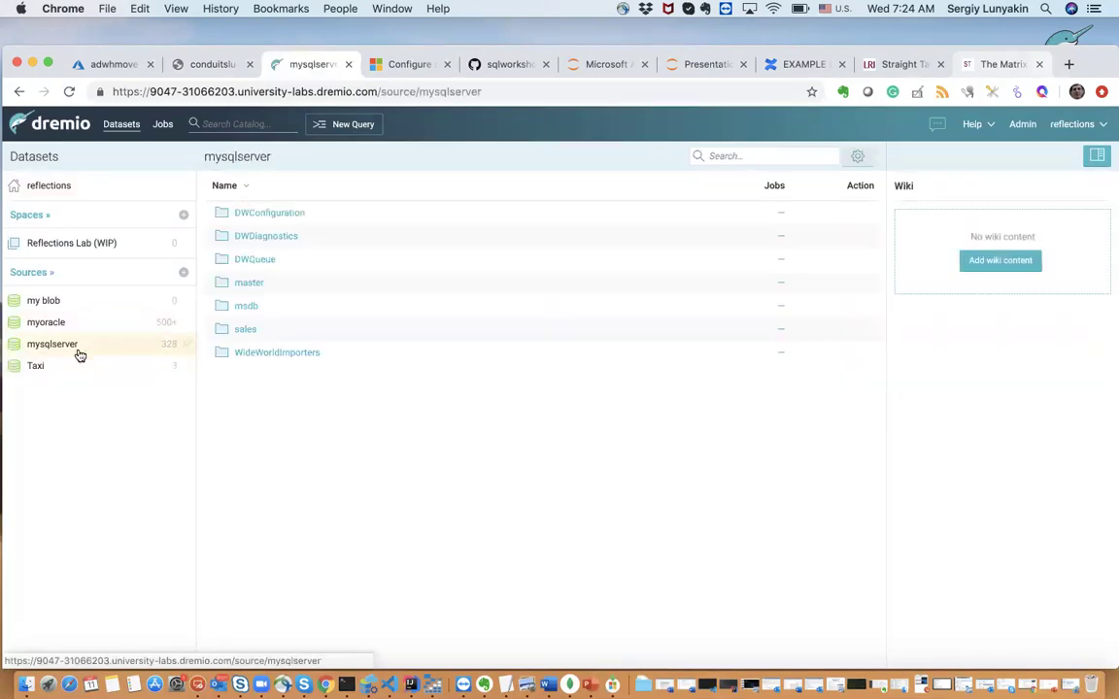
click(245, 330)
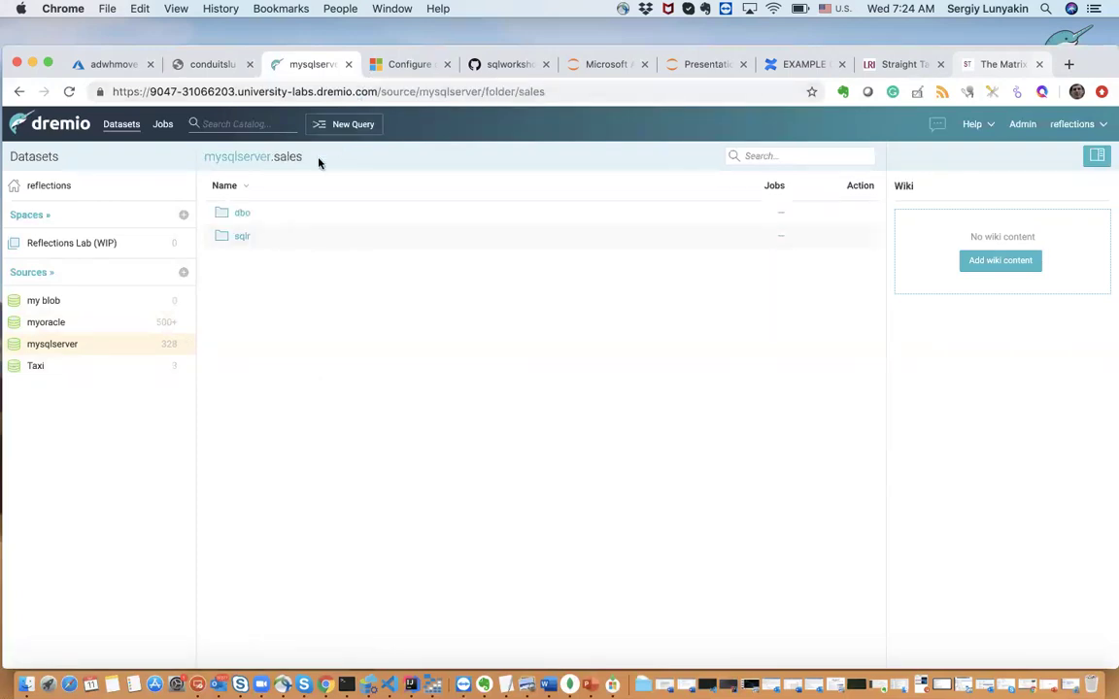
click(242, 214)
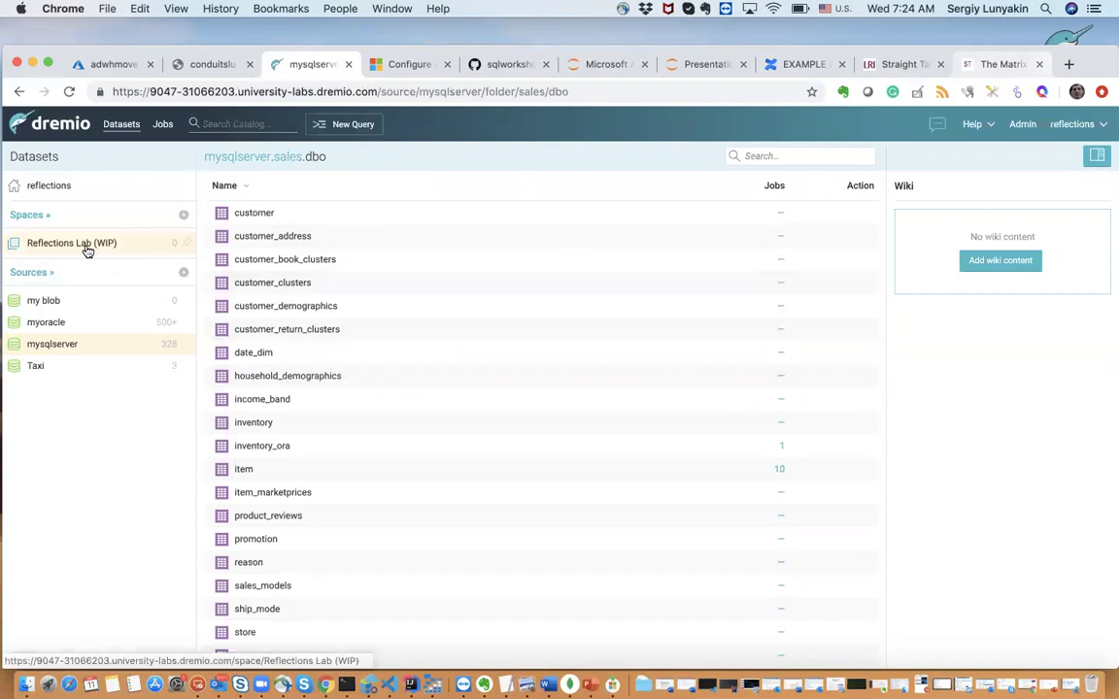
Step: Reload Dremio and open the OraAndSql dataset from the Reflections Lab (WIP) space
click(69, 92)
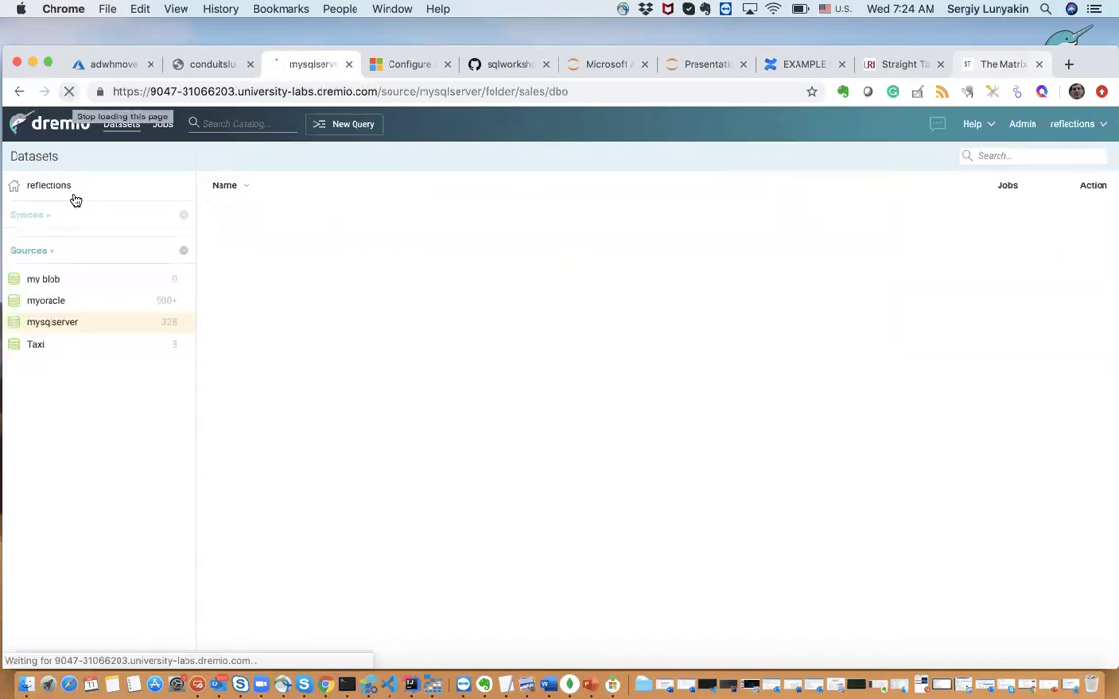
click(82, 249)
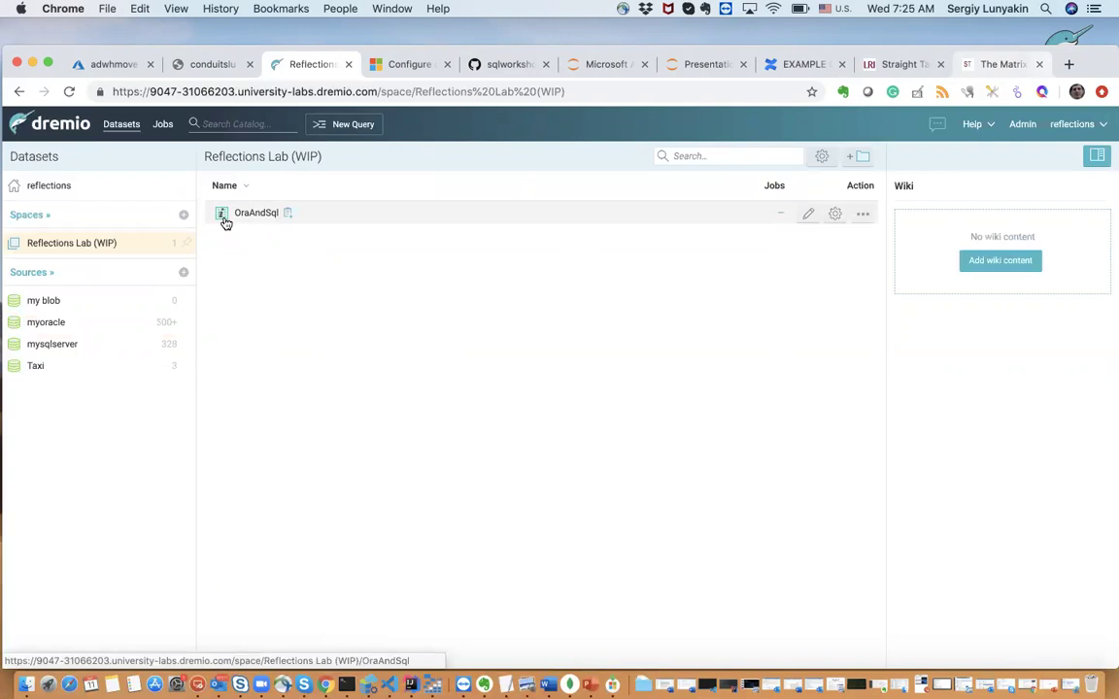
click(256, 215)
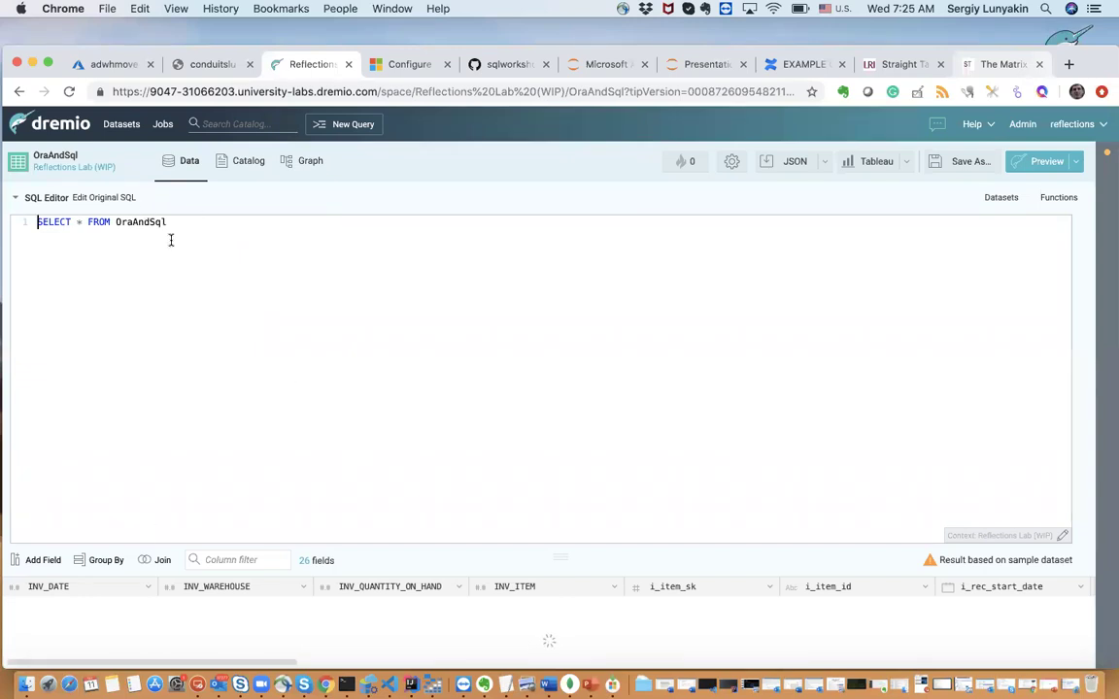
Step: Review the datasets and SQL functions offered beside the OraAndSql query in the SQL editor
click(89, 222)
click(1001, 199)
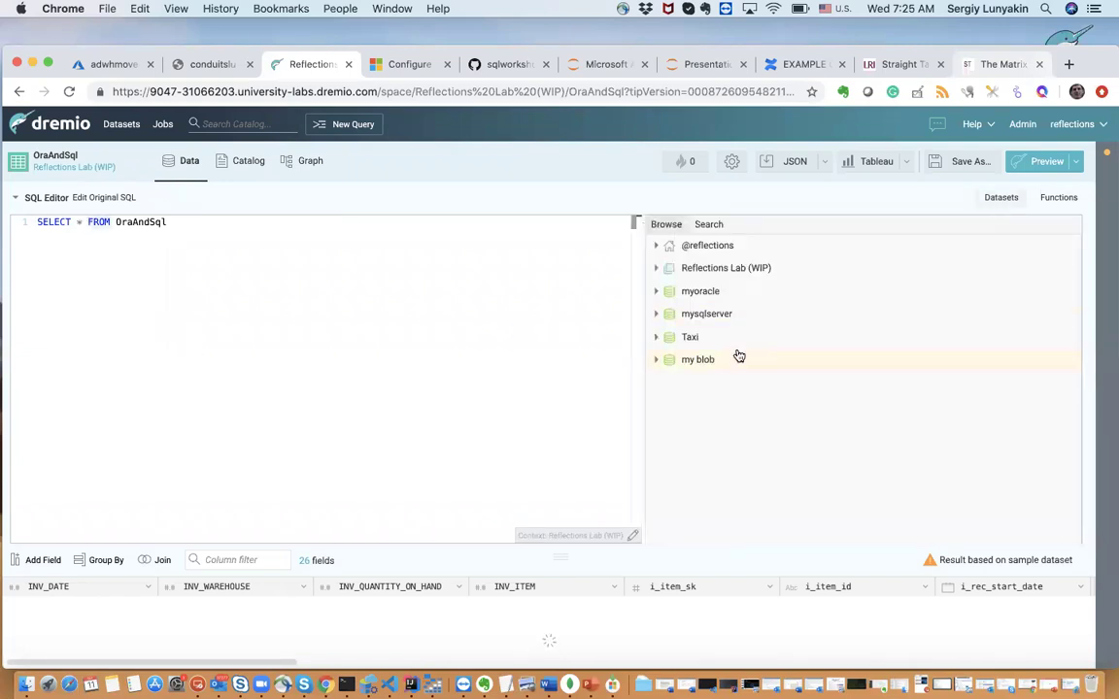
click(1052, 201)
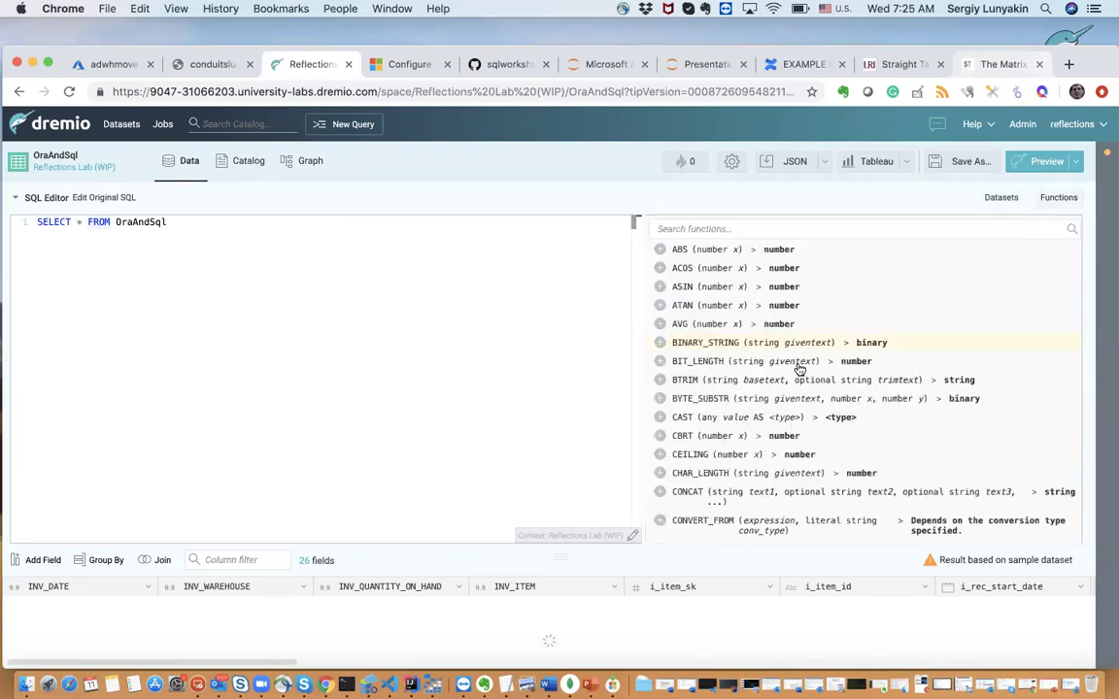
scroll(767, 367, down, 10)
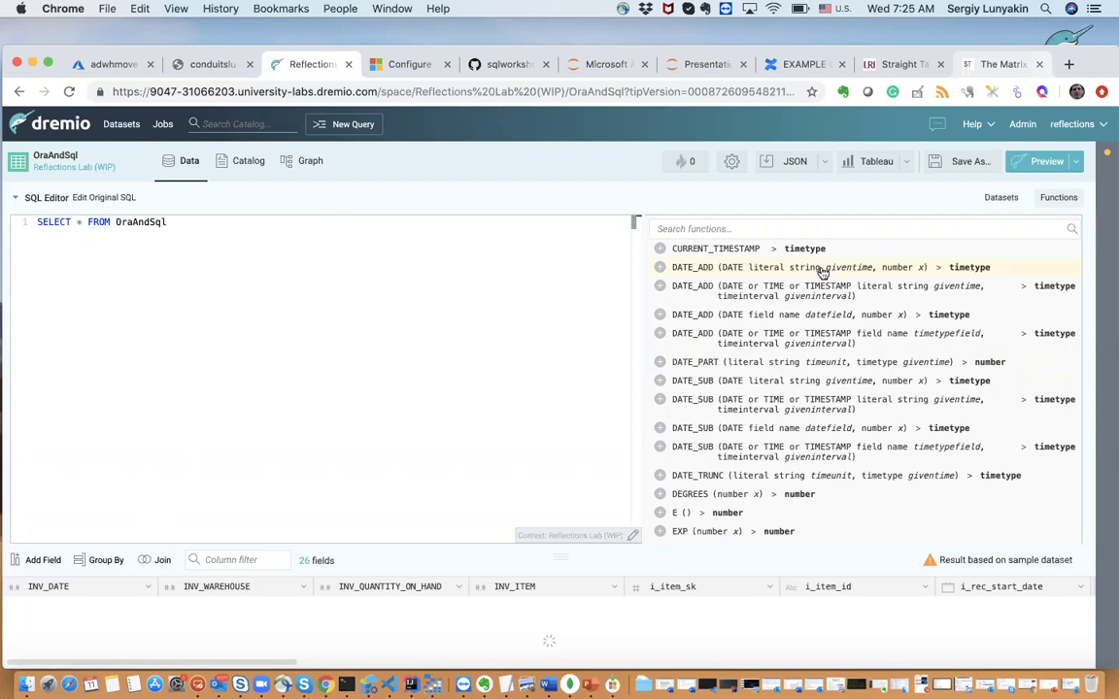
Step: Inspect OraAndSql's catalog, lineage graph and the BI tools offered for analyzing it, then return to the Datasets overview
click(249, 165)
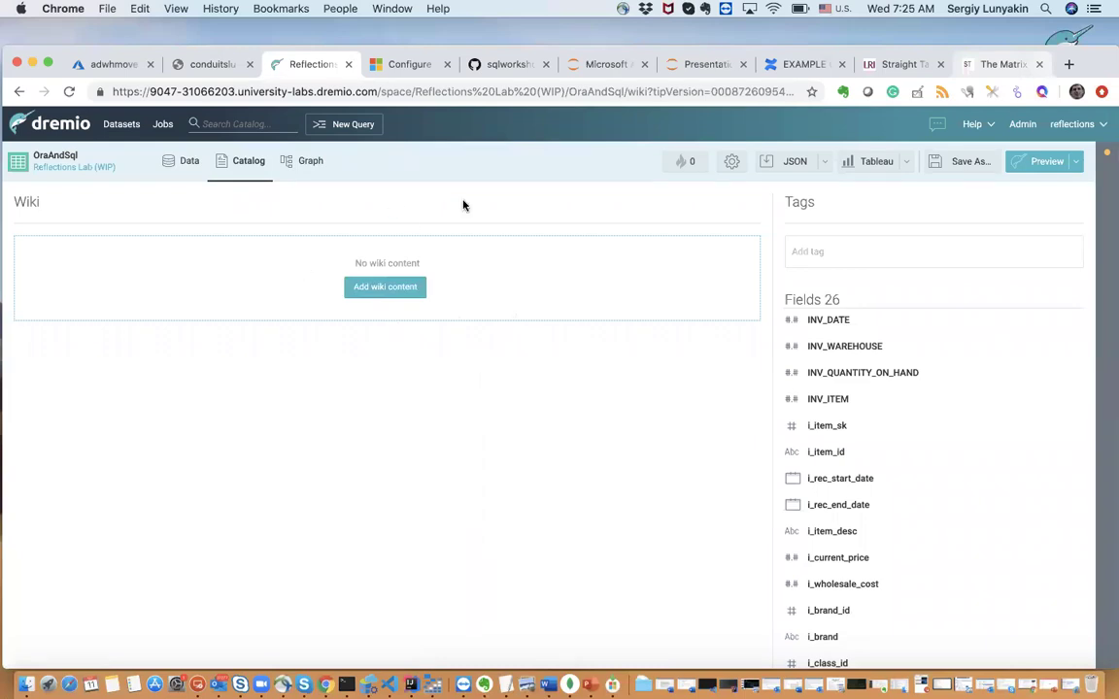
click(294, 167)
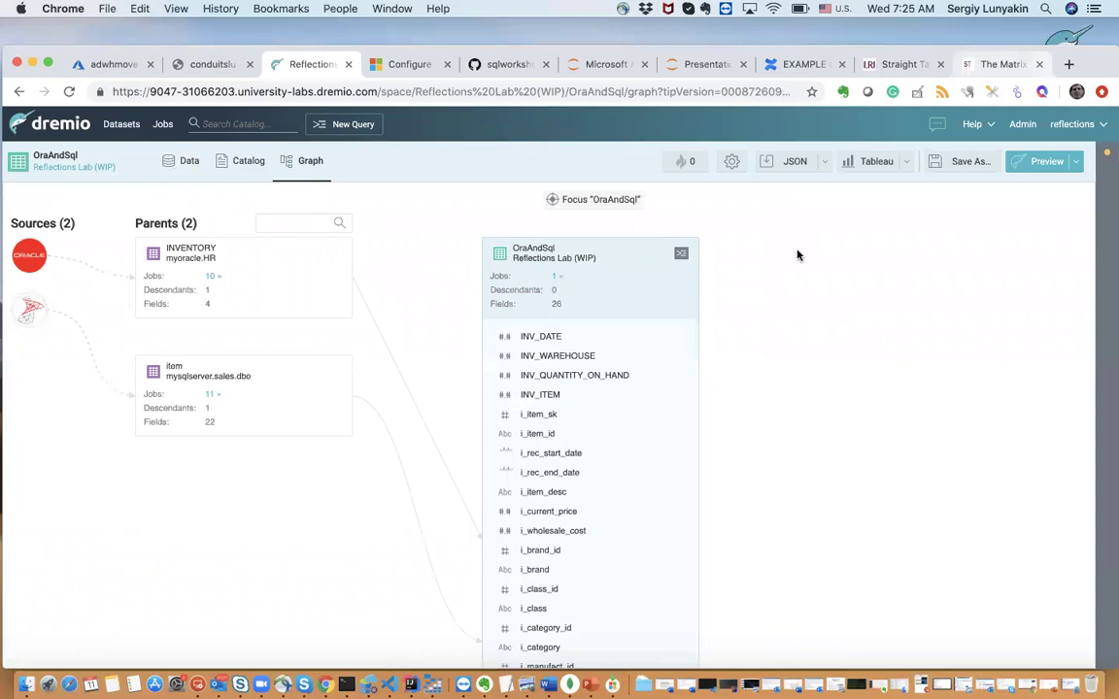
click(906, 169)
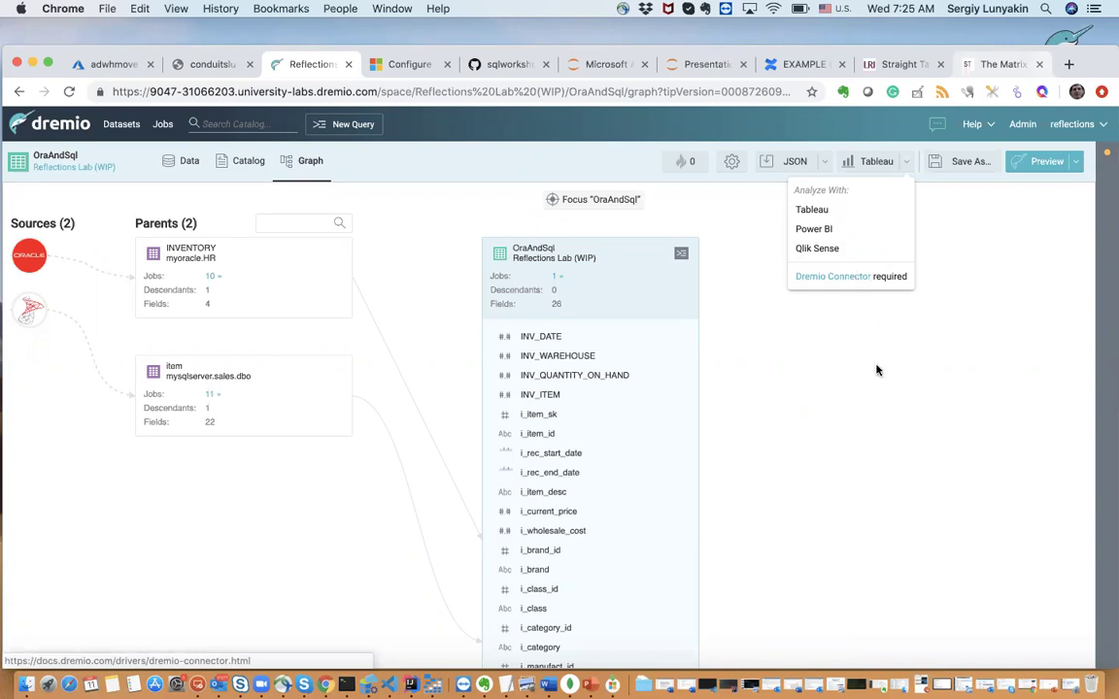
click(876, 370)
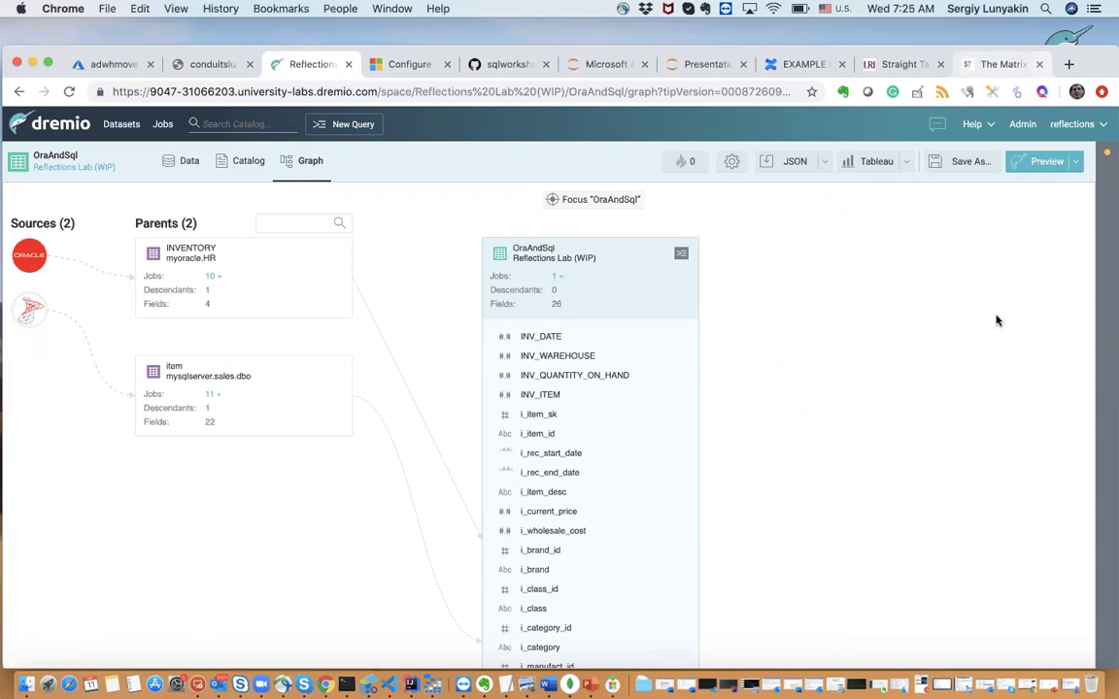
click(122, 125)
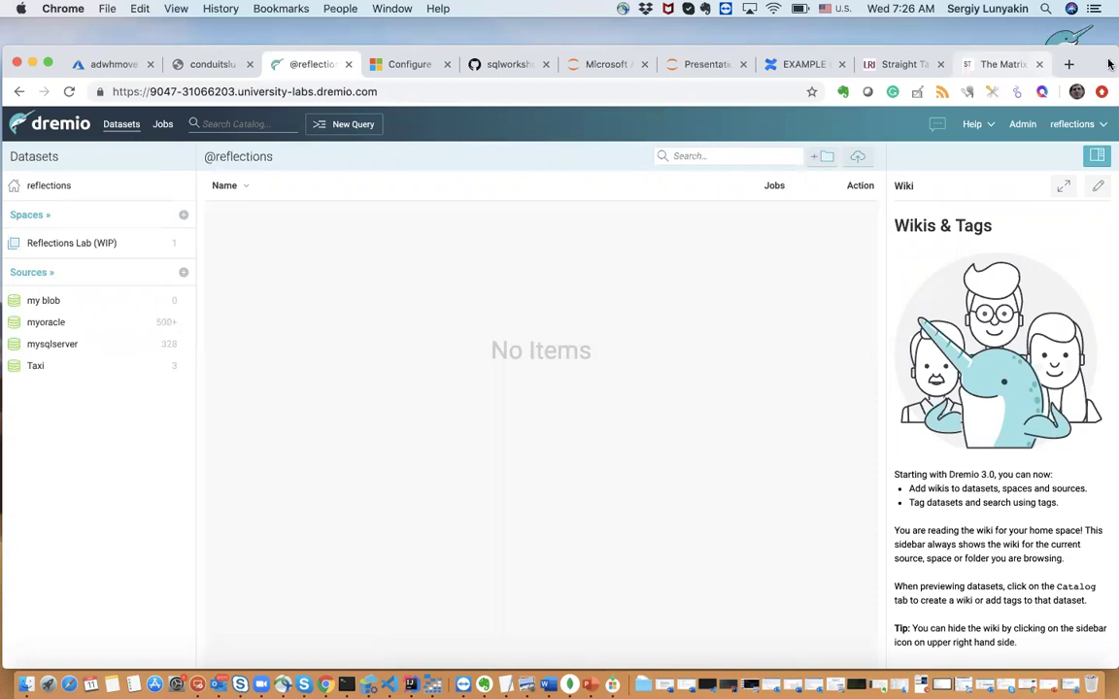
Step: Minimize the browser window, switch to the Data Virtualization As Is presentation in PowerPoint and show the Q&A slide
drag(1109, 65, 1095, 29)
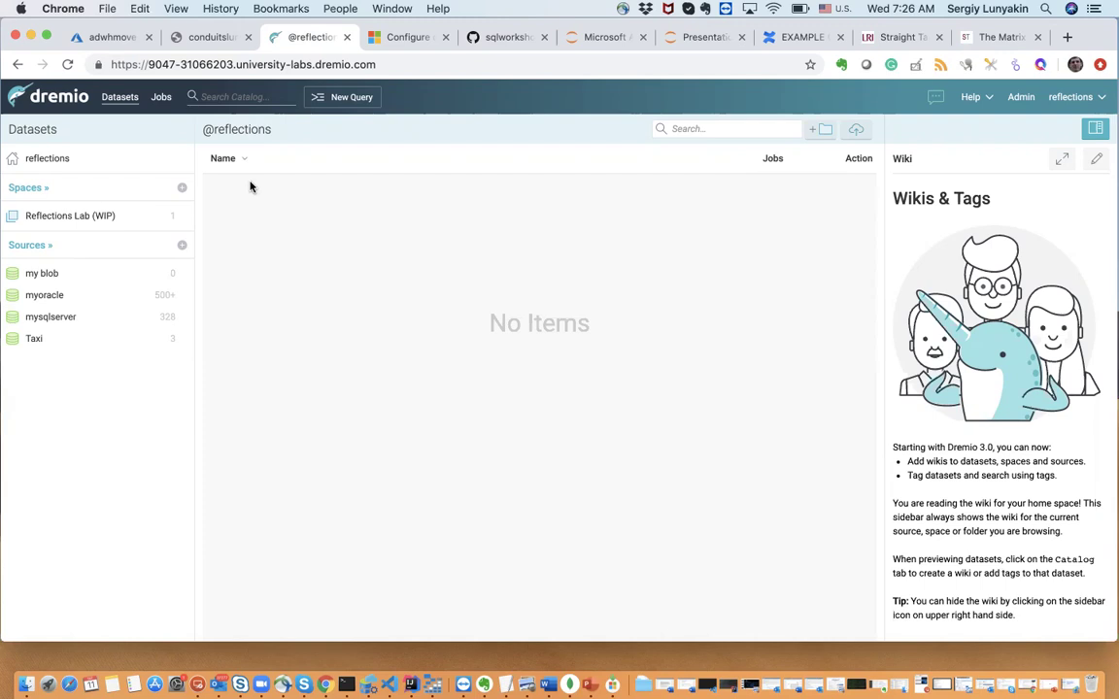
click(31, 36)
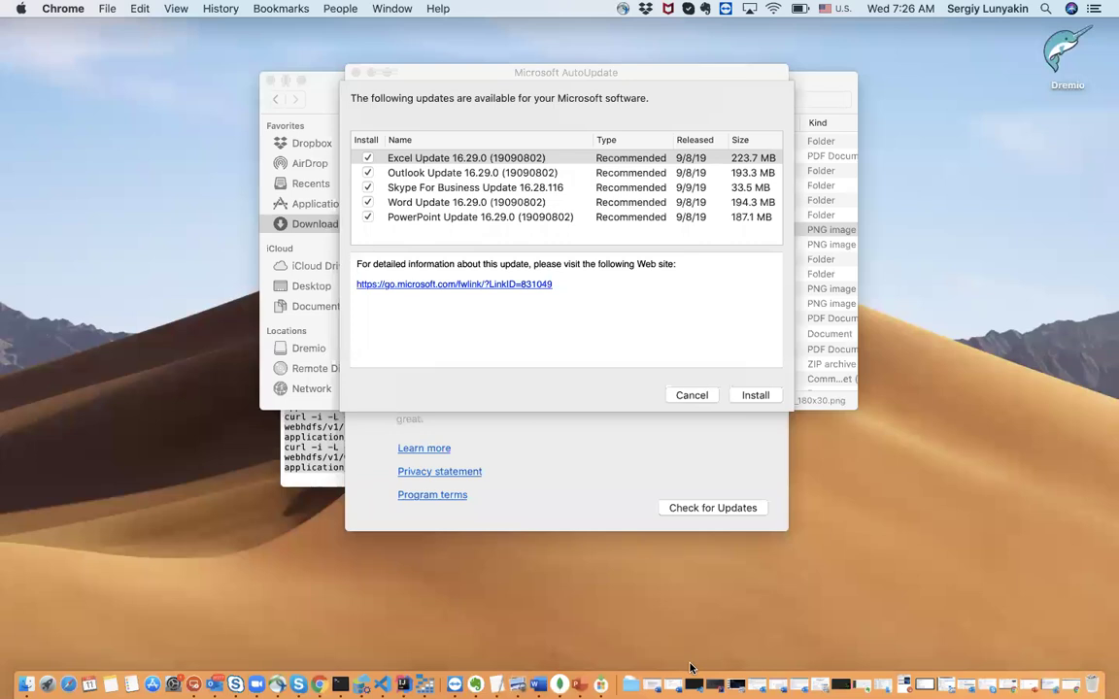
click(580, 684)
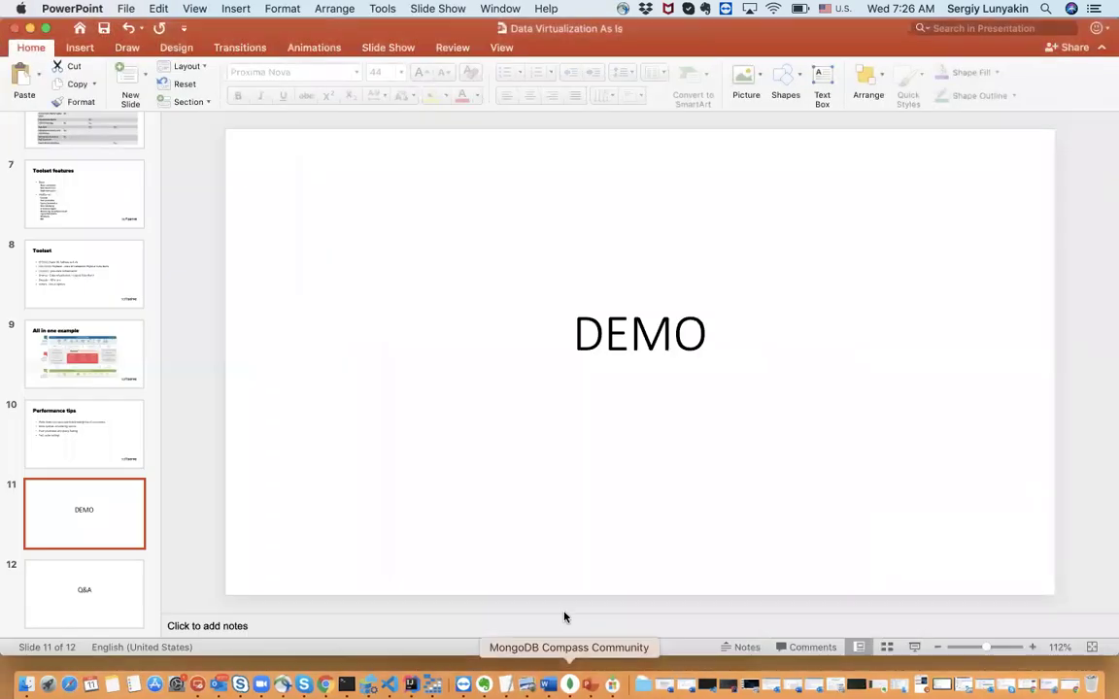
click(107, 579)
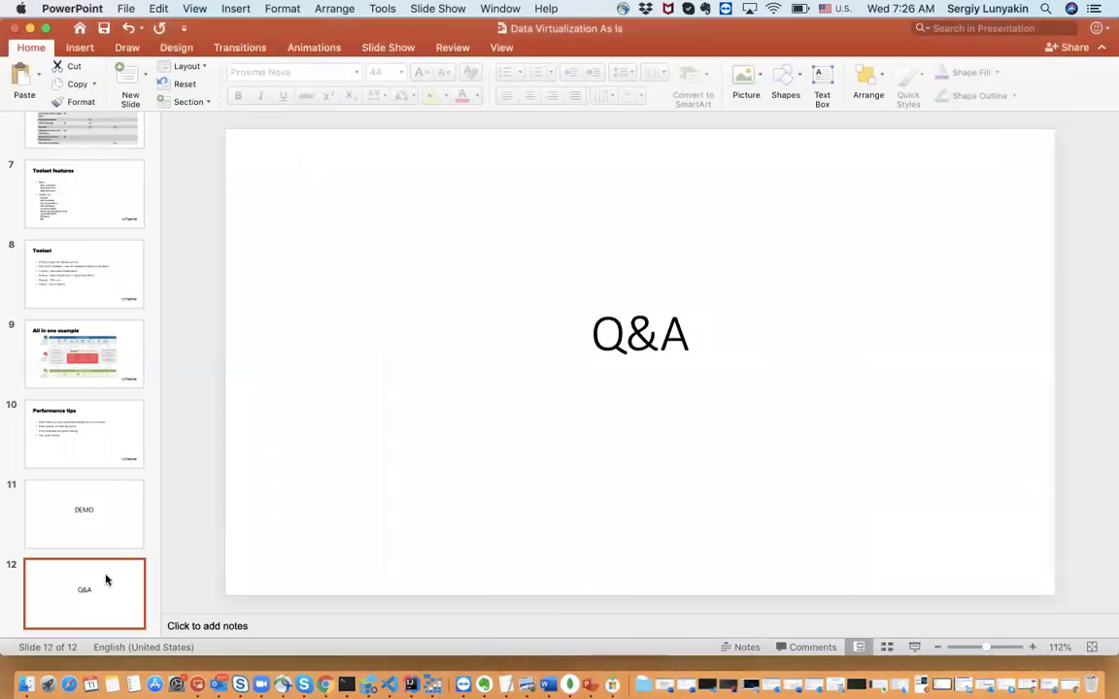